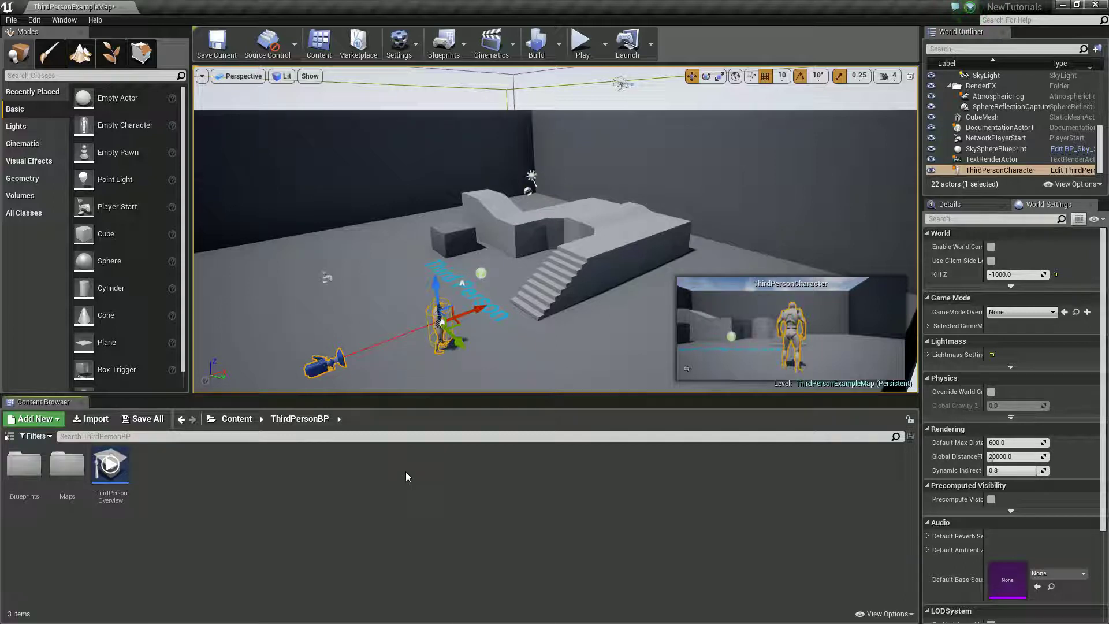
Step: Create a material named SonicBubbleMat in the ThirdPersonBP folder and open it for editing
{"action": "right_click", "coordinate": [292, 477]}
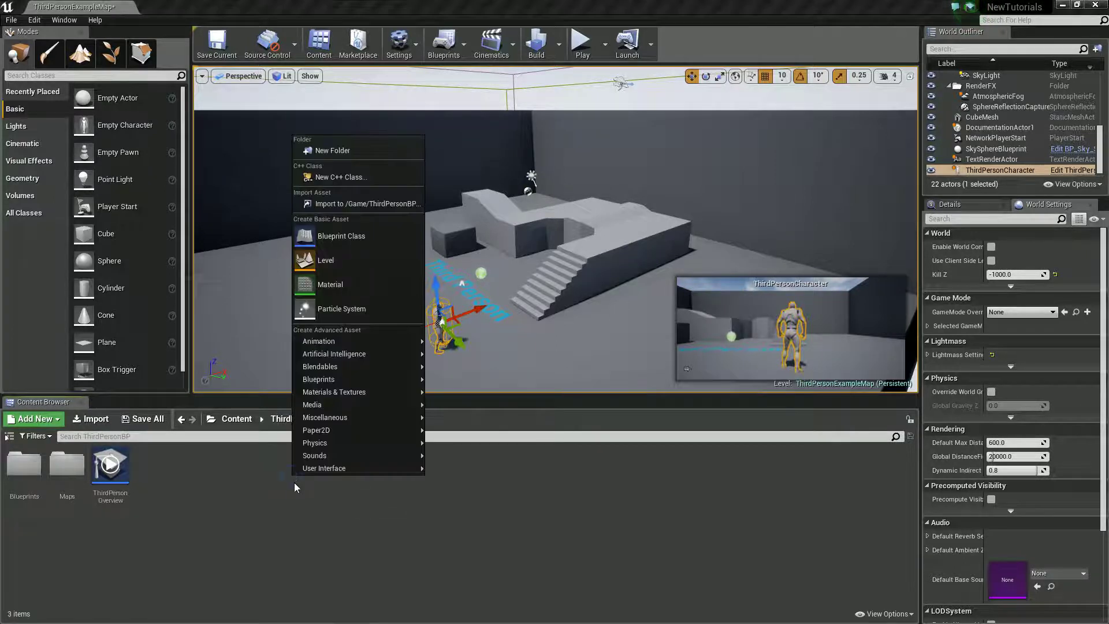
{"action": "left_click", "coordinate": [349, 284]}
{"action": "type", "text": "S"}
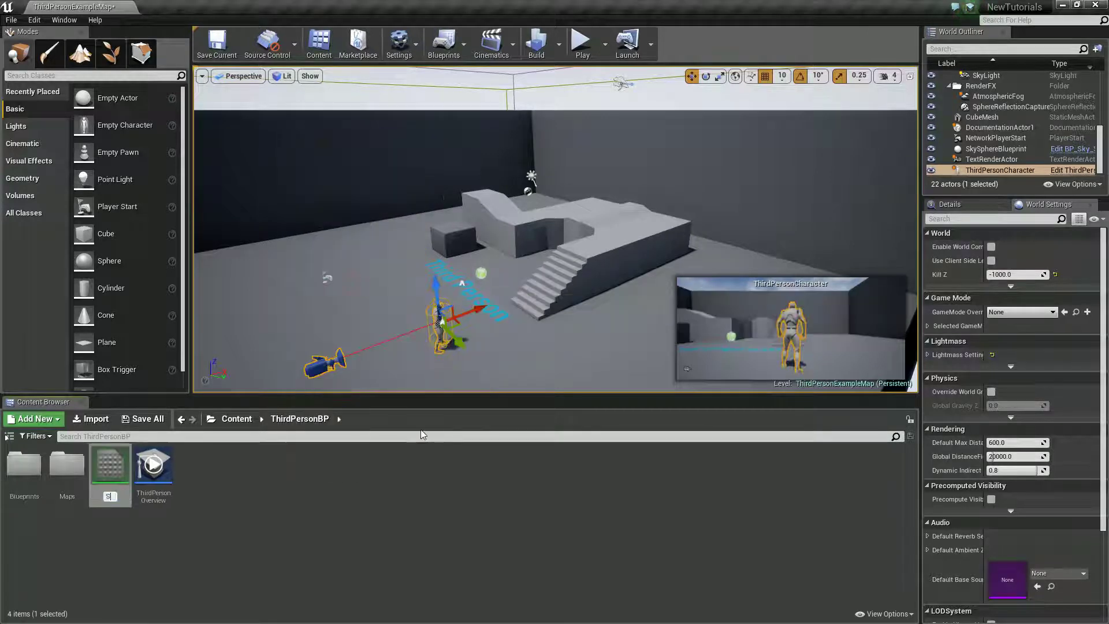
{"action": "type", "text": "onic"}
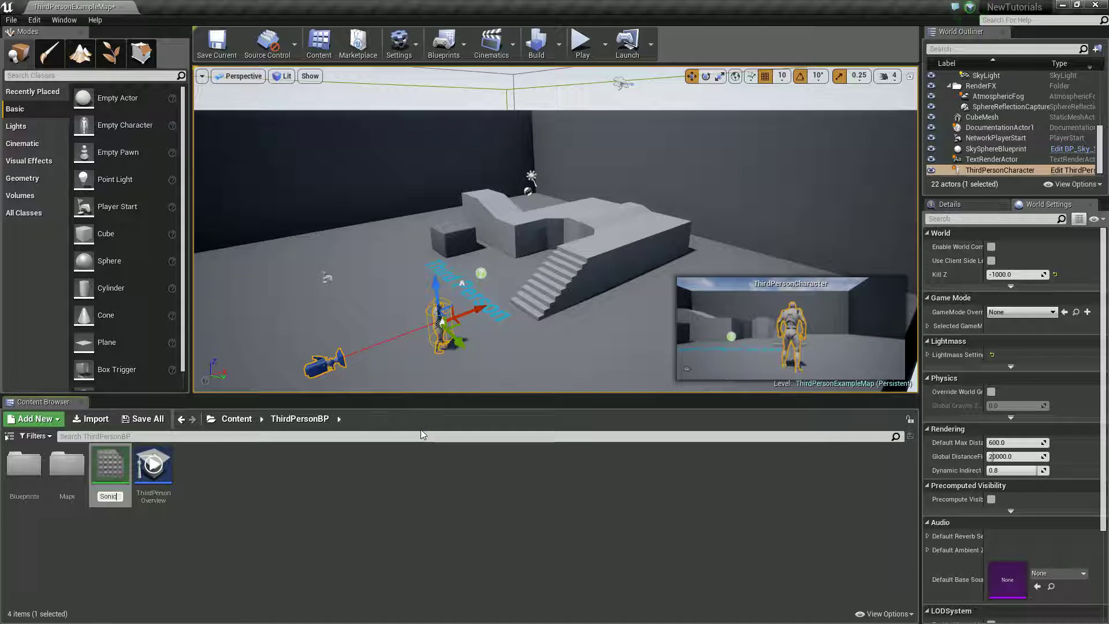
{"action": "type", "text": "BubbleMat"}
{"action": "key", "text": "Return"}
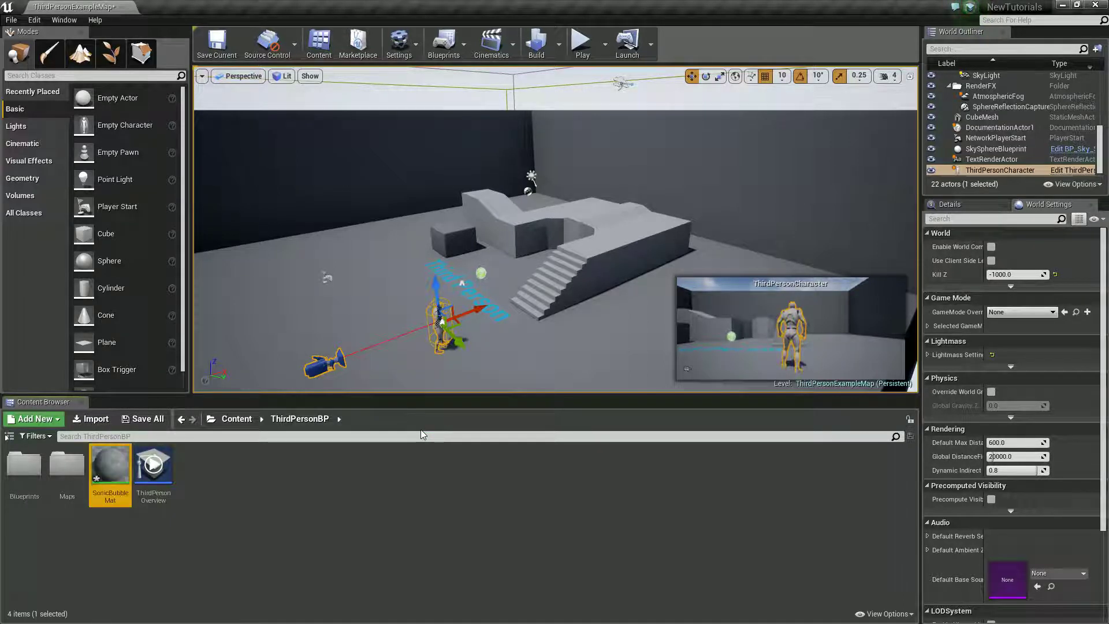
{"action": "double_click", "coordinate": [112, 468]}
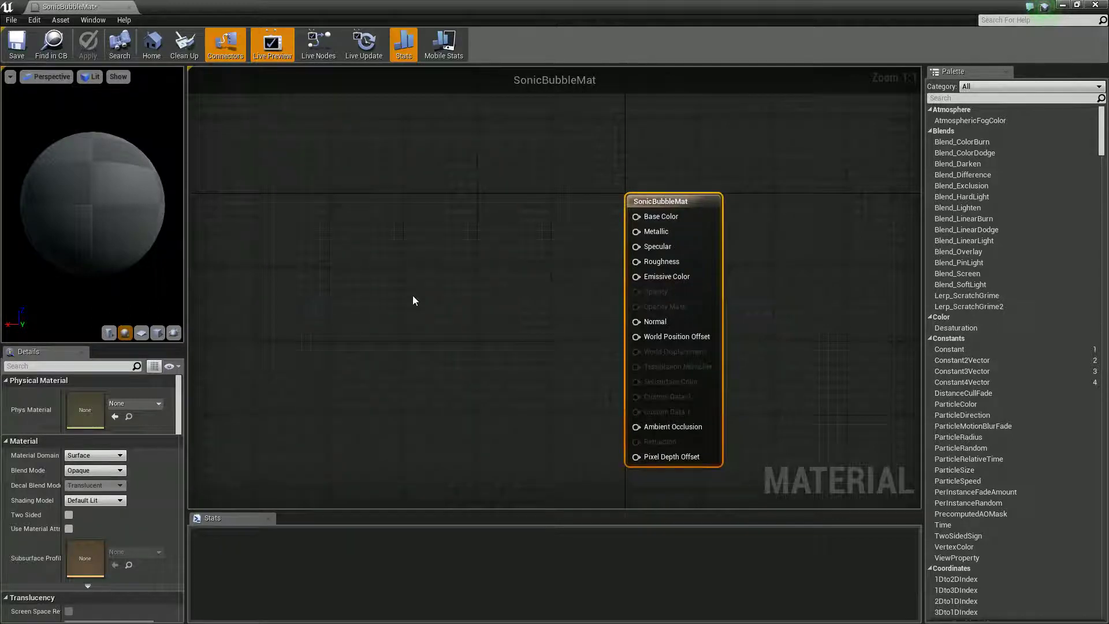
Step: Set the SonicBubbleMat material's blend mode to Additive
{"action": "left_click", "coordinate": [490, 245]}
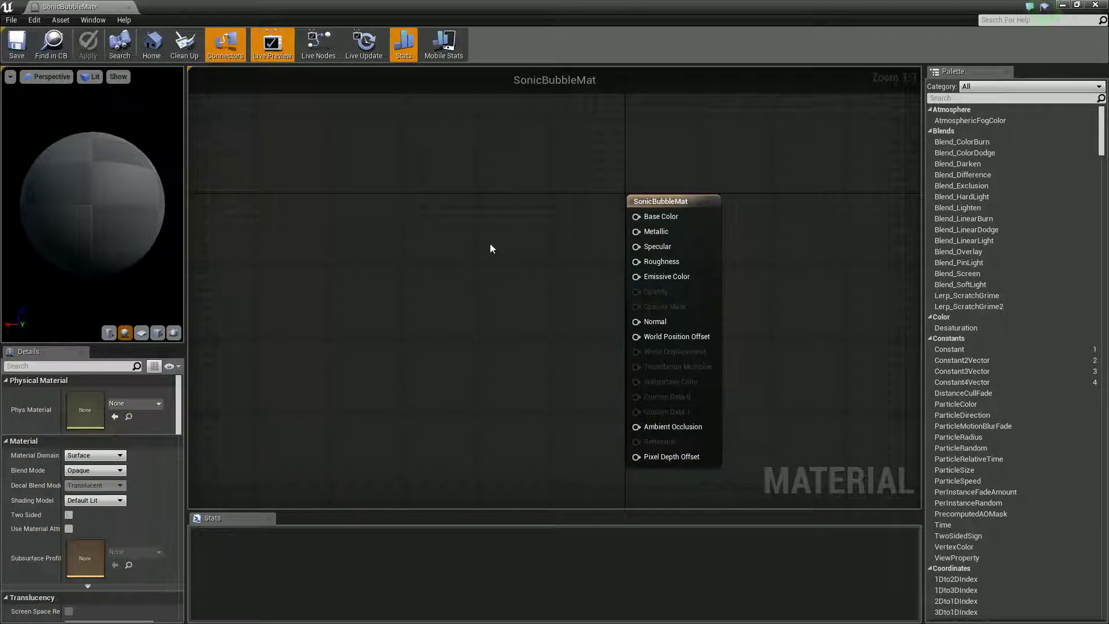
{"action": "left_click", "coordinate": [106, 471]}
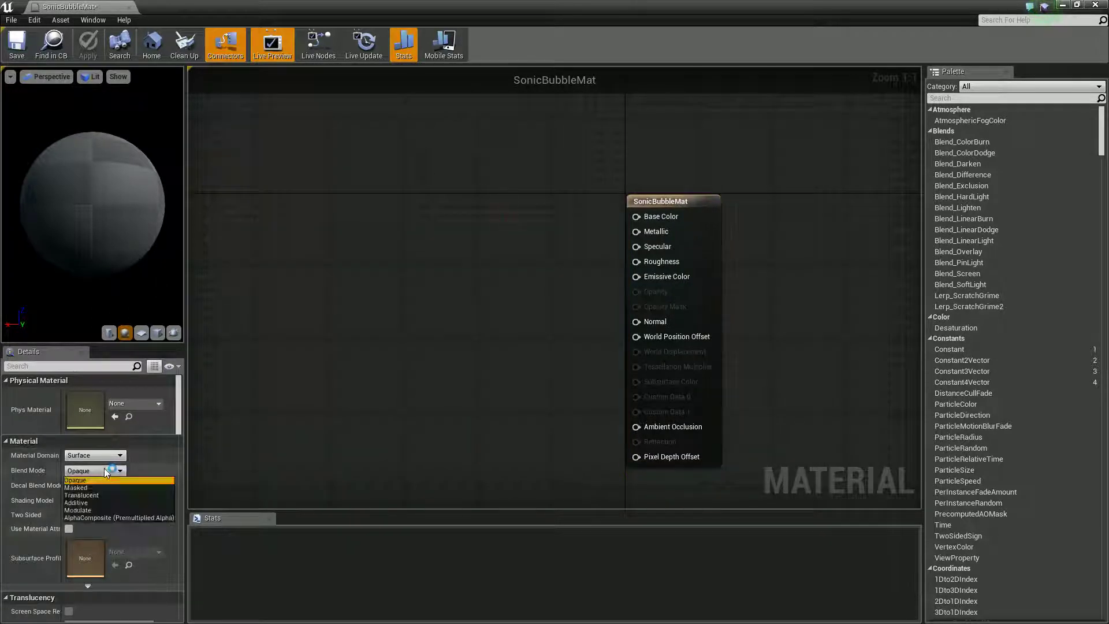
{"action": "left_click", "coordinate": [103, 503]}
Step: Add a Constant3Vector node to the material graph and set its color to light blue (0.0379, 0.686, 1)
{"action": "right_click_drag", "start_coordinate": [378, 203], "coordinate": [414, 247]}
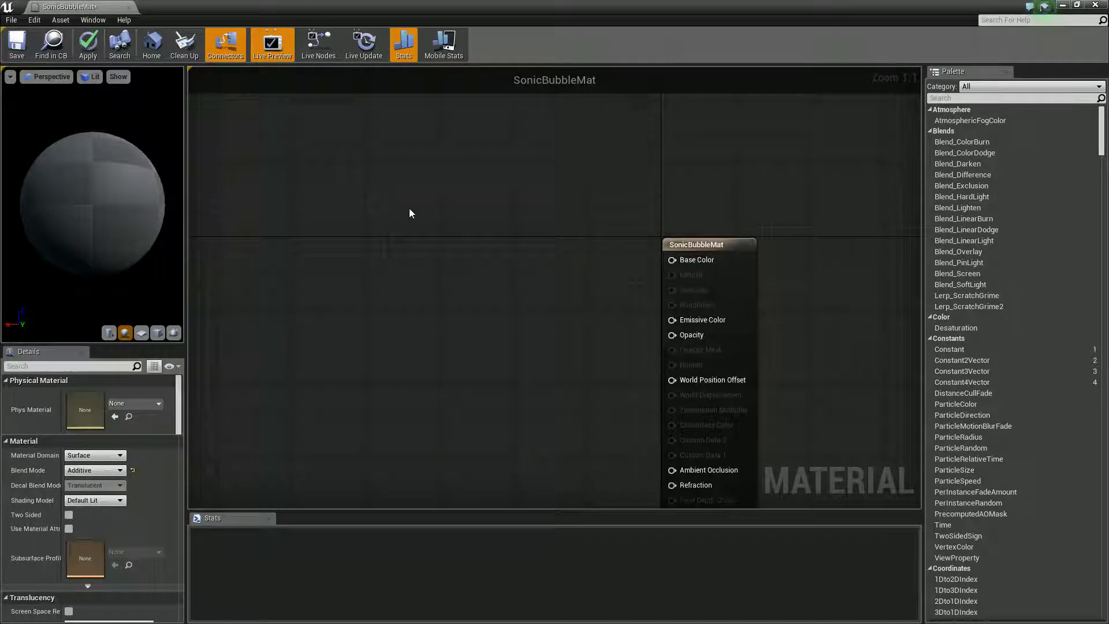
{"action": "left_click", "coordinate": [348, 174]}
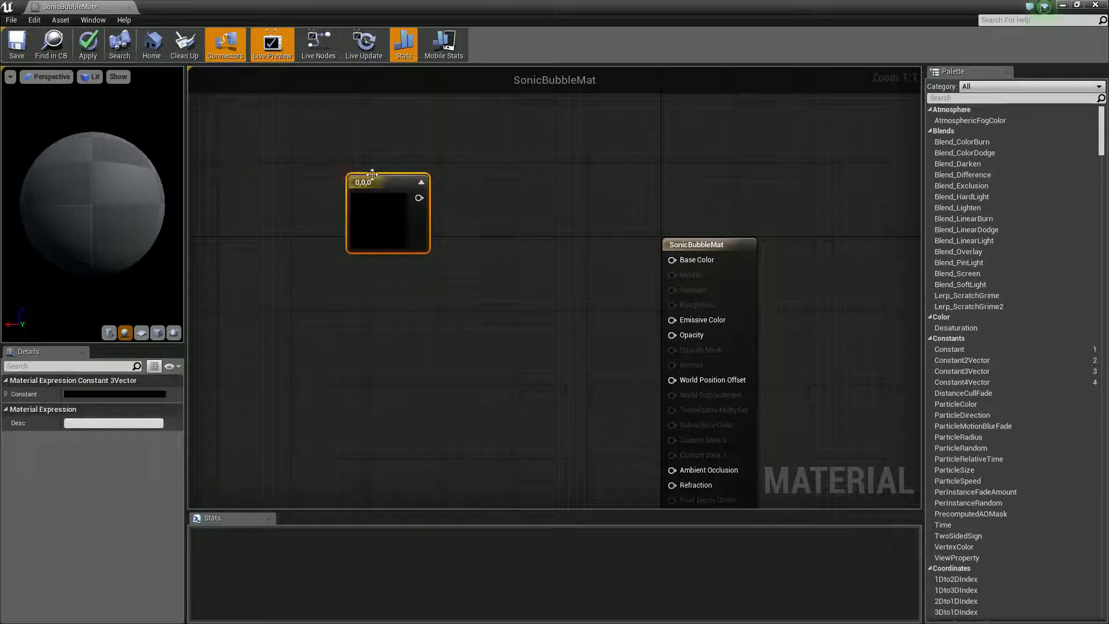
{"action": "double_click", "coordinate": [363, 212]}
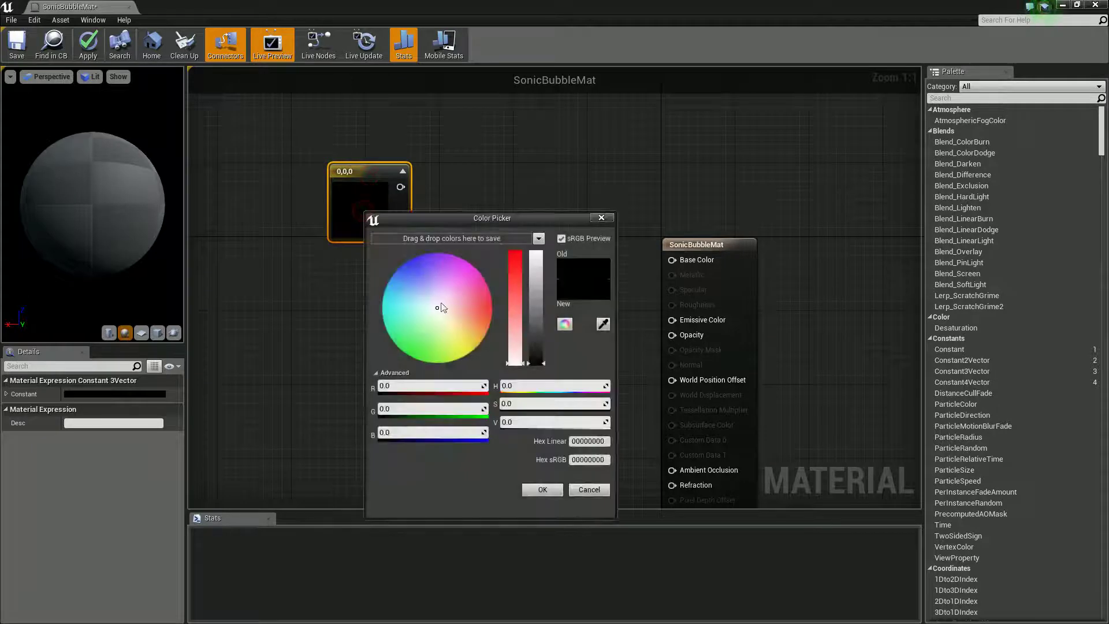
{"action": "left_click_drag", "start_coordinate": [441, 306], "coordinate": [338, 284]}
{"action": "left_click", "coordinate": [387, 290]}
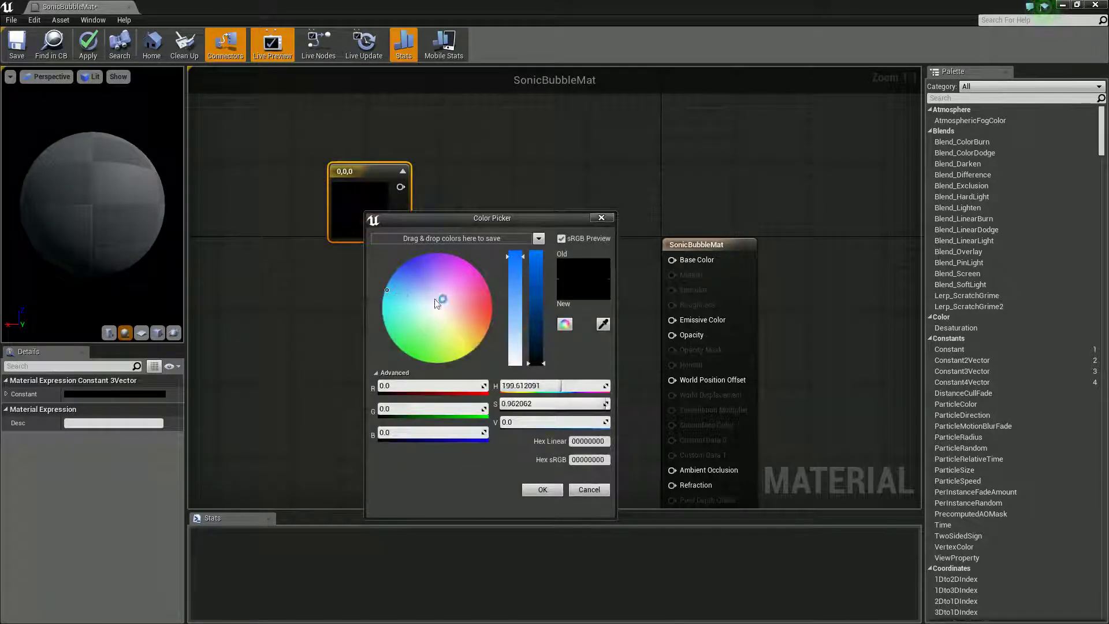
{"action": "left_click_drag", "start_coordinate": [536, 286], "coordinate": [523, 222]}
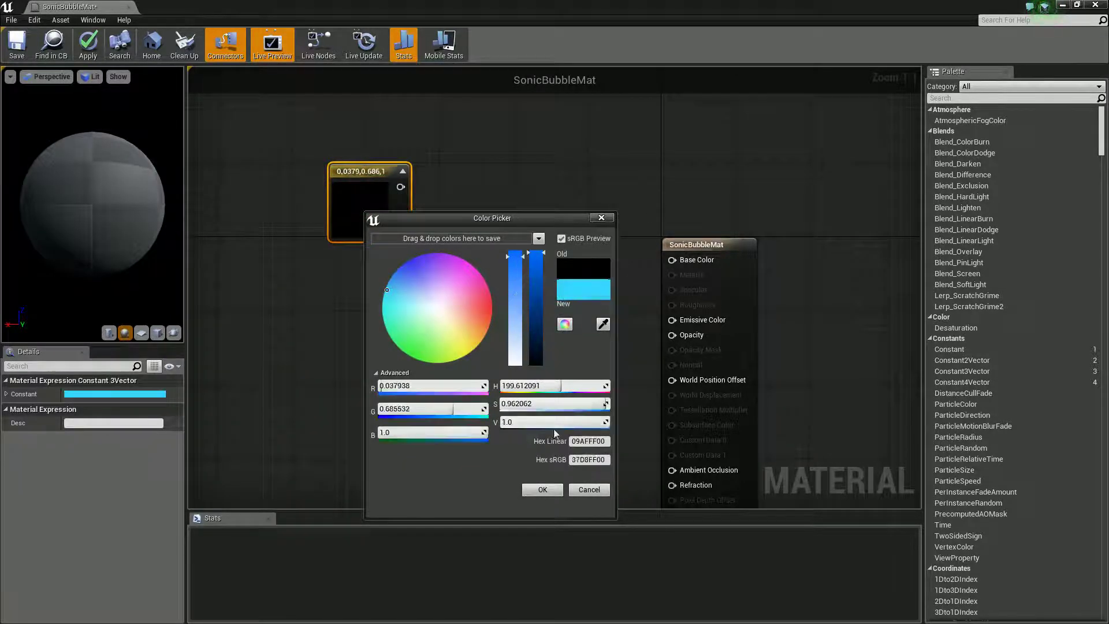
{"action": "left_click", "coordinate": [543, 489]}
{"action": "left_click_drag", "start_coordinate": [370, 168], "coordinate": [360, 141]}
Step: Add a second Constant3Vector colored green (0, 1, 0.0945) and align it beneath the light blue one
{"action": "left_click", "coordinate": [364, 266]}
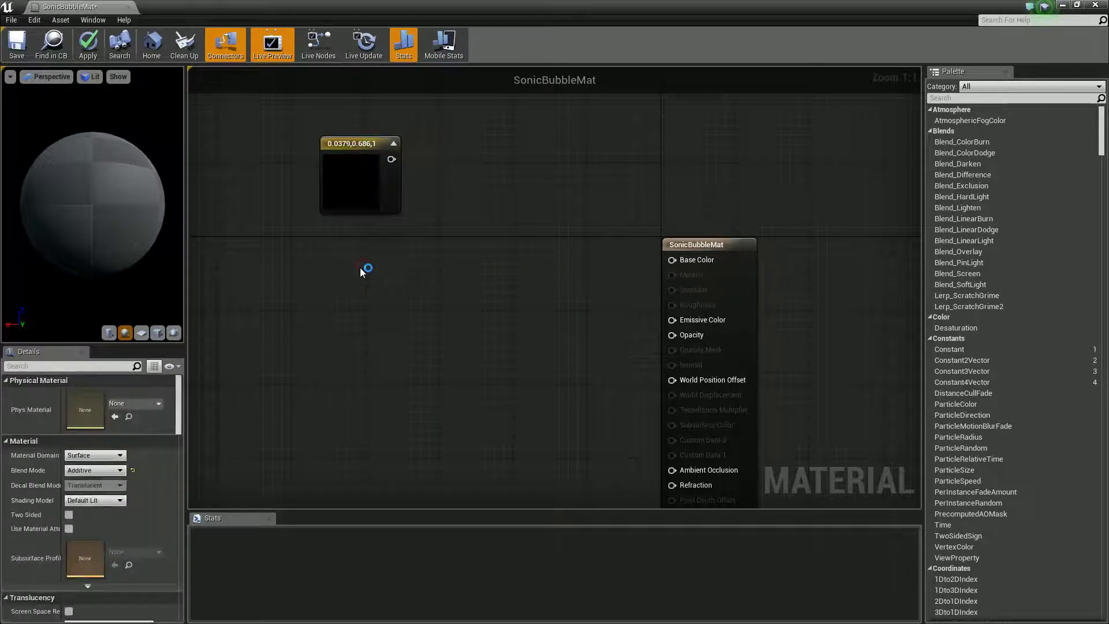
{"action": "left_click", "coordinate": [360, 268]}
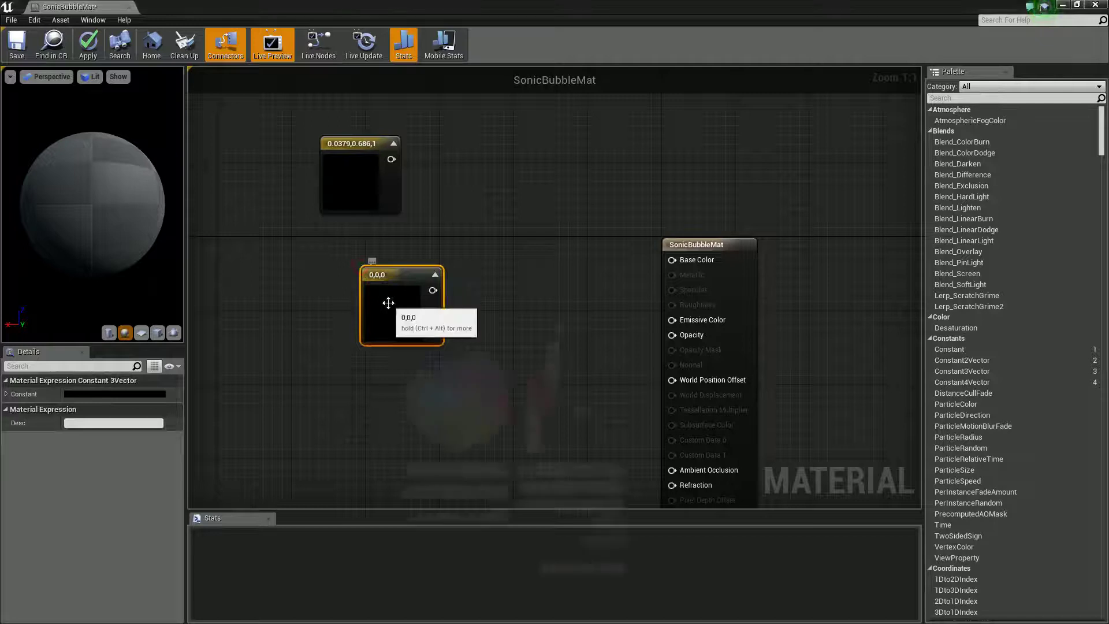
{"action": "double_click", "coordinate": [388, 305]}
{"action": "left_click_drag", "start_coordinate": [465, 404], "coordinate": [417, 462]}
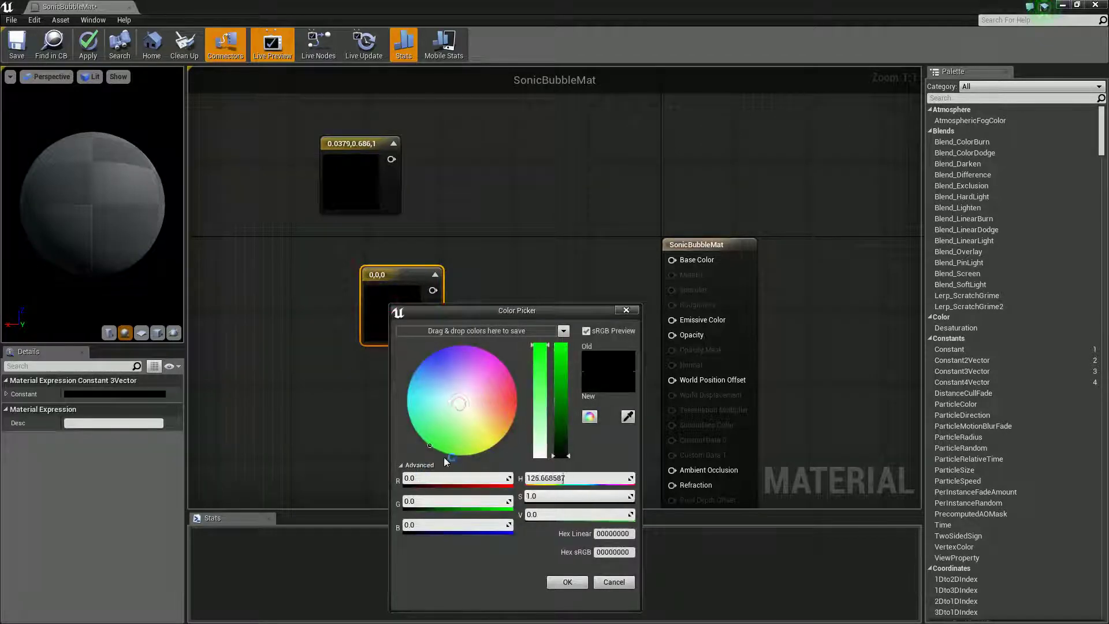
{"action": "left_click_drag", "start_coordinate": [560, 392], "coordinate": [560, 346]}
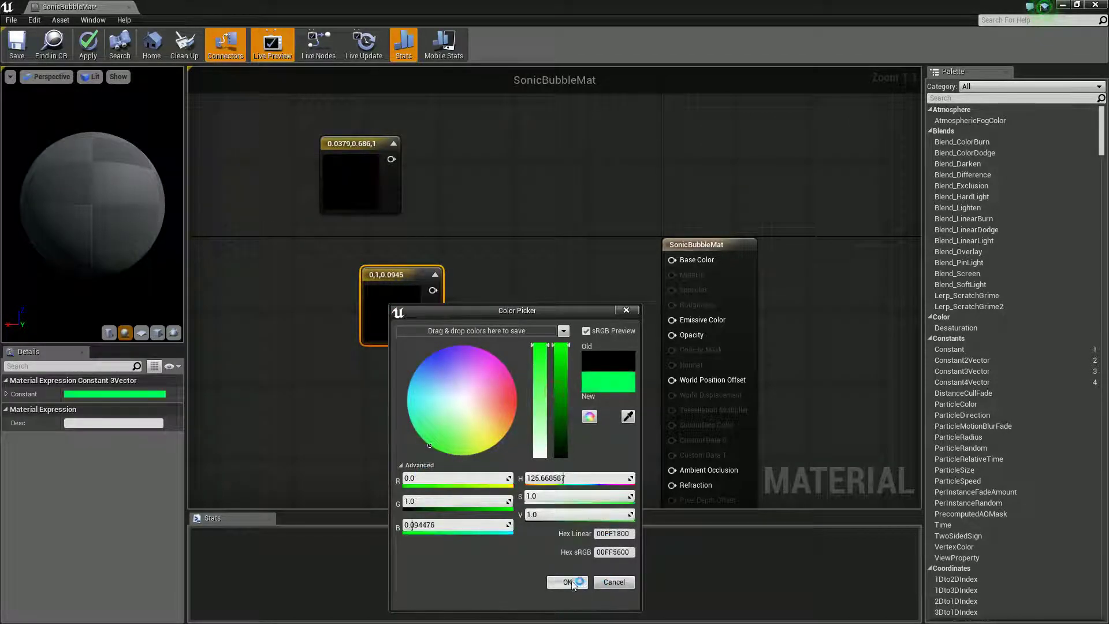
{"action": "left_click", "coordinate": [568, 582]}
{"action": "left_click_drag", "start_coordinate": [395, 279], "coordinate": [354, 249]}
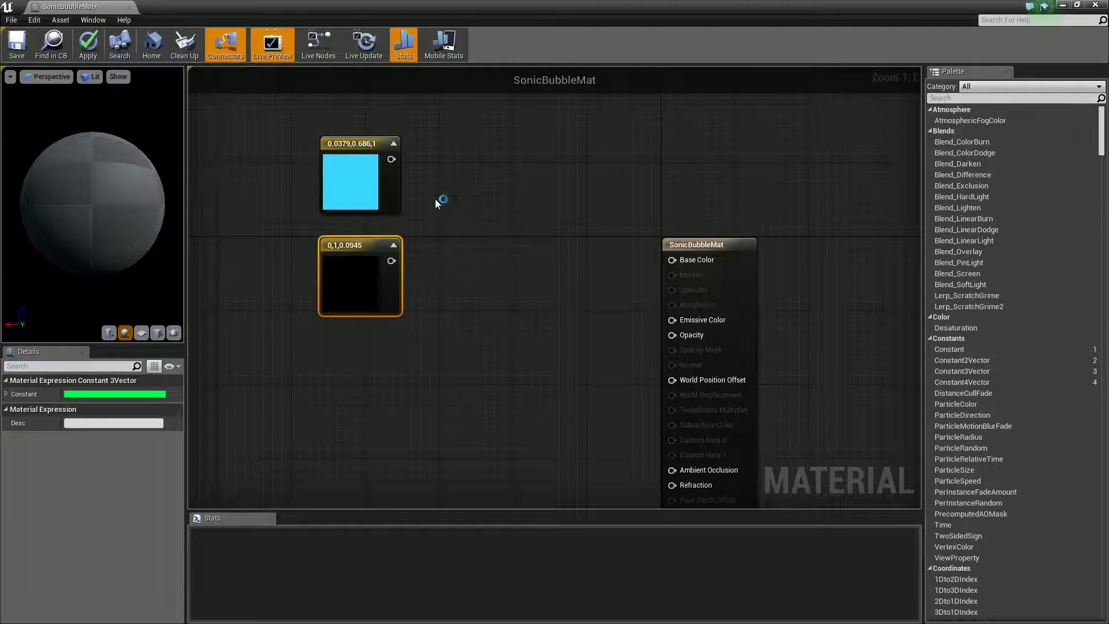
Step: Add a Lerp node and connect the light blue constant to A and the green constant to B
{"action": "key", "text": "l"}
{"action": "left_click", "coordinate": [460, 259]}
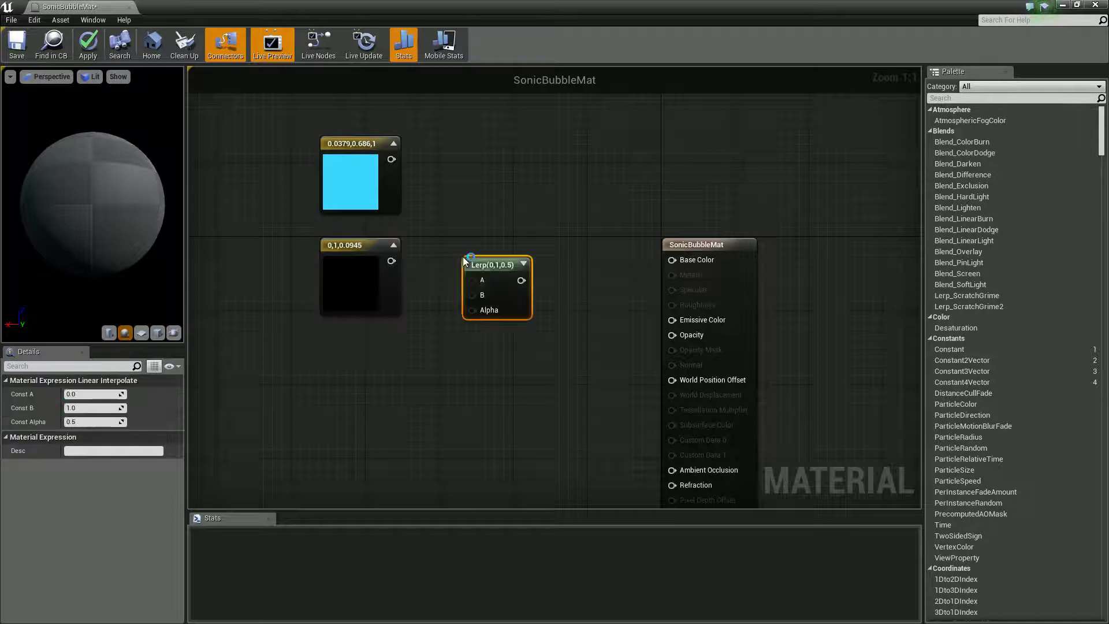
{"action": "left_click_drag", "start_coordinate": [492, 270], "coordinate": [391, 159]}
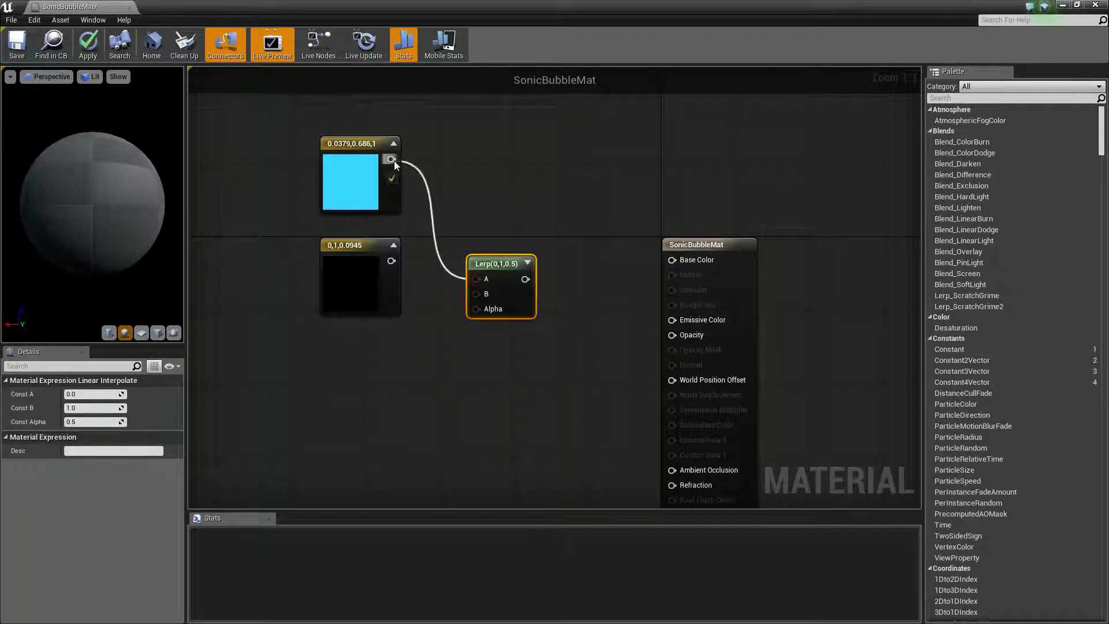
{"action": "left_click_drag", "start_coordinate": [476, 294], "coordinate": [391, 262]}
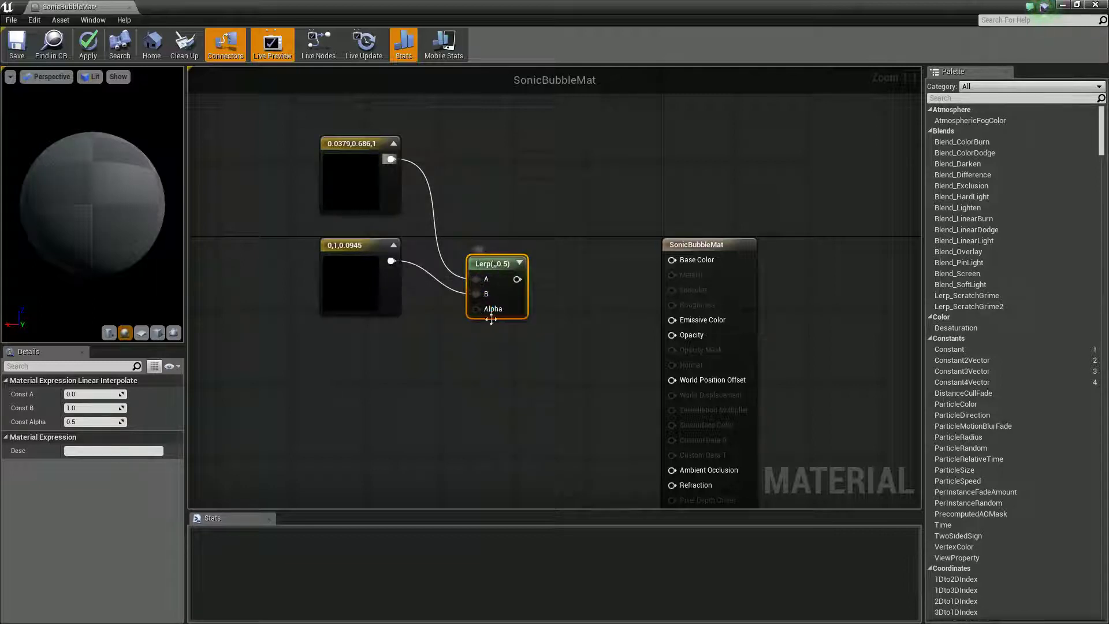
Step: Add a Fresnel node below the color constants and connect its output to the Lerp's Alpha
{"action": "right_click", "coordinate": [387, 352]}
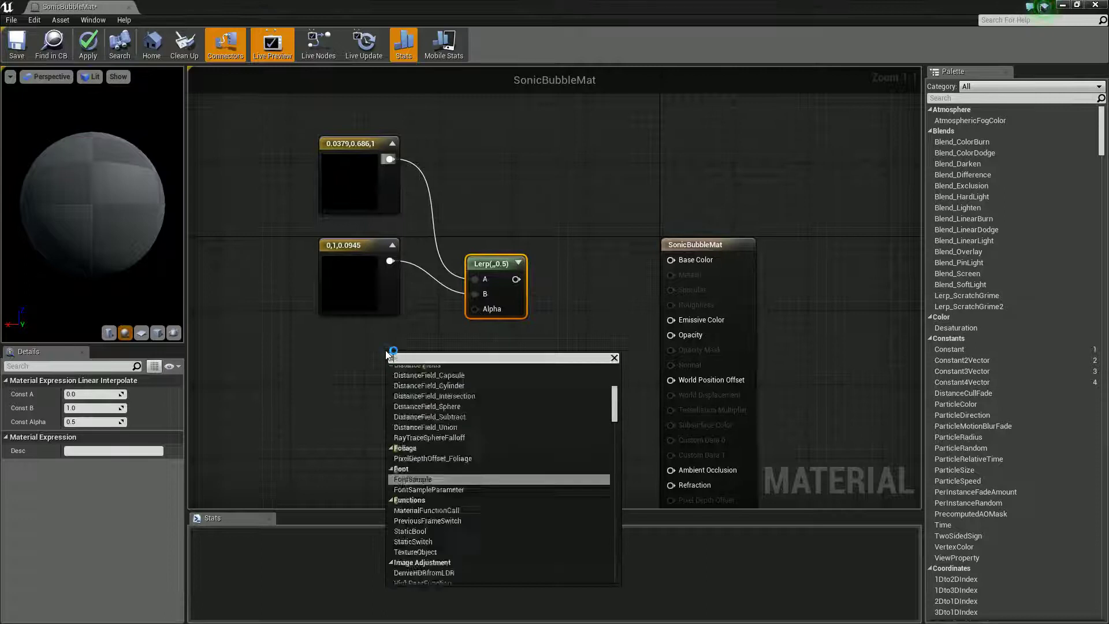
{"action": "type", "text": "fre"}
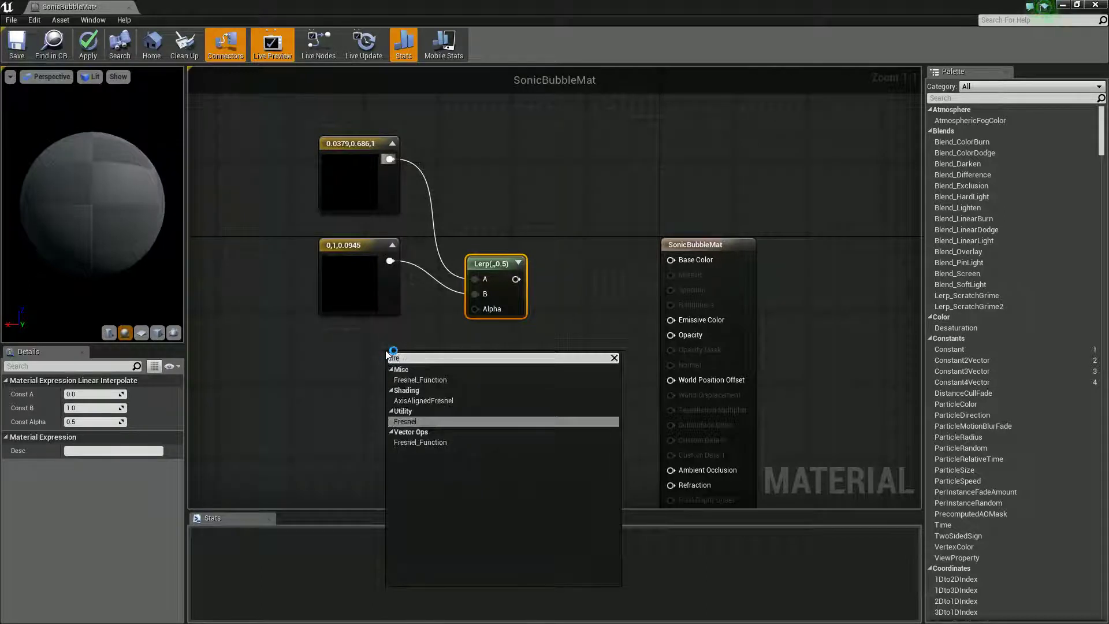
{"action": "key", "text": "Return"}
{"action": "left_click_drag", "start_coordinate": [426, 362], "coordinate": [475, 309]}
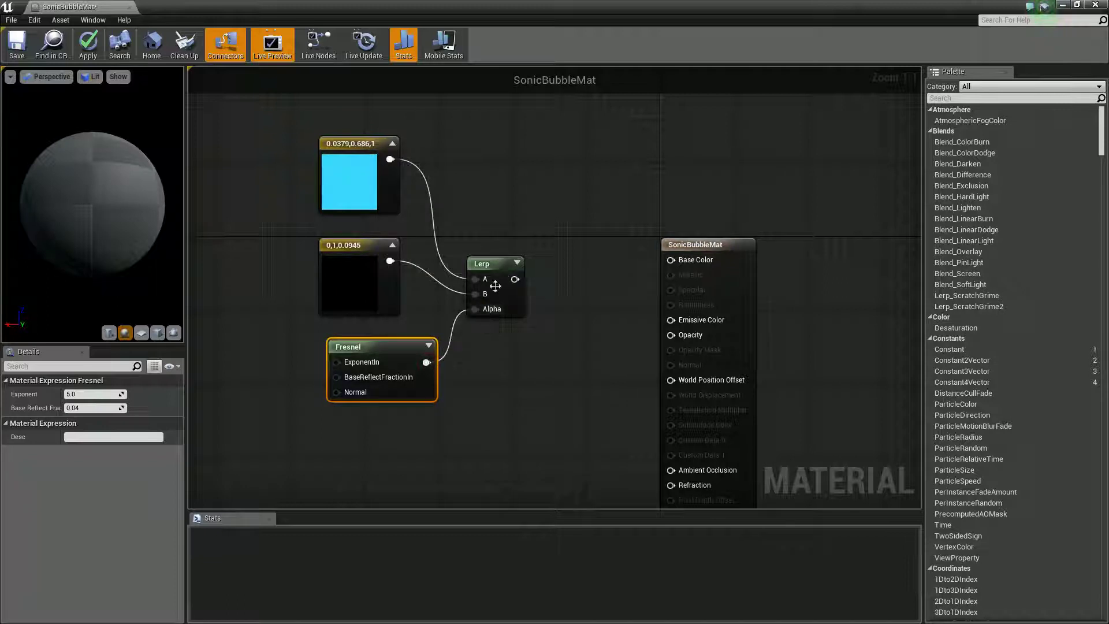
Step: Shift the Lerp node slightly away from its inputs and start previewing it on the material sphere
{"action": "left_click_drag", "start_coordinate": [485, 263], "coordinate": [494, 264]}
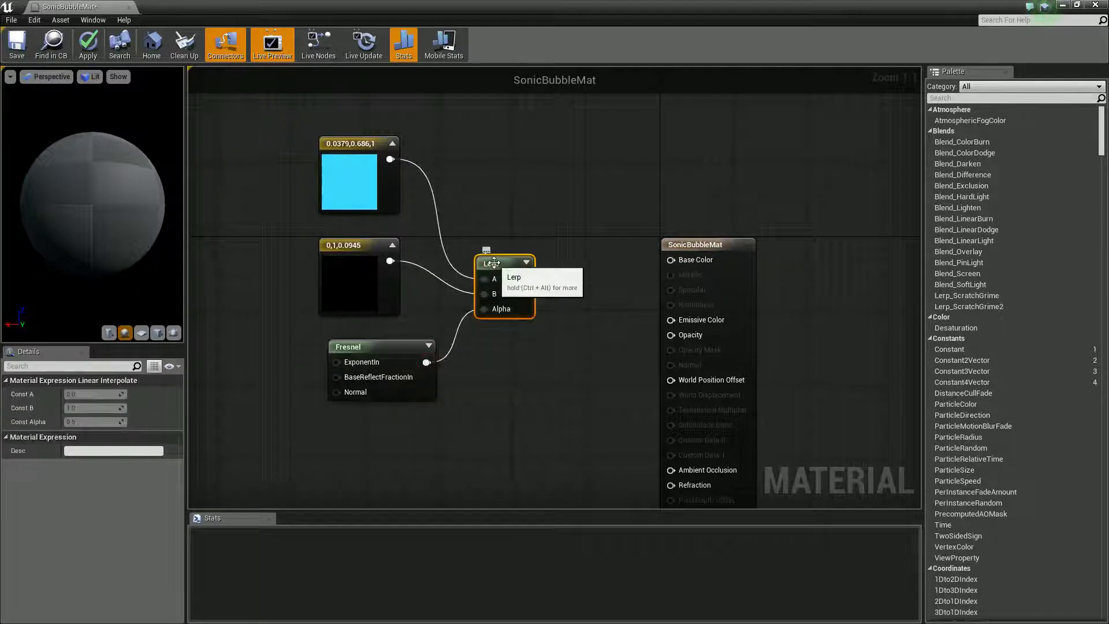
{"action": "right_click", "coordinate": [492, 263]}
{"action": "left_click", "coordinate": [522, 269]}
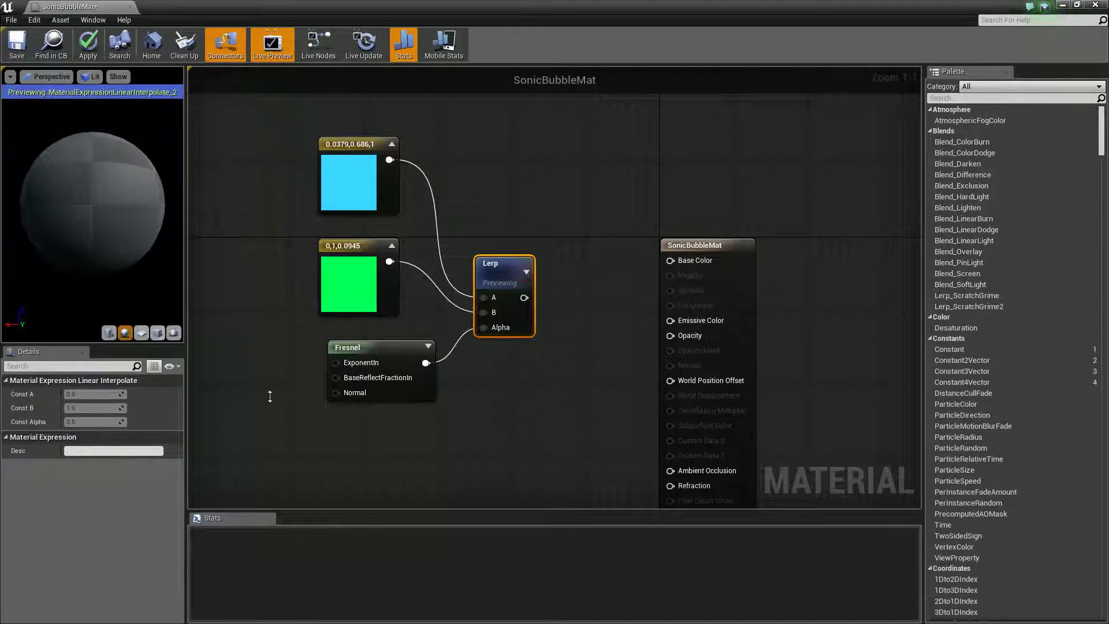
Step: Set the Fresnel node's Base Reflect Fraction to 0.1
{"action": "left_click", "coordinate": [352, 347]}
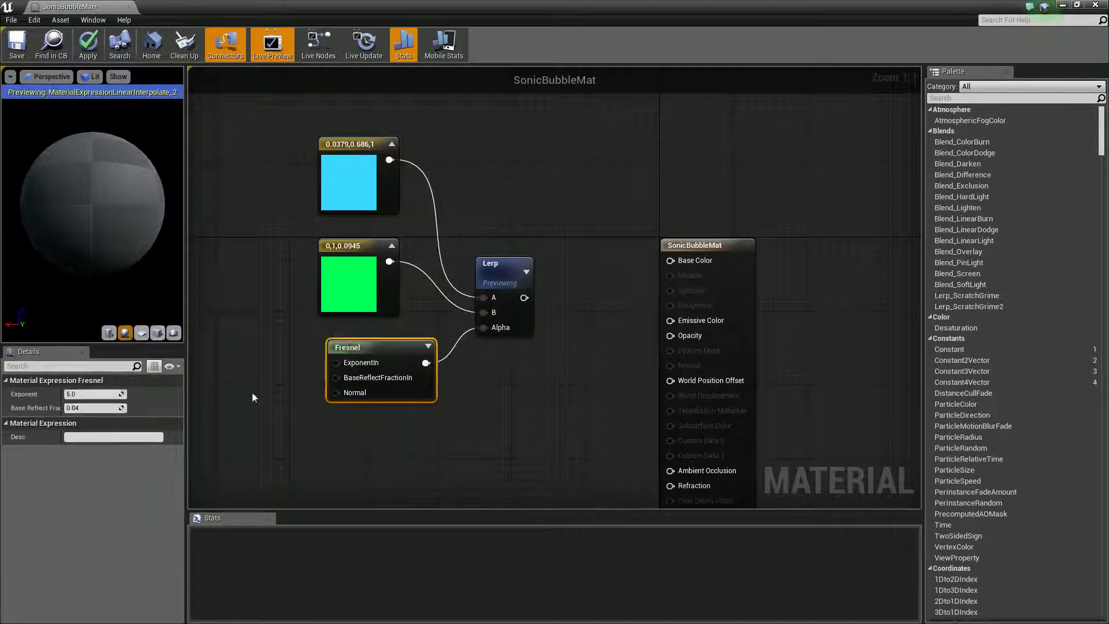
{"action": "left_click", "coordinate": [86, 409]}
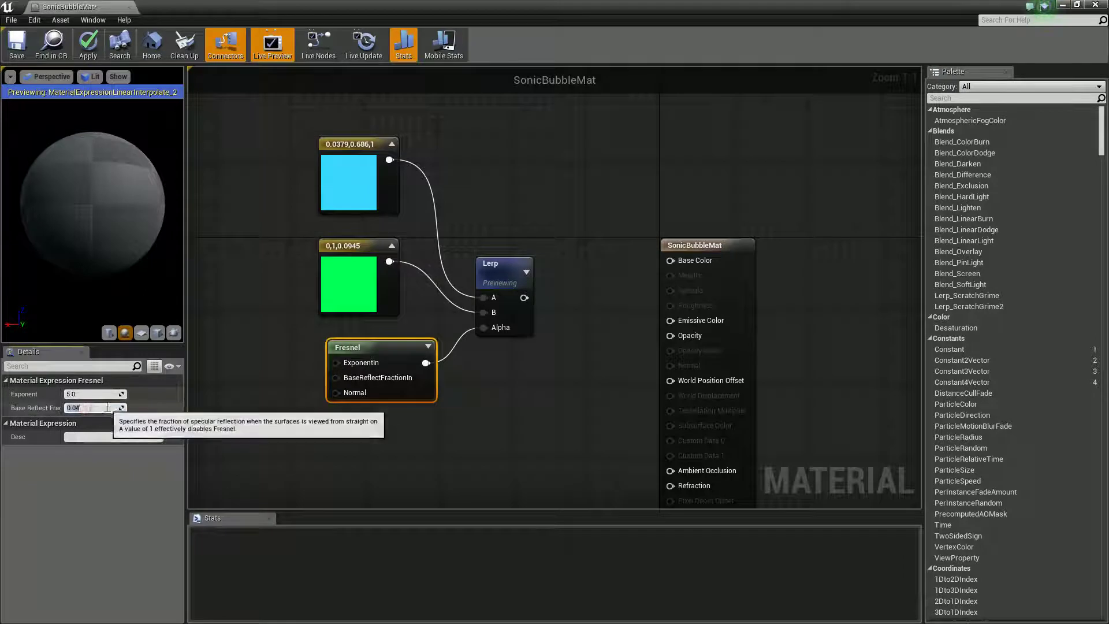
{"action": "type", "text": "0."}
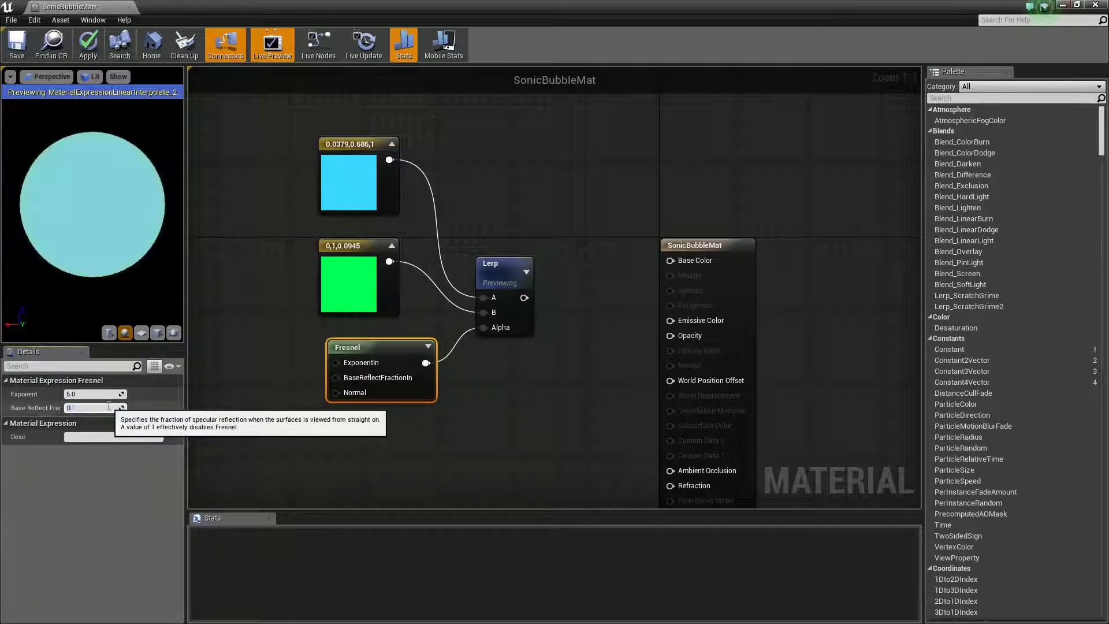
{"action": "key", "text": "Return"}
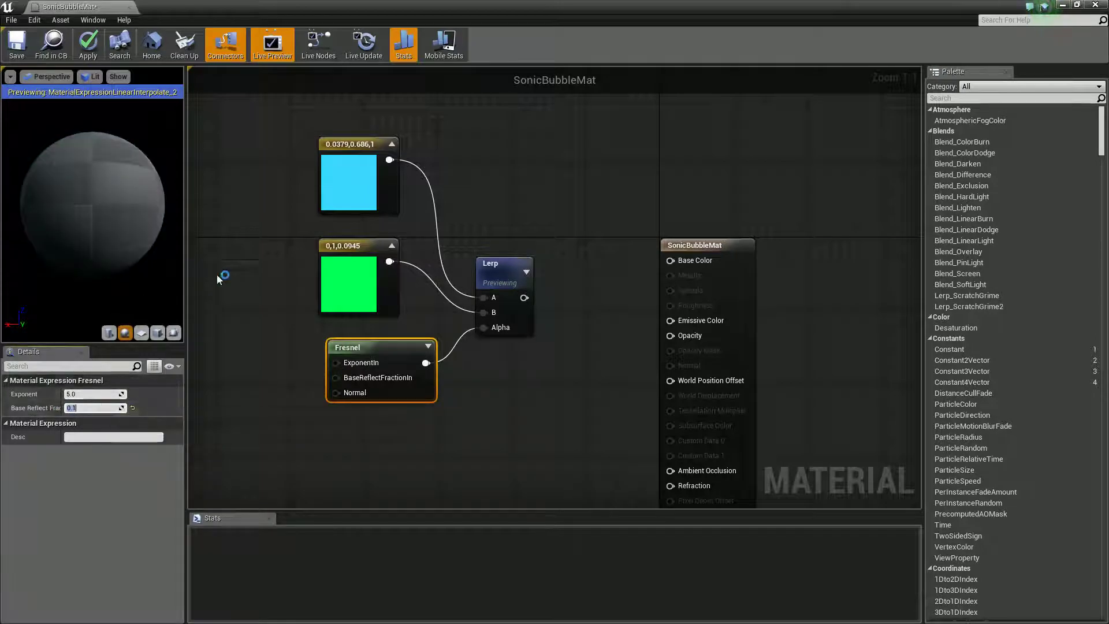
{"action": "left_click", "coordinate": [269, 336]}
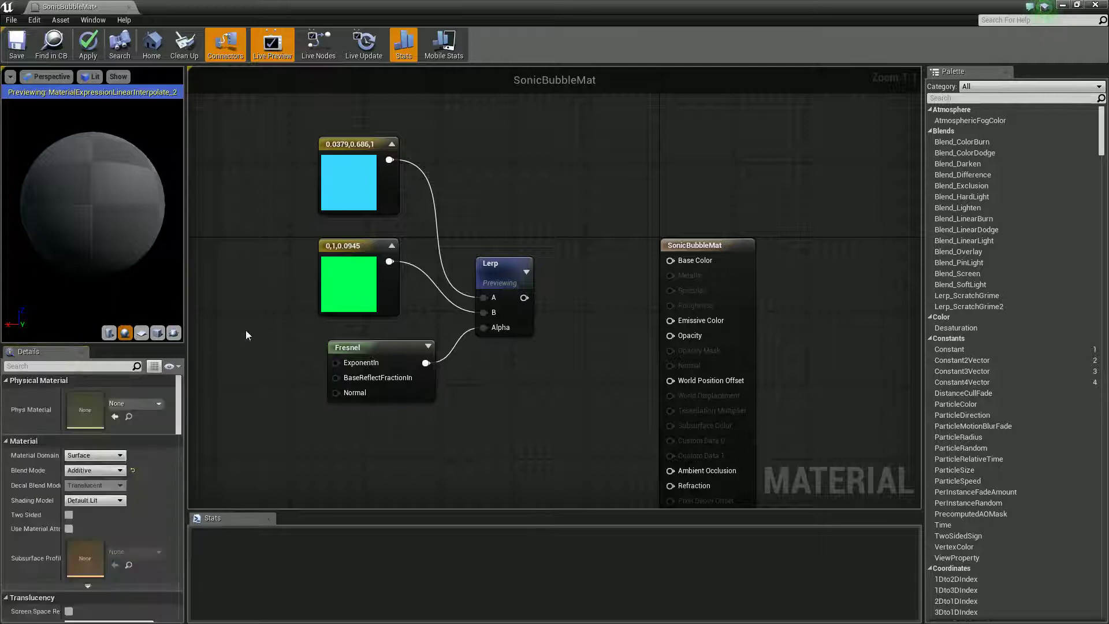
{"action": "left_click", "coordinate": [347, 349]}
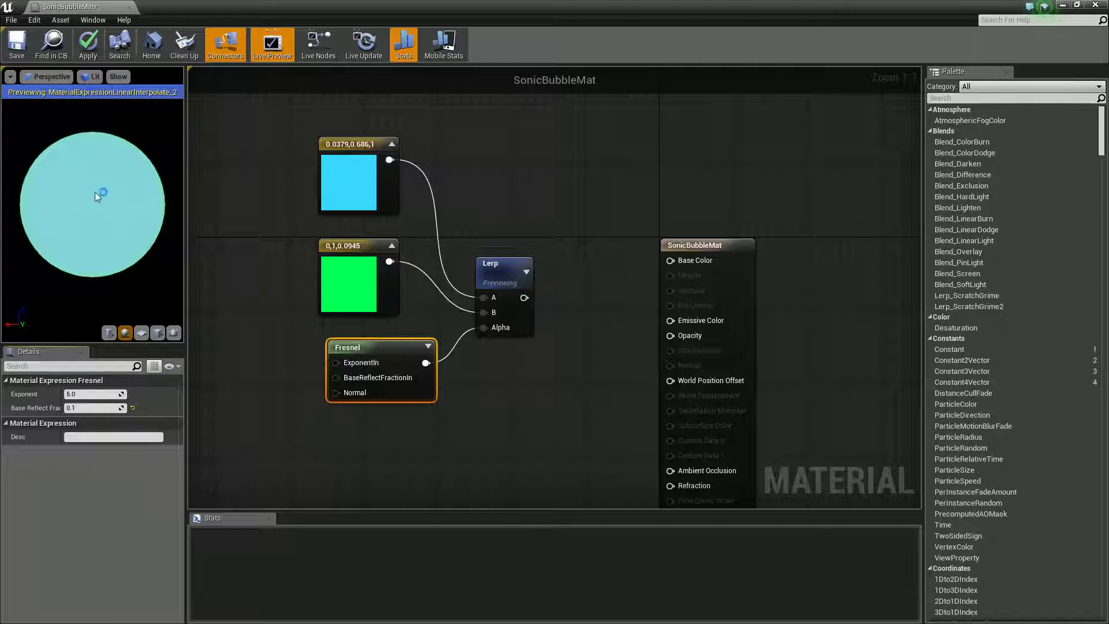
Step: Change the light blue constant feeding the Lerp's A input to a deeper blue (0, 0.244, 1)
{"action": "double_click", "coordinate": [346, 180]}
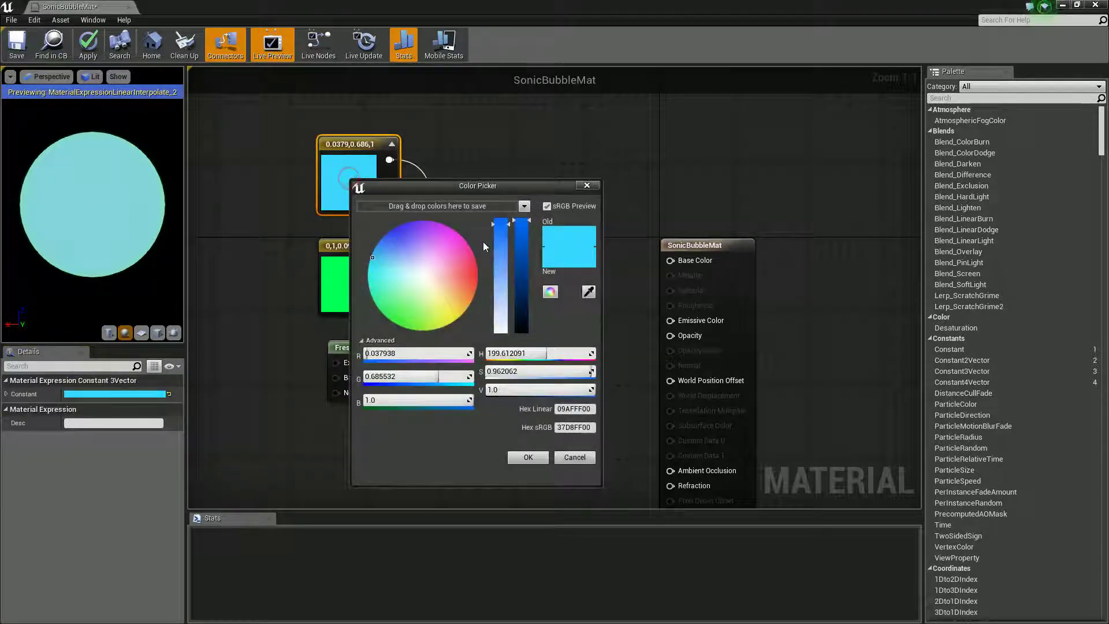
{"action": "mouse_move", "coordinate": [413, 248]}
{"action": "left_mouse_down"}
{"action": "mouse_move", "coordinate": [374, 234]}
{"action": "mouse_move", "coordinate": [384, 234]}
{"action": "left_mouse_up"}
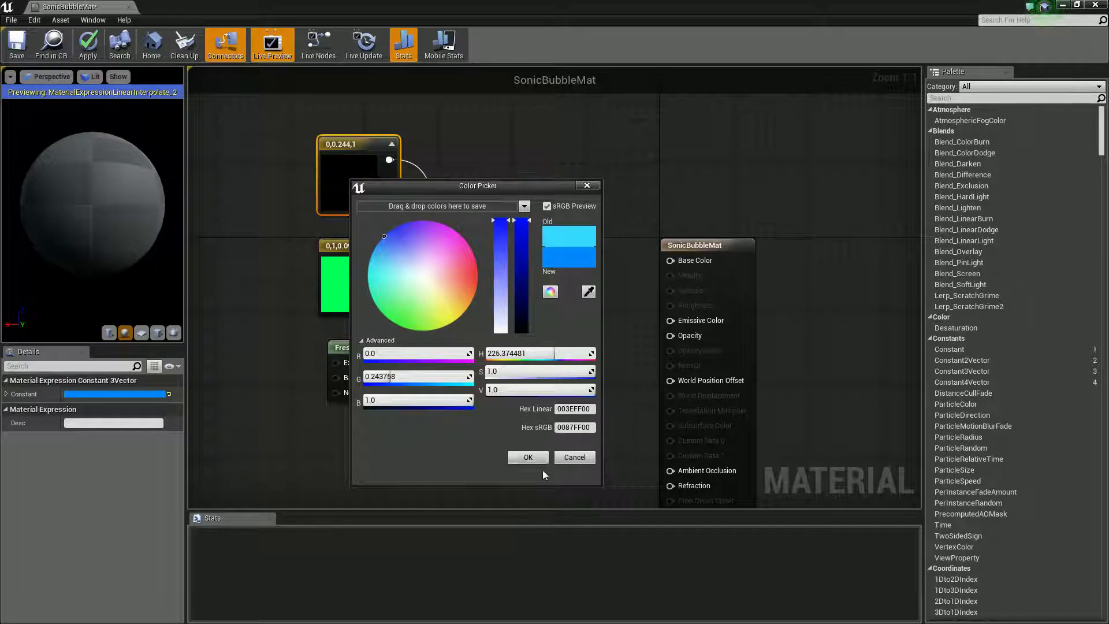
{"action": "left_click", "coordinate": [531, 459]}
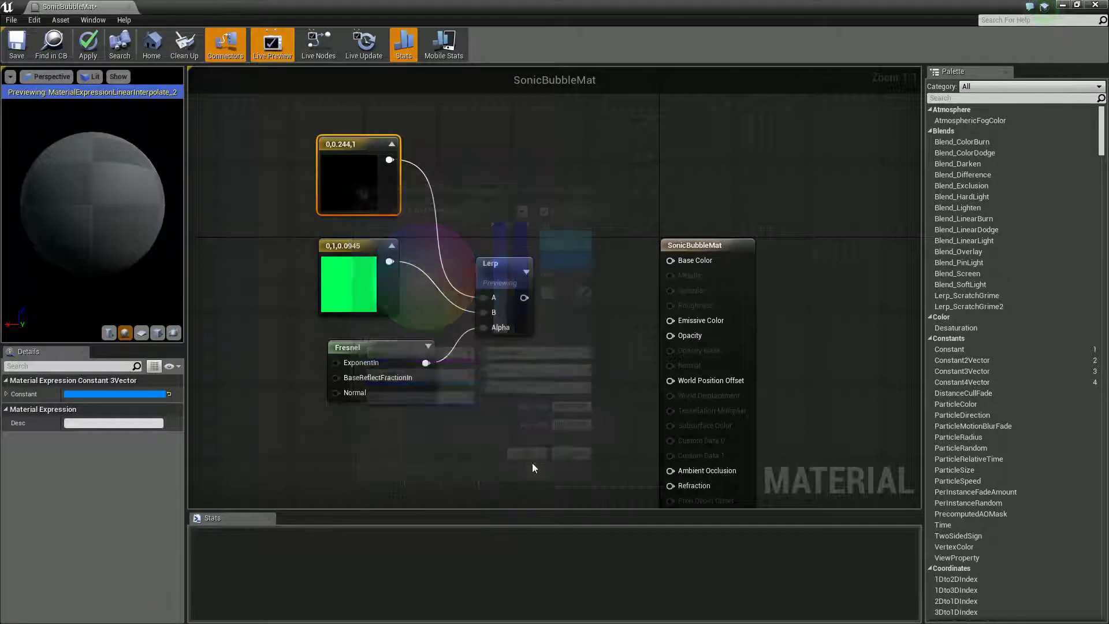
Step: Set the Fresnel node's Exponent to 4.0
{"action": "left_click", "coordinate": [353, 349]}
{"action": "left_click", "coordinate": [89, 395]}
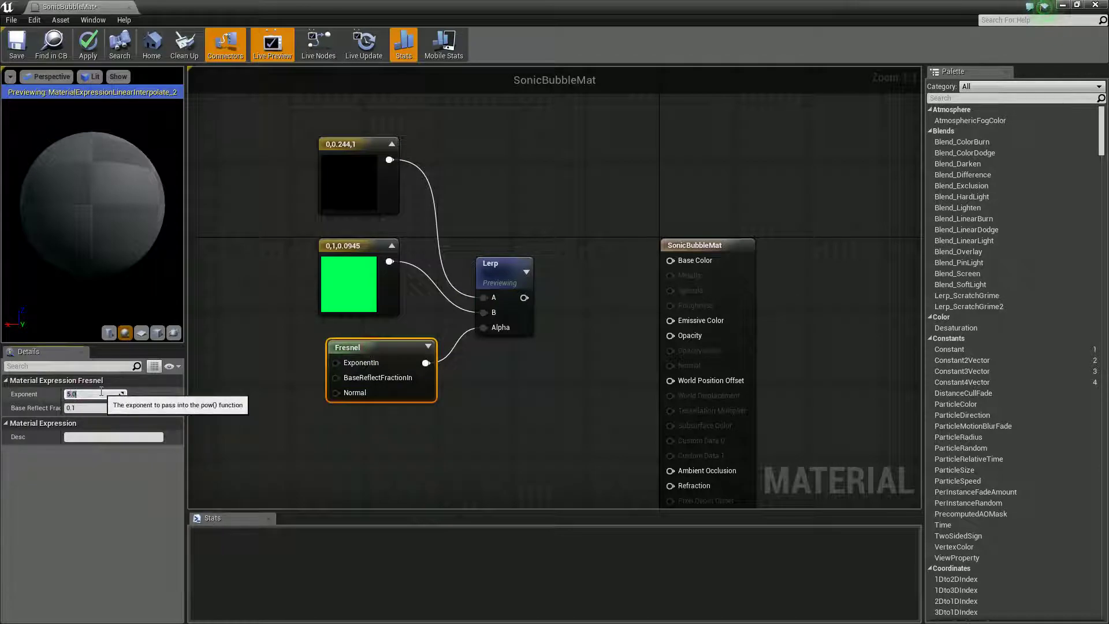
{"action": "key", "text": "Return"}
{"action": "left_click", "coordinate": [262, 342]}
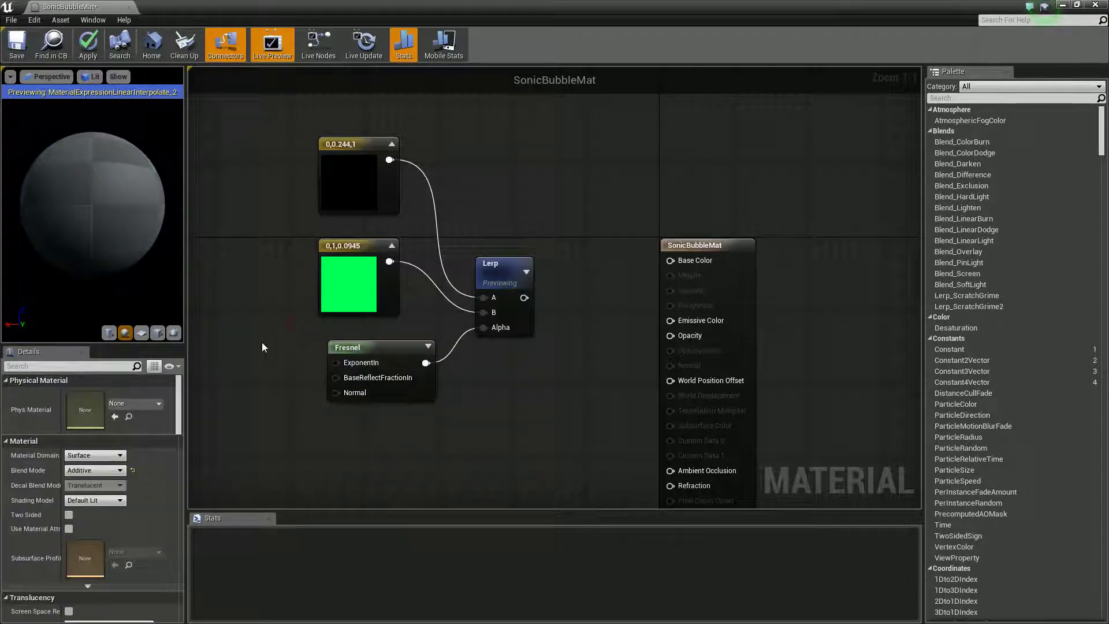
{"action": "left_click", "coordinate": [372, 346]}
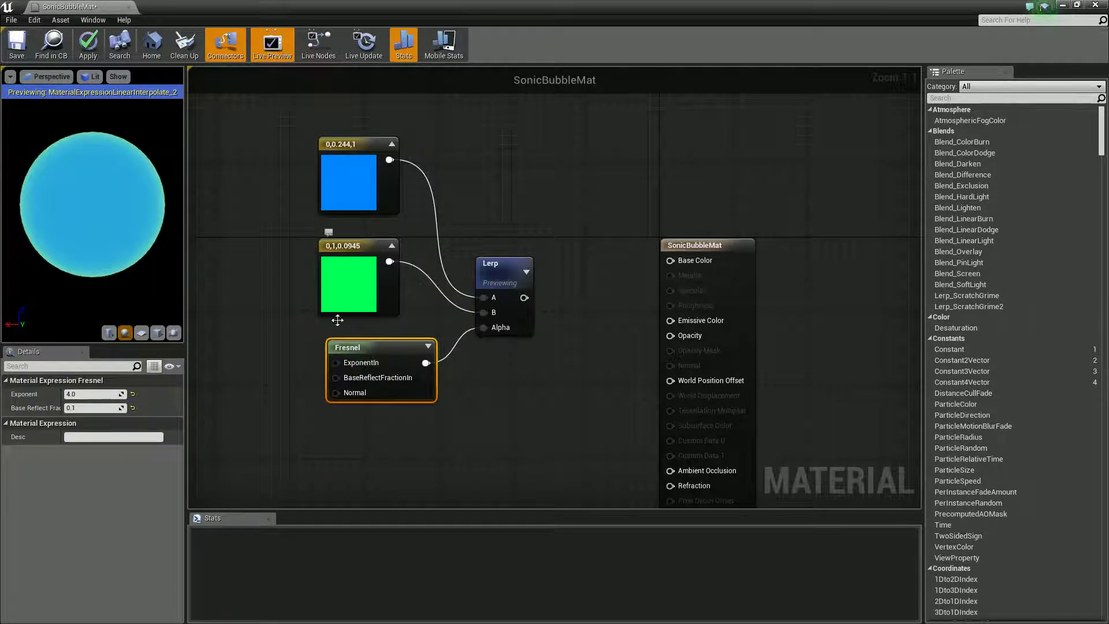
Step: Spread the material graph out to make room between the Lerp and the material output, and stop previewing the Lerp
{"action": "left_click_drag", "start_coordinate": [503, 416], "coordinate": [328, 166]}
{"action": "left_click_drag", "start_coordinate": [514, 286], "coordinate": [389, 228]}
{"action": "left_click_drag", "start_coordinate": [734, 250], "coordinate": [852, 228]}
{"action": "right_click", "coordinate": [399, 229]}
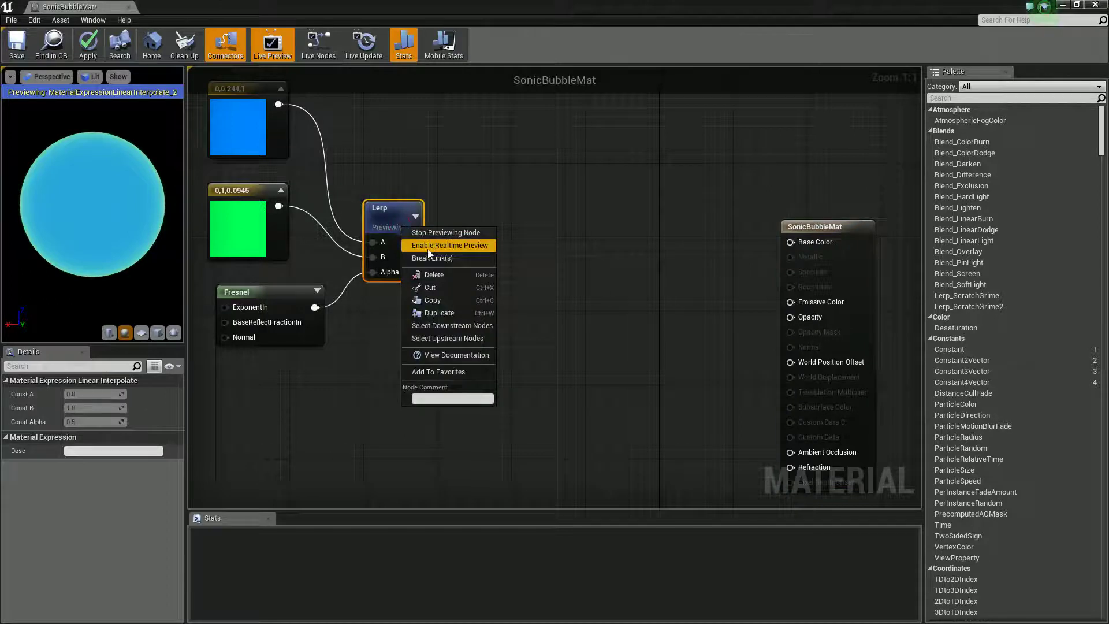
{"action": "left_click", "coordinate": [434, 235]}
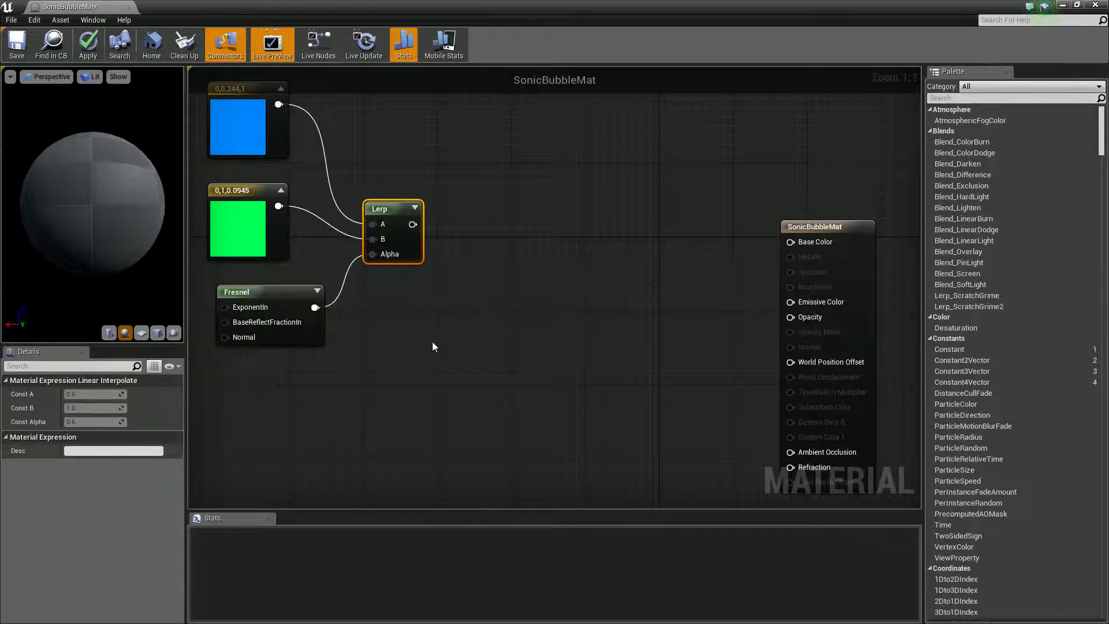
Step: Add a Multiply node beyond the Lerp and a RadialGradientExponential node below it
{"action": "left_click", "coordinate": [531, 260]}
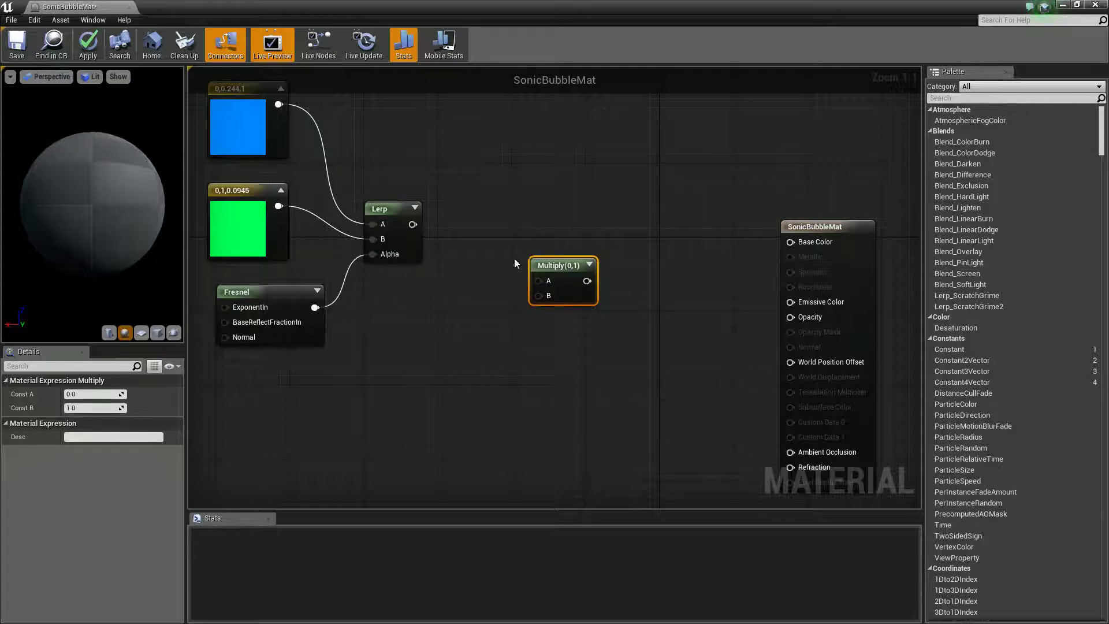
{"action": "right_click", "coordinate": [399, 325]}
{"action": "type", "text": "radial"}
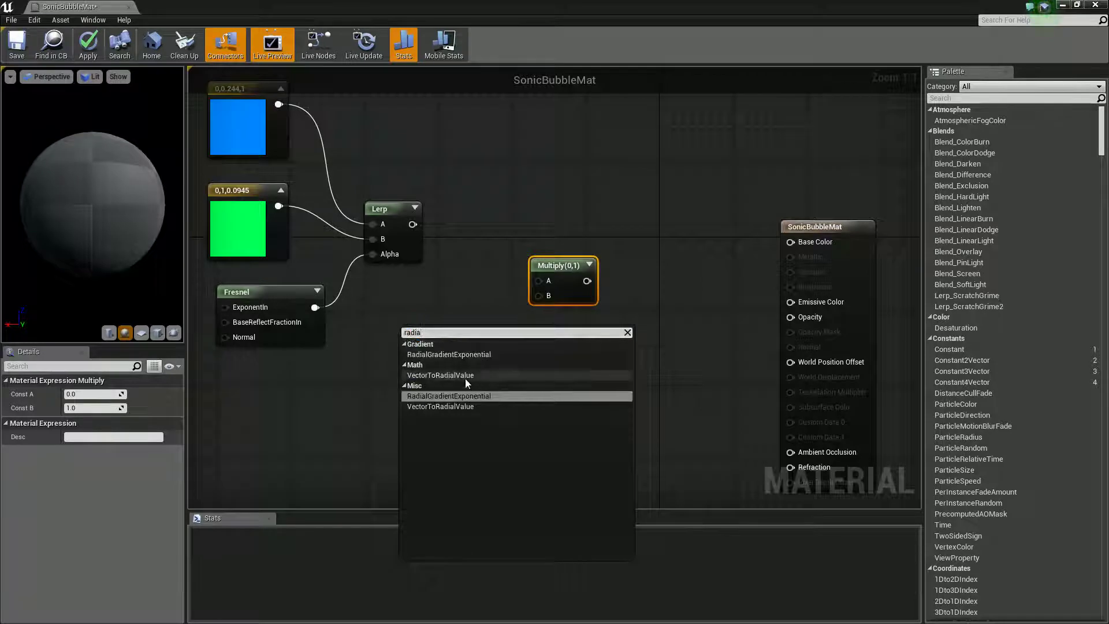
{"action": "left_click", "coordinate": [470, 395]}
{"action": "left_click_drag", "start_coordinate": [468, 336], "coordinate": [405, 342]}
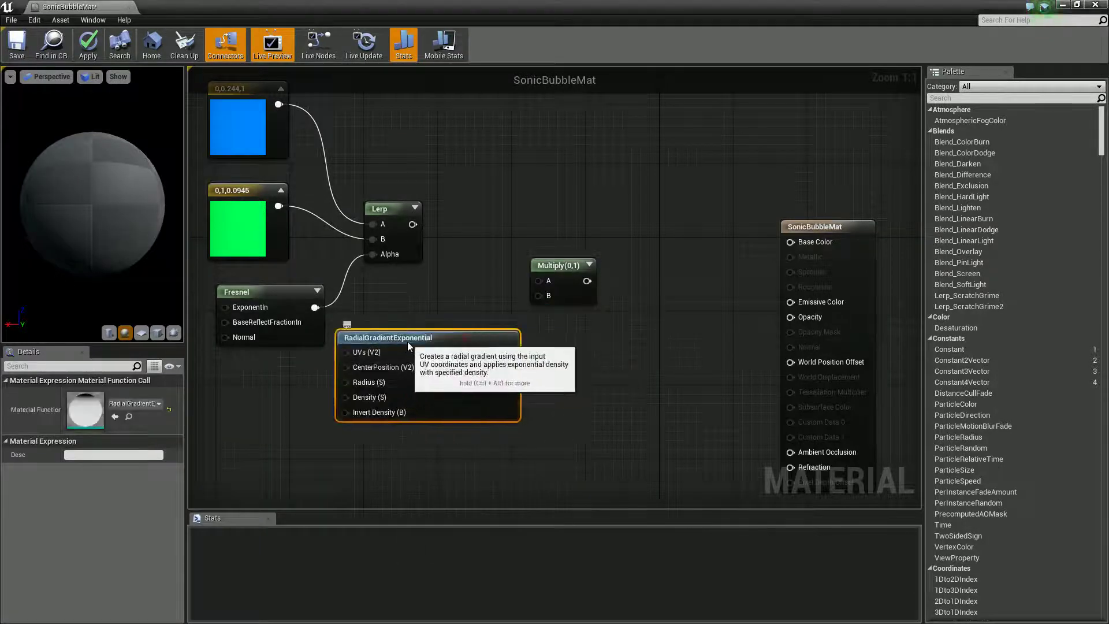
Step: Multiply the Lerp result by the RadialGradientExponential, feed it into Base Color, and inspect the preview sphere from another angle
{"action": "left_click_drag", "start_coordinate": [510, 352], "coordinate": [412, 225]}
{"action": "left_click_drag", "start_coordinate": [571, 281], "coordinate": [805, 247]}
{"action": "right_click_drag", "start_coordinate": [648, 305], "coordinate": [671, 319]}
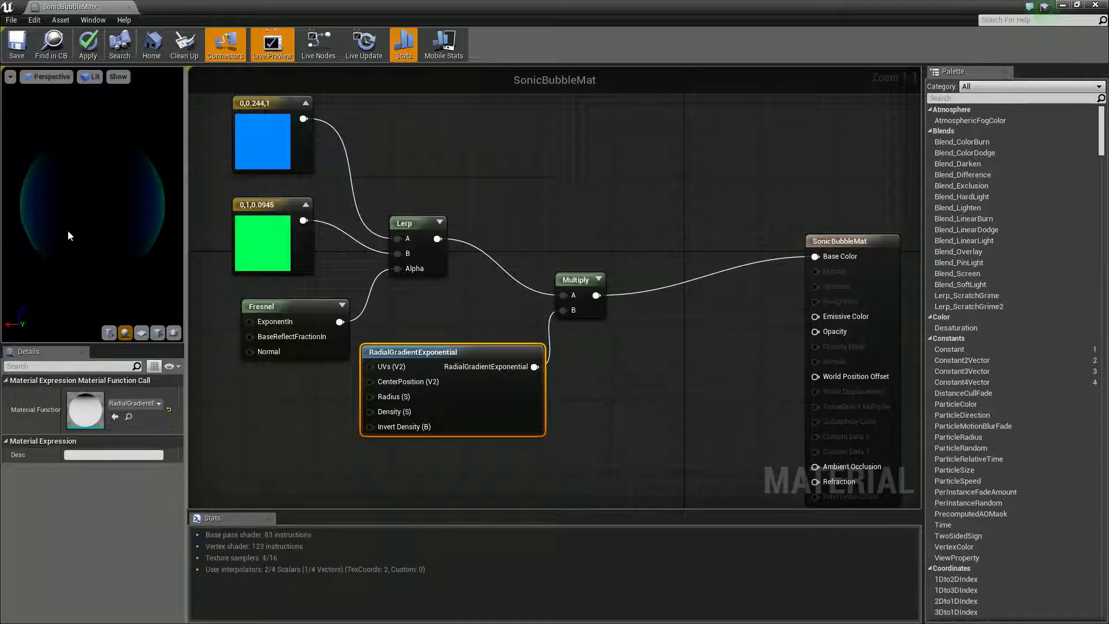
{"action": "left_click_drag", "start_coordinate": [71, 227], "coordinate": [134, 178]}
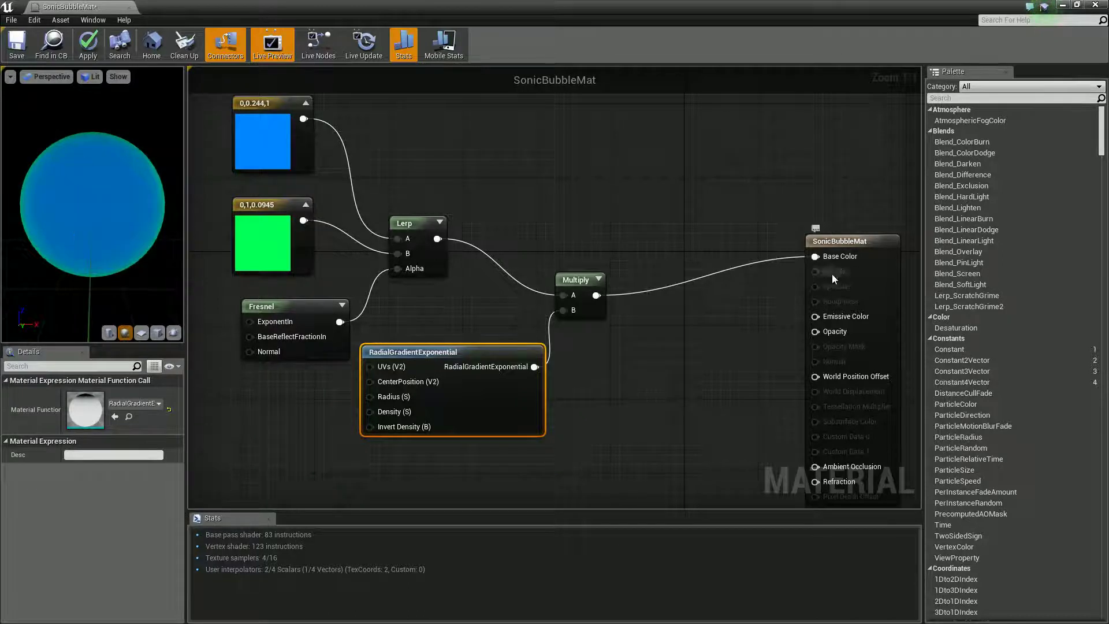
Step: Add a Constant node with value 0.4 and connect it to the material's Opacity input
{"action": "left_click_drag", "start_coordinate": [842, 242], "coordinate": [865, 265]}
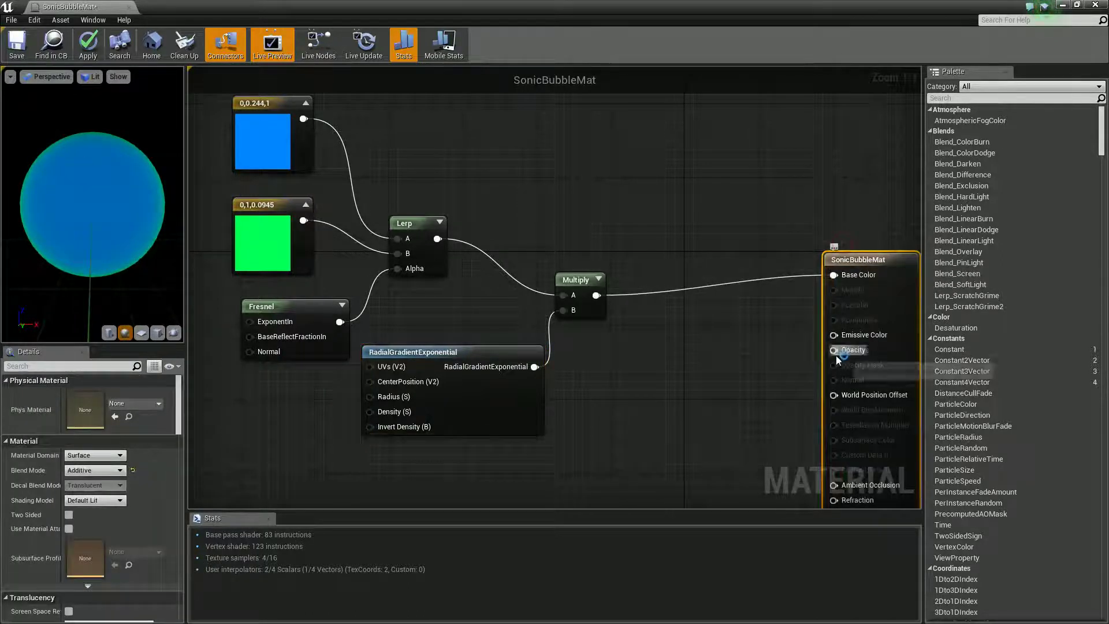
{"action": "left_click", "coordinate": [779, 355]}
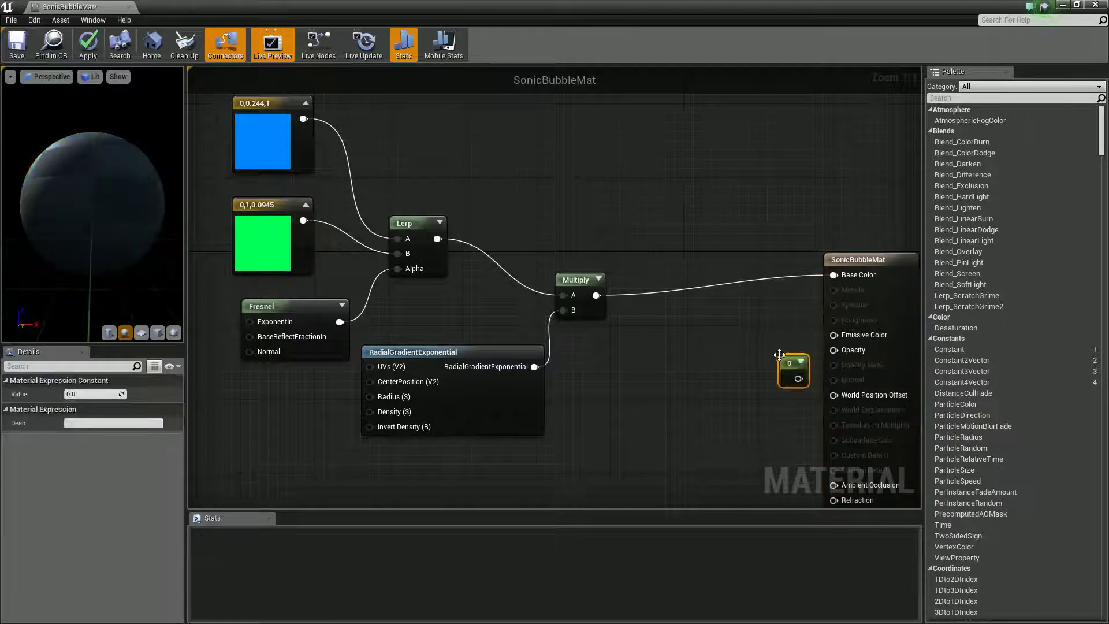
{"action": "left_click_drag", "start_coordinate": [787, 368], "coordinate": [847, 350]}
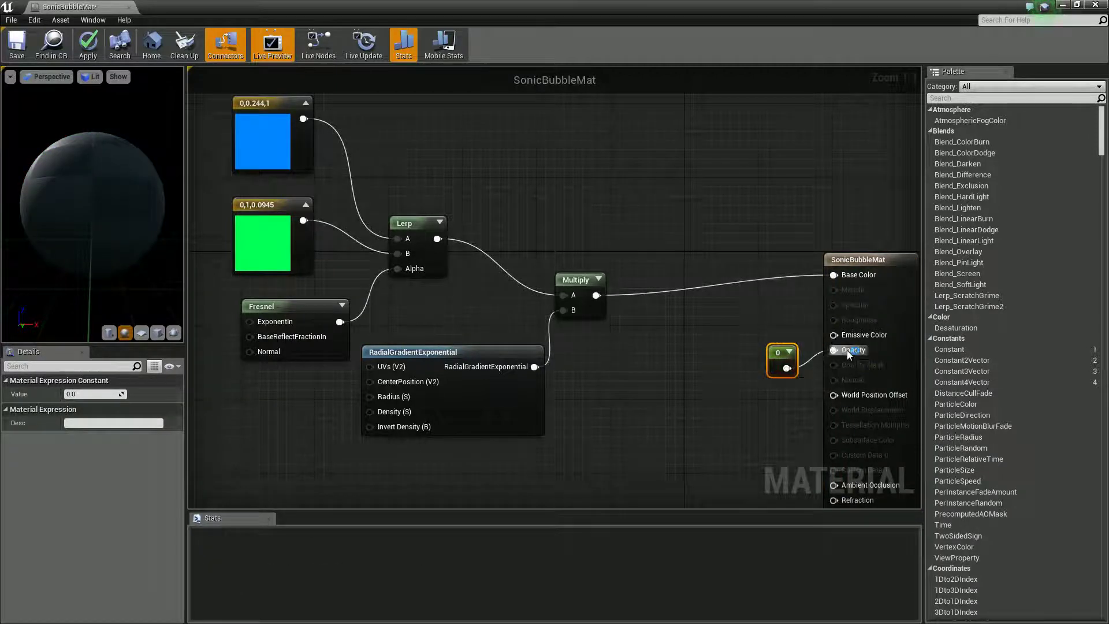
{"action": "left_click", "coordinate": [77, 393]}
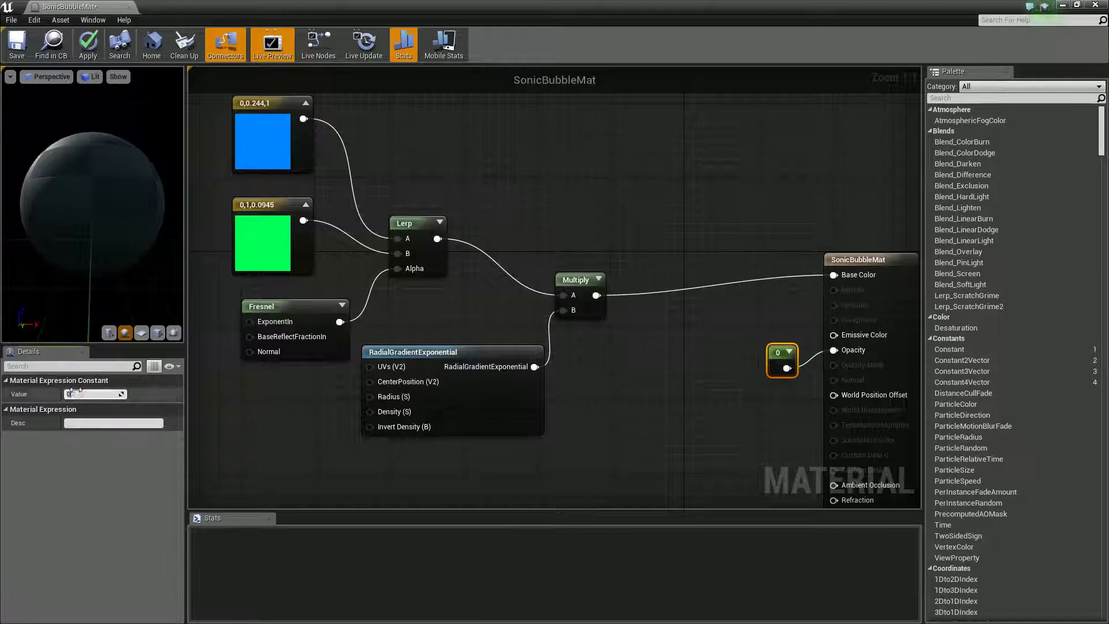
{"action": "type", "text": "0.4"}
{"action": "key", "text": "Return"}
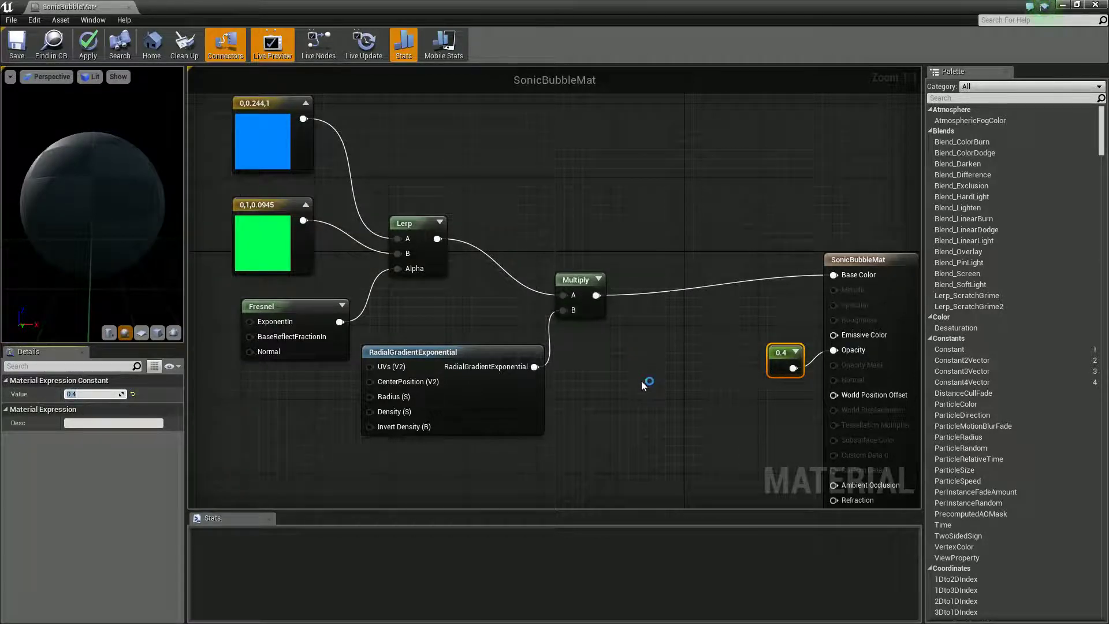
{"action": "left_click", "coordinate": [641, 380]}
{"action": "scroll", "coordinate": [638, 379], "scroll_direction": "down", "scroll_amount": 1}
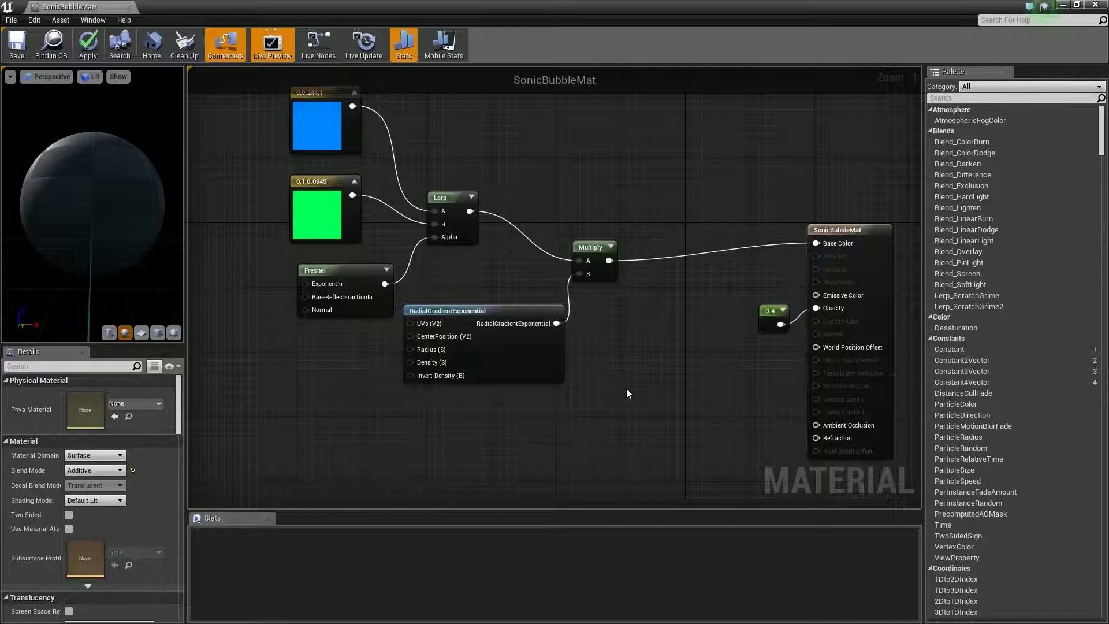
Step: Switch to Photoshop and create a new 1024 x 1024 pixel document
{"action": "key", "text": "alt+Tab"}
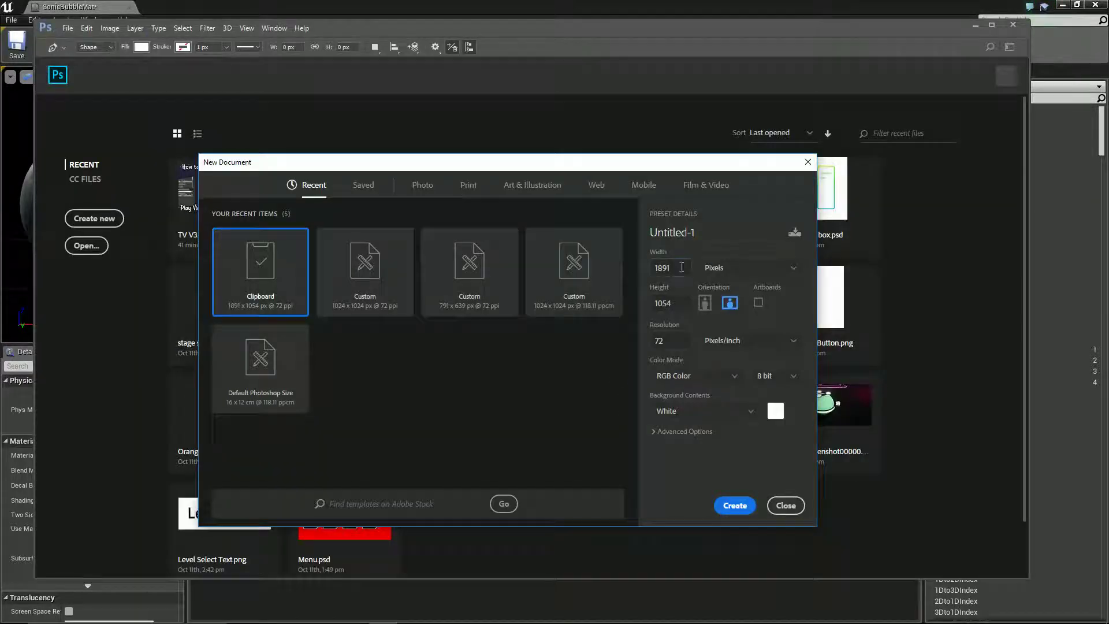
{"action": "double_click", "coordinate": [682, 267]}
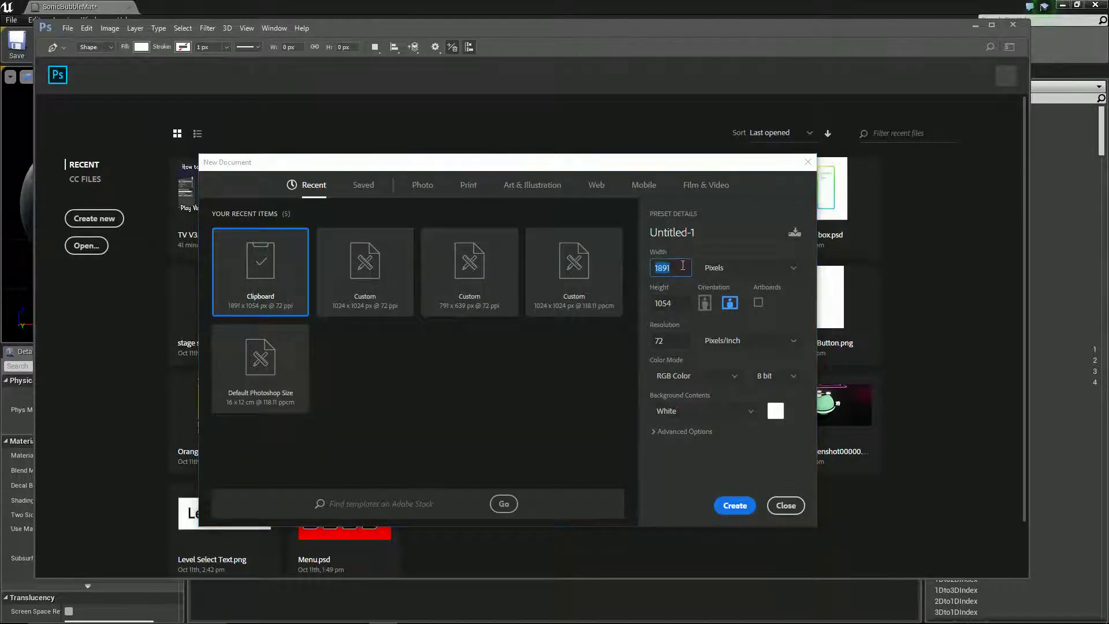
{"action": "type", "text": "1024"}
{"action": "key", "text": "Tab"}
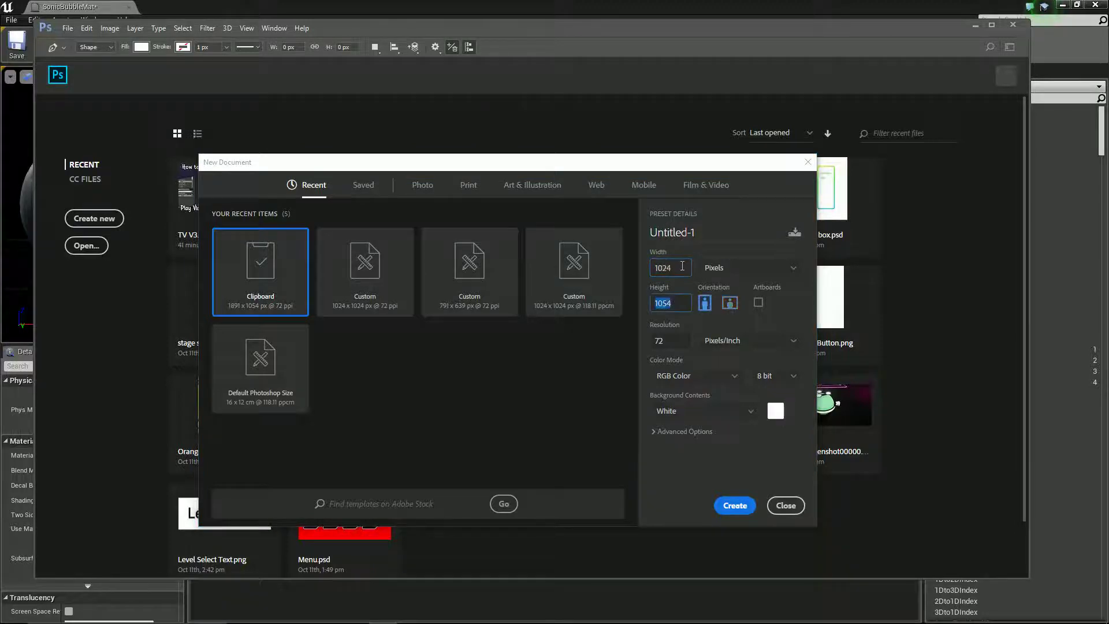
{"action": "type", "text": "10"}
{"action": "key", "text": "Return"}
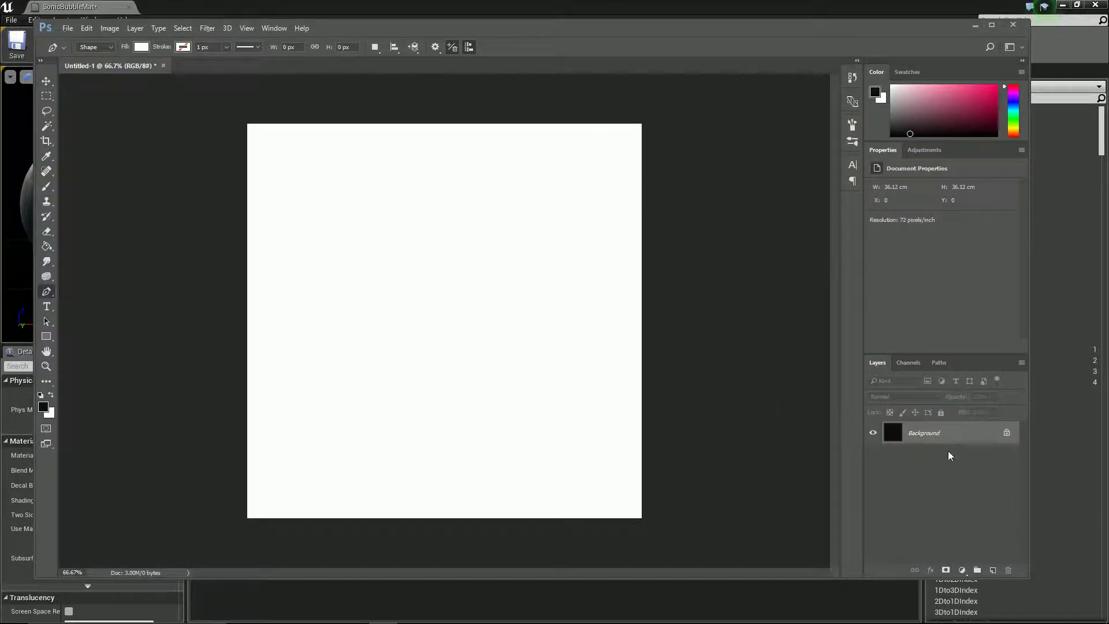
Step: Fill the background with black and draw a white horizontal bar about 1098 x 124 px across the upper canvas
{"action": "key", "text": "alt+BackSpace"}
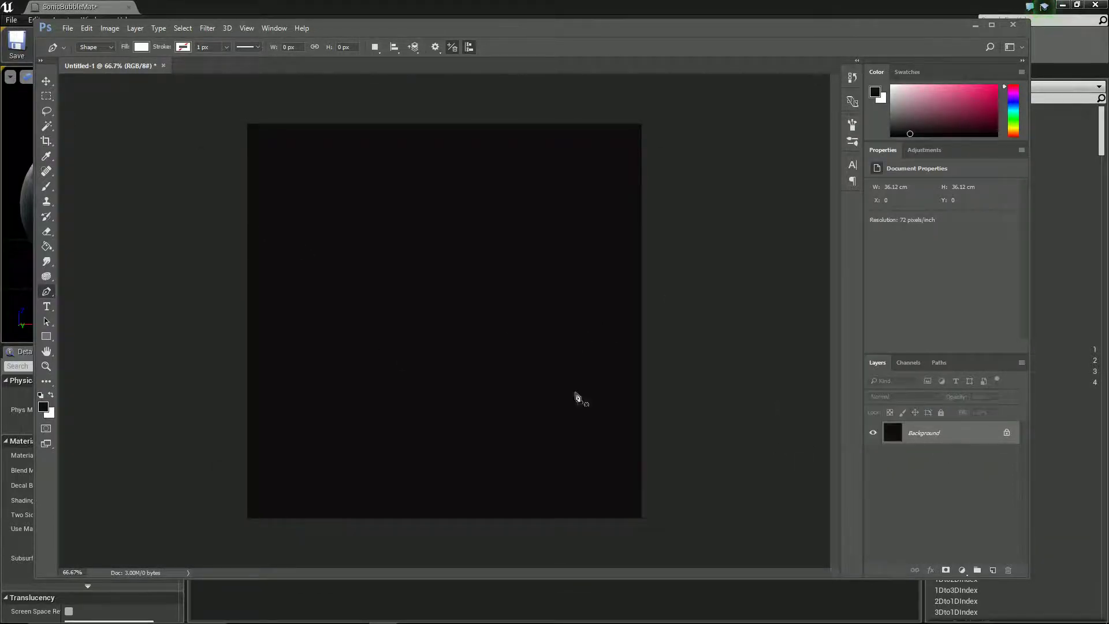
{"action": "left_click", "coordinate": [993, 570]}
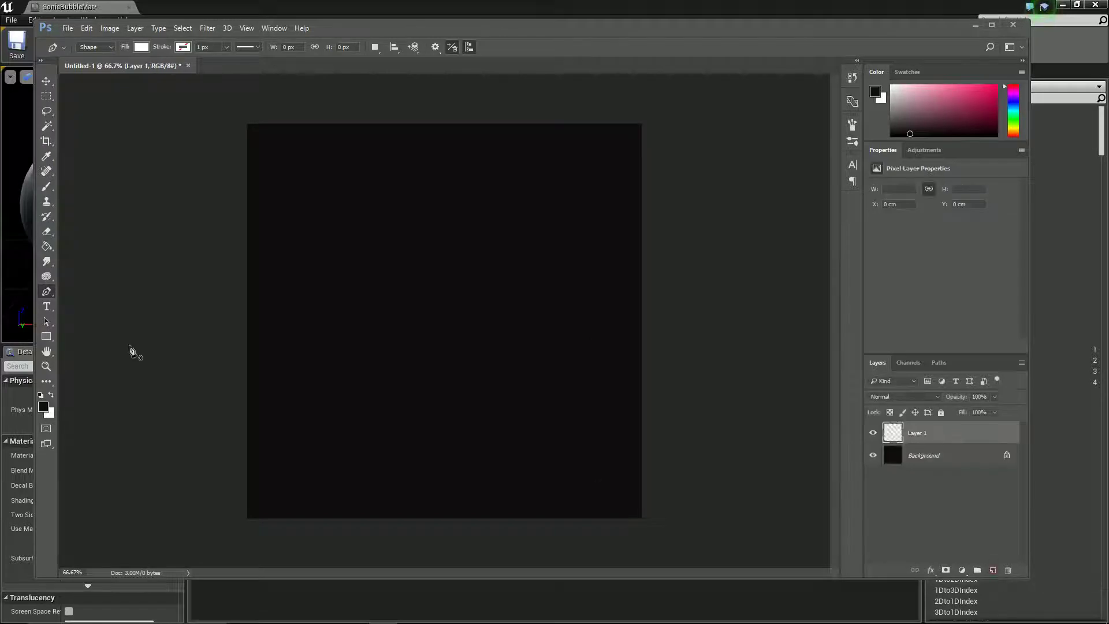
{"action": "left_click", "coordinate": [42, 339]}
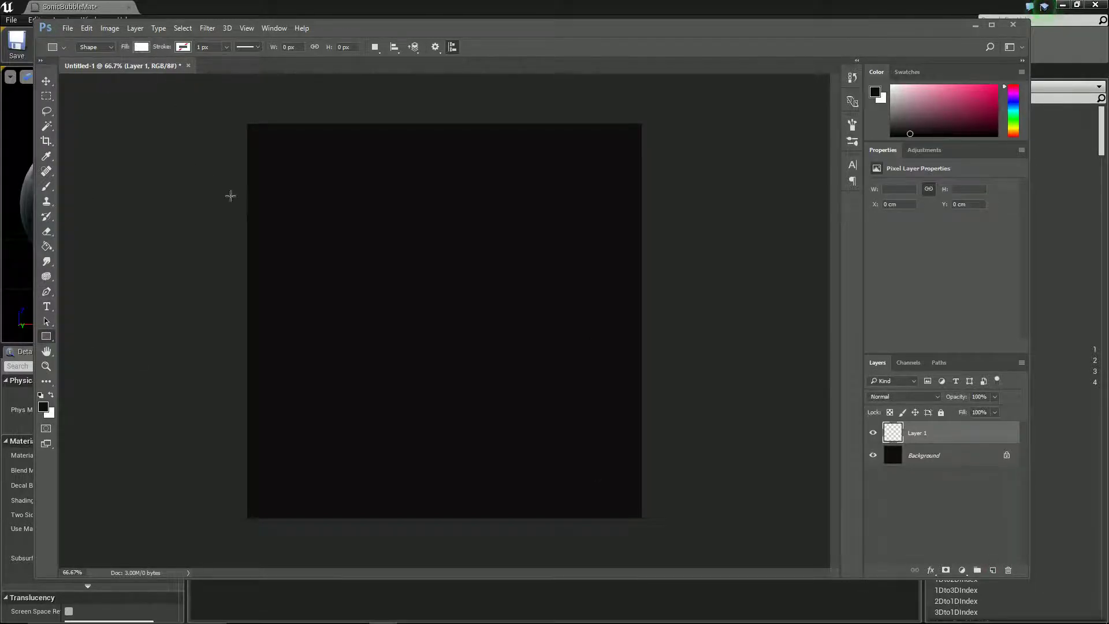
{"action": "left_click_drag", "start_coordinate": [234, 210], "coordinate": [657, 259]}
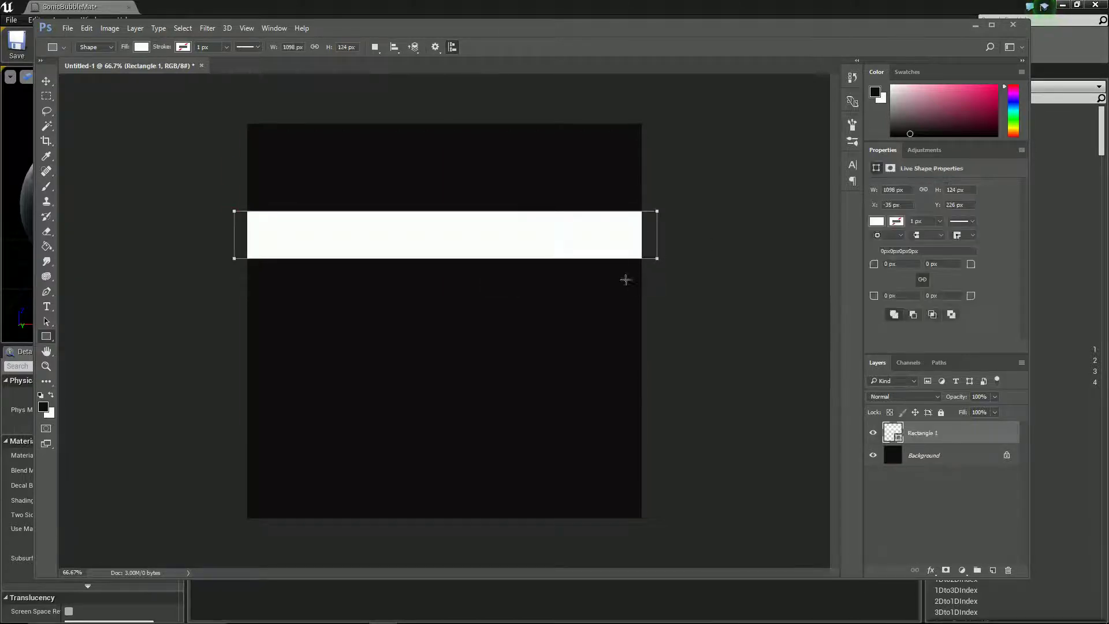
Step: On a new layer, draw a closed white jagged Pen tool shape about 1077 x 196 px with spikes along both edges of the bar
{"action": "left_click", "coordinate": [995, 571]}
{"action": "left_click", "coordinate": [48, 293]}
{"action": "left_click", "coordinate": [100, 51]}
{"action": "left_click", "coordinate": [93, 56]}
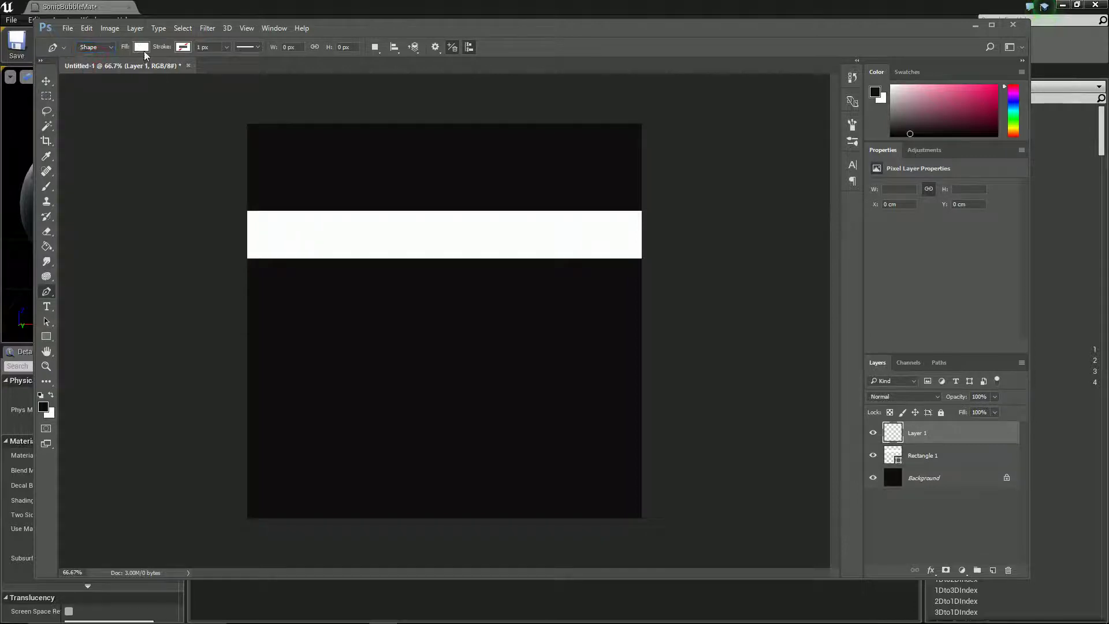
{"action": "key", "text": "ctrl+0"}
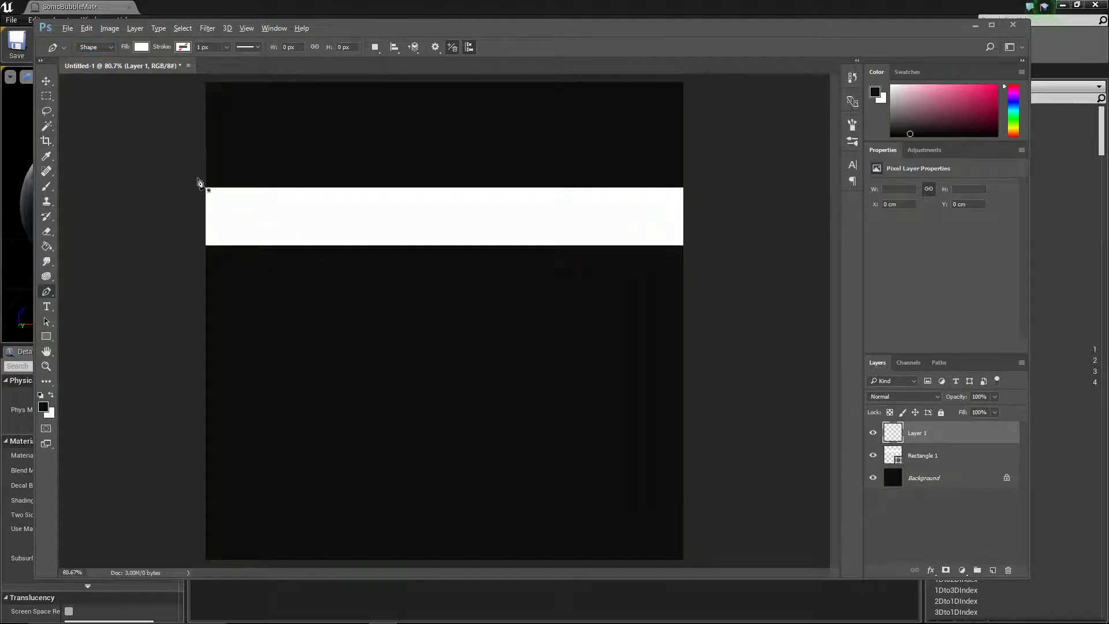
{"action": "left_click", "coordinate": [210, 206]}
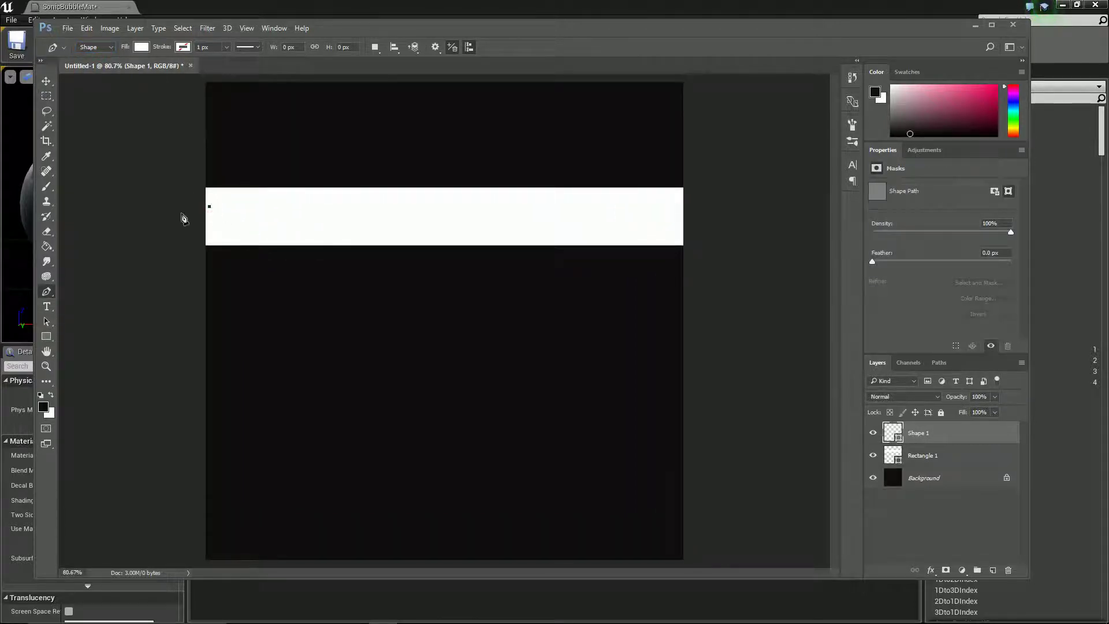
{"action": "key", "text": "ctrl+z"}
{"action": "left_click_drag", "start_coordinate": [189, 205], "coordinate": [196, 202]}
{"action": "left_click", "coordinate": [217, 180]}
{"action": "left_click", "coordinate": [232, 200]}
{"action": "left_click", "coordinate": [248, 180]}
{"action": "left_click", "coordinate": [251, 196]}
{"action": "left_click", "coordinate": [274, 185]}
{"action": "left_click_drag", "start_coordinate": [295, 194], "coordinate": [299, 184]}
{"action": "left_click", "coordinate": [300, 176]}
{"action": "left_click", "coordinate": [311, 190]}
{"action": "left_click", "coordinate": [319, 182]}
{"action": "left_click", "coordinate": [328, 196]}
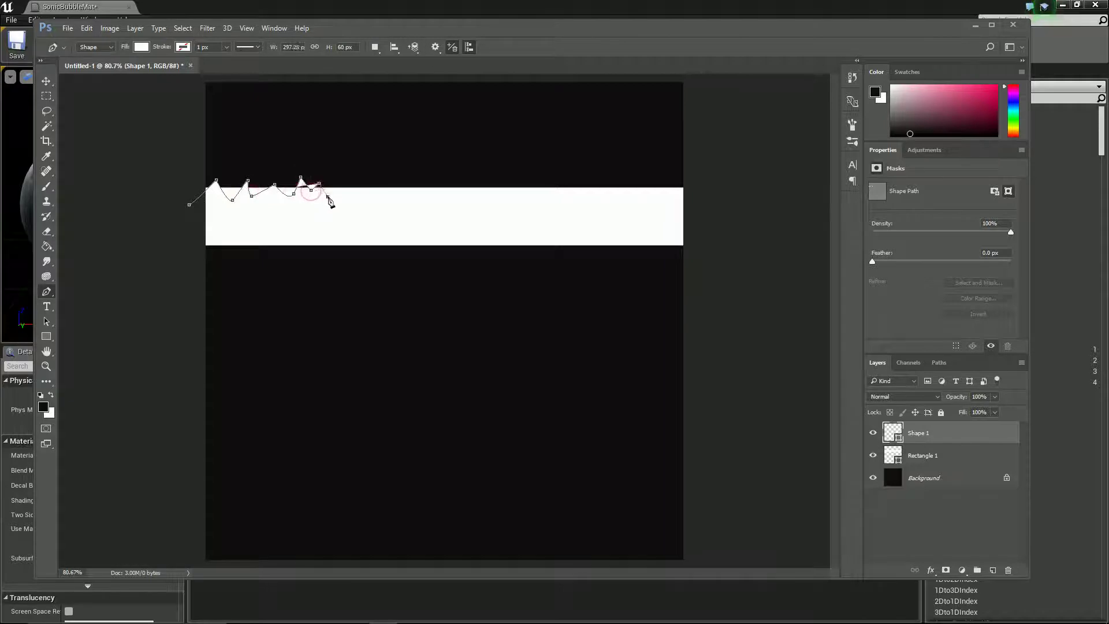
{"action": "left_click", "coordinate": [341, 182]}
{"action": "left_click", "coordinate": [372, 182]}
{"action": "left_click", "coordinate": [371, 200]}
{"action": "left_click", "coordinate": [386, 199]}
{"action": "left_click", "coordinate": [391, 185]}
{"action": "left_click", "coordinate": [418, 203]}
{"action": "left_click", "coordinate": [420, 174]}
{"action": "left_click", "coordinate": [438, 200]}
{"action": "left_click", "coordinate": [457, 182]}
{"action": "left_click", "coordinate": [463, 203]}
{"action": "left_click", "coordinate": [474, 175]}
{"action": "left_click_drag", "start_coordinate": [487, 200], "coordinate": [508, 177]}
{"action": "left_click", "coordinate": [515, 201]}
{"action": "left_click", "coordinate": [528, 182]}
{"action": "left_click", "coordinate": [553, 197]}
{"action": "left_click", "coordinate": [568, 173]}
{"action": "left_click", "coordinate": [593, 181]}
{"action": "left_click", "coordinate": [618, 176]}
{"action": "left_click", "coordinate": [633, 202]}
{"action": "left_click", "coordinate": [658, 197]}
{"action": "left_click", "coordinate": [673, 180]}
{"action": "left_click", "coordinate": [682, 197]}
{"action": "left_click", "coordinate": [692, 207]}
{"action": "left_click", "coordinate": [682, 238]}
{"action": "left_click", "coordinate": [672, 254]}
{"action": "left_click", "coordinate": [669, 241]}
{"action": "left_click", "coordinate": [645, 261]}
{"action": "left_click", "coordinate": [638, 239]}
{"action": "left_click", "coordinate": [606, 260]}
{"action": "left_click", "coordinate": [598, 245]}
{"action": "left_click", "coordinate": [587, 257]}
{"action": "left_click", "coordinate": [574, 243]}
{"action": "left_click", "coordinate": [569, 258]}
{"action": "left_click", "coordinate": [557, 243]}
{"action": "left_click", "coordinate": [551, 257]}
{"action": "left_click", "coordinate": [538, 245]}
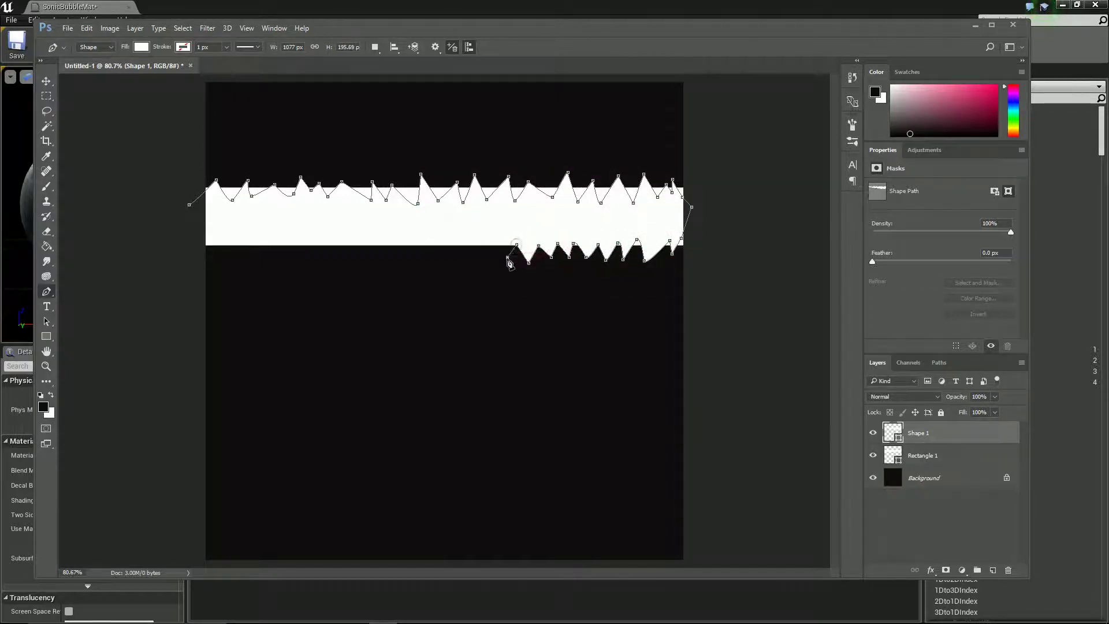
{"action": "left_click", "coordinate": [463, 250]}
{"action": "left_click", "coordinate": [453, 241]}
{"action": "left_click", "coordinate": [446, 254]}
{"action": "left_click", "coordinate": [421, 243]}
{"action": "left_click", "coordinate": [419, 262]}
{"action": "left_click", "coordinate": [400, 256]}
{"action": "left_click", "coordinate": [386, 257]}
{"action": "left_click", "coordinate": [339, 256]}
{"action": "left_click", "coordinate": [322, 261]}
{"action": "left_click", "coordinate": [300, 258]}
{"action": "left_click", "coordinate": [287, 240]}
{"action": "left_click", "coordinate": [275, 243]}
{"action": "left_click", "coordinate": [254, 262]}
{"action": "left_click", "coordinate": [241, 237]}
{"action": "left_click", "coordinate": [221, 256]}
{"action": "left_click", "coordinate": [208, 234]}
{"action": "left_click", "coordinate": [190, 223]}
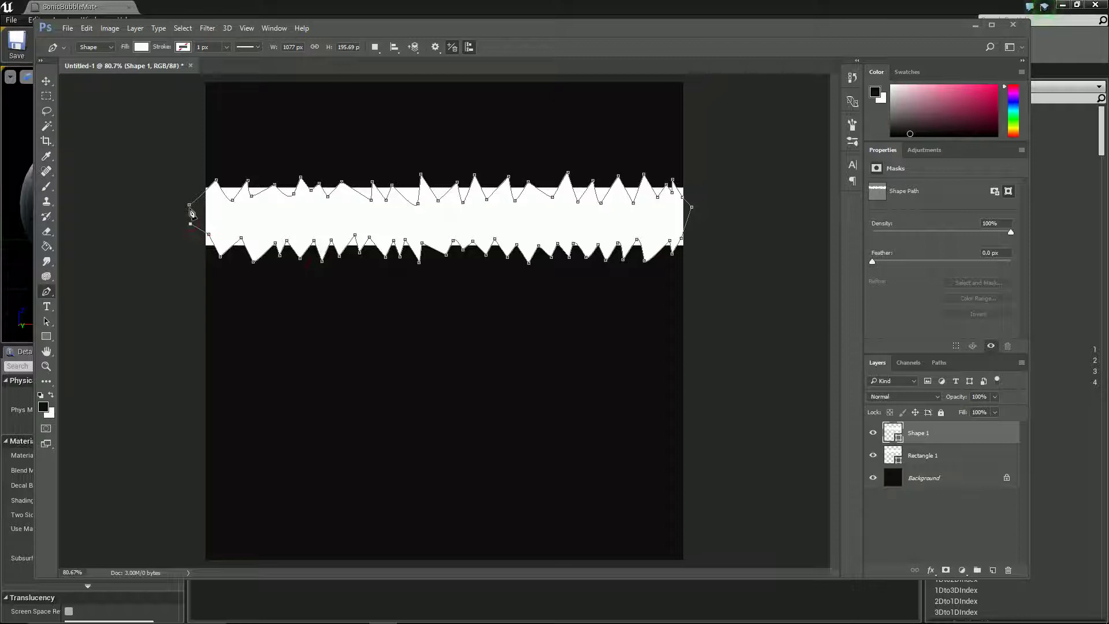
{"action": "left_click", "coordinate": [190, 206]}
Step: Hide the black Background layer and save the image as sonicMattext
{"action": "left_click", "coordinate": [919, 480]}
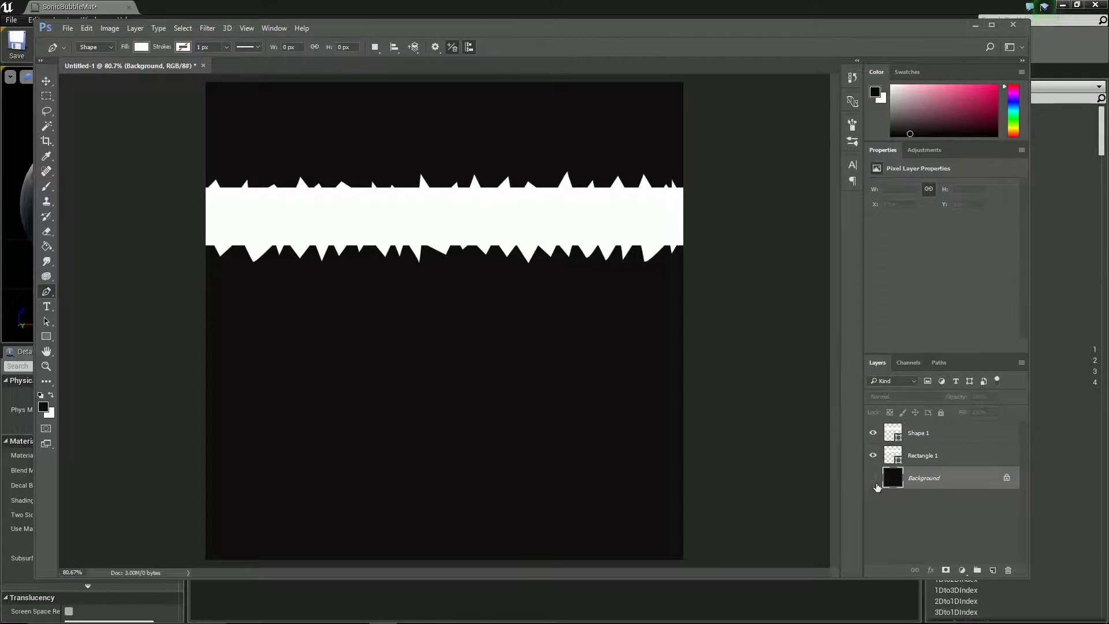
{"action": "left_click", "coordinate": [874, 480]}
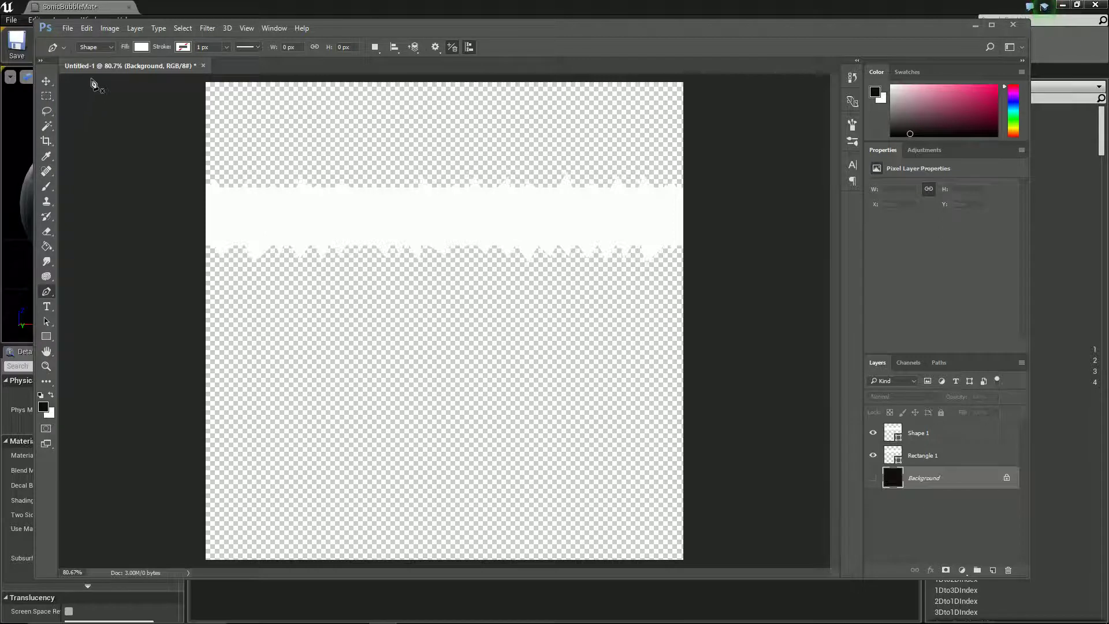
{"action": "left_click", "coordinate": [67, 28]}
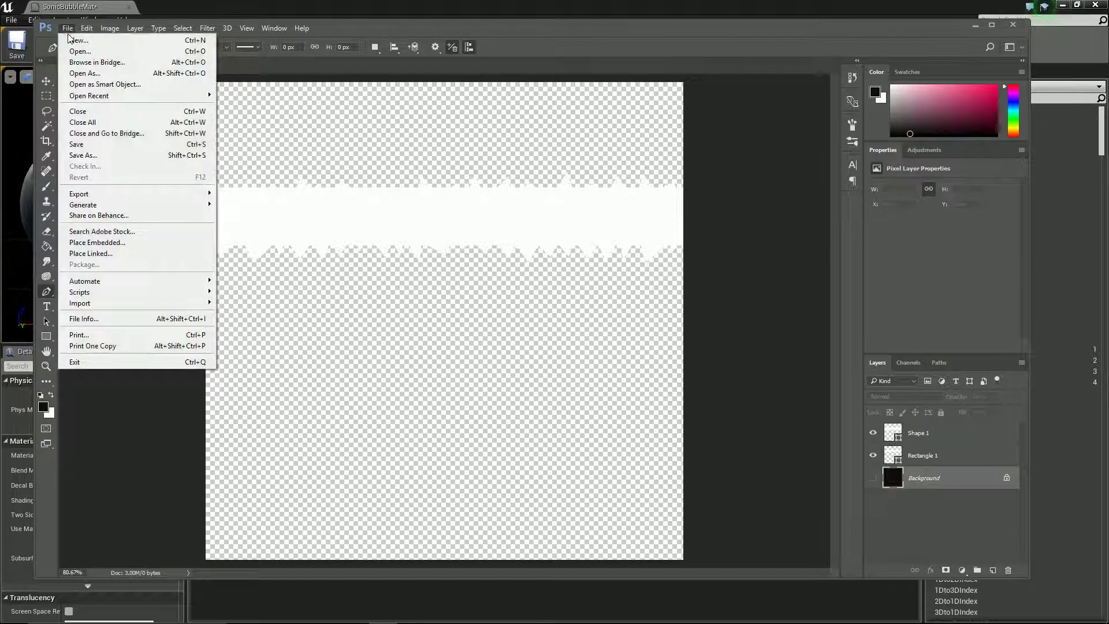
{"action": "left_click", "coordinate": [125, 155]}
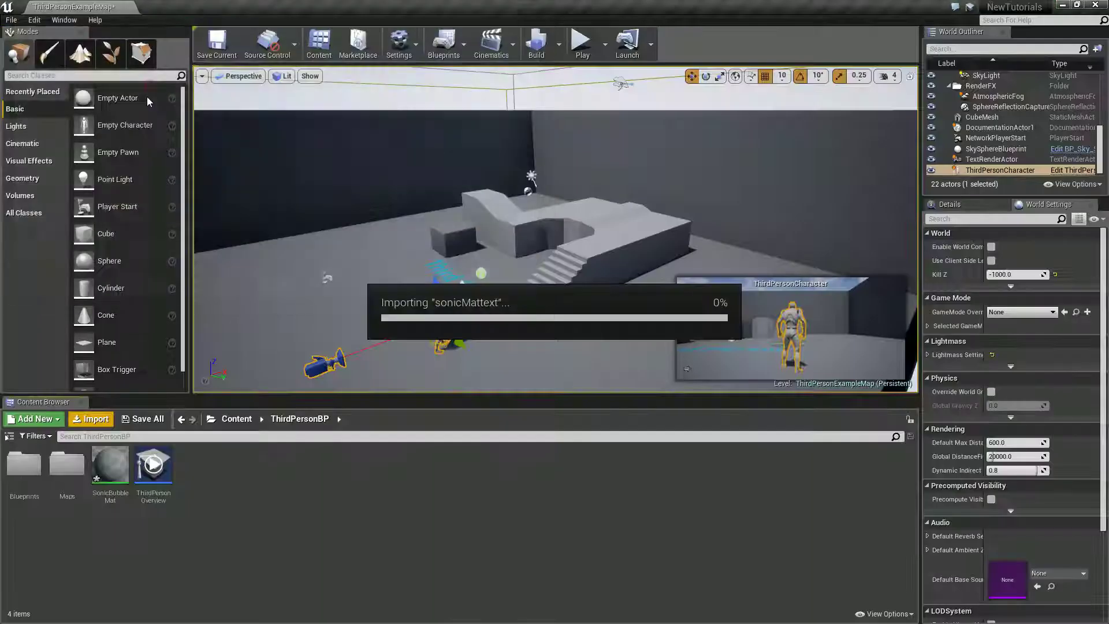
Step: Switch to Unreal Editor and import the sonicMattext image into the ThirdPersonBP folder
{"action": "left_click", "coordinate": [317, 495]}
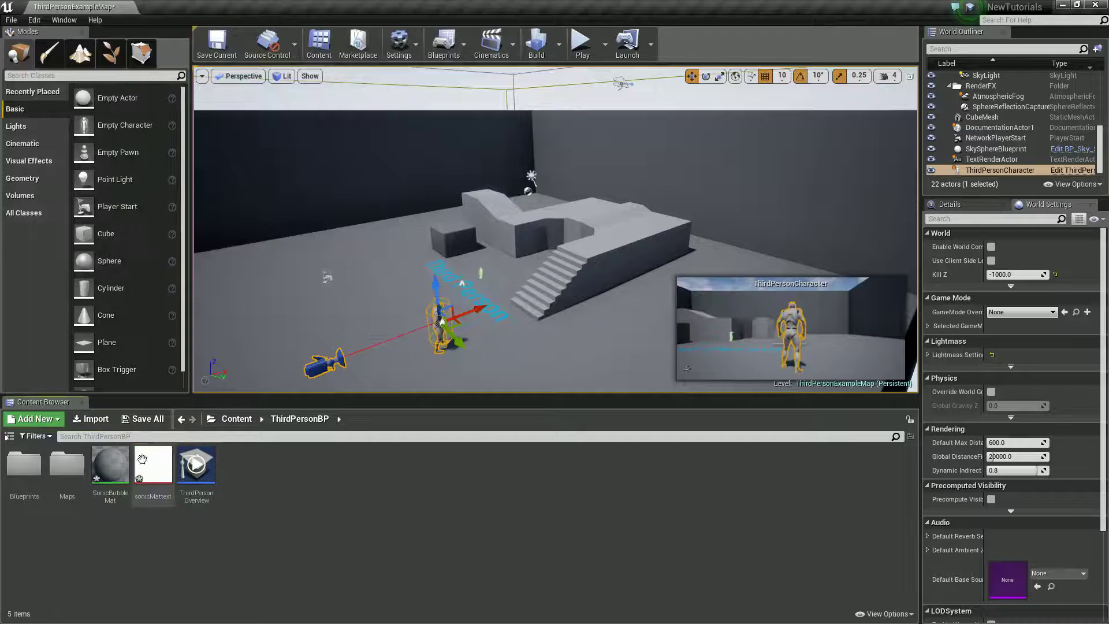
Step: Inspect the imported sonicMattext texture, close it, and add it to the SonicBubbleMat graph as a Texture Sample
{"action": "left_click", "coordinate": [153, 479]}
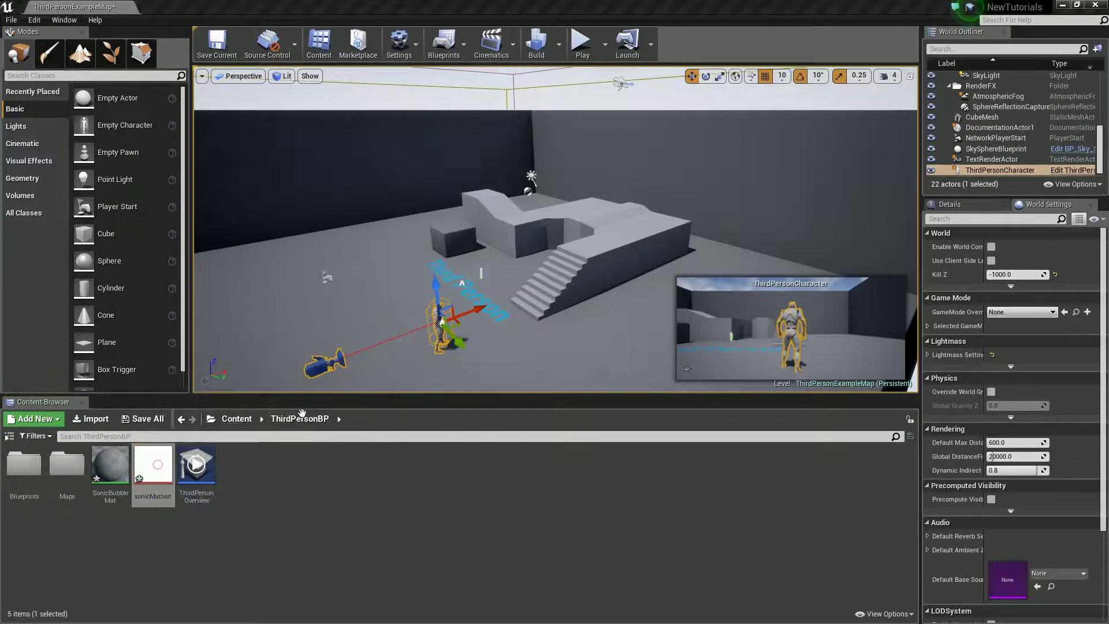
{"action": "double_click", "coordinate": [153, 465]}
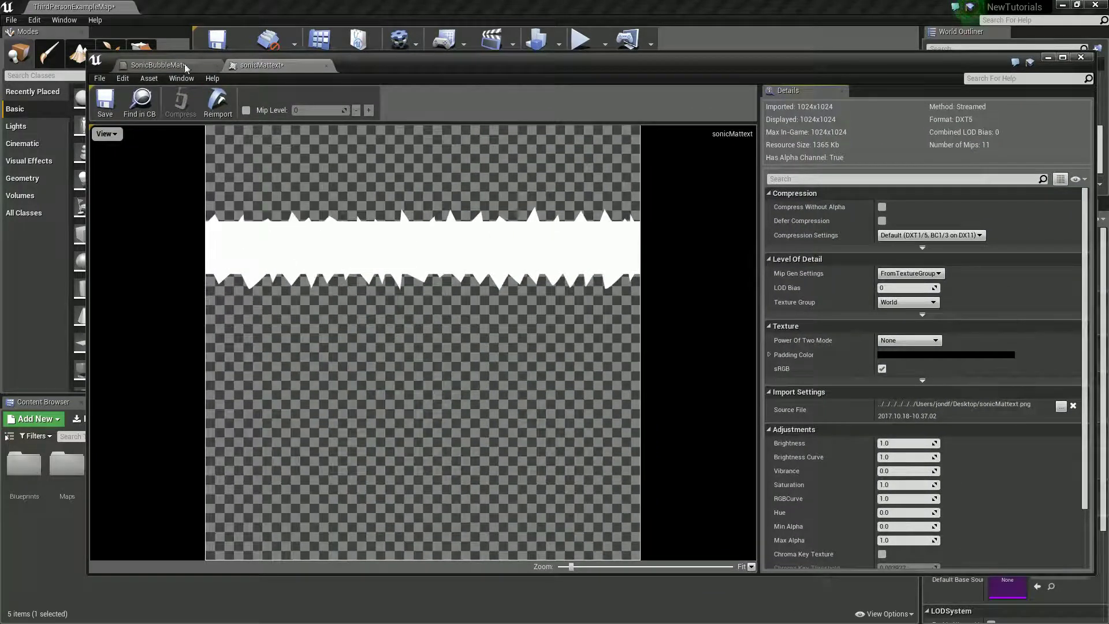
{"action": "left_click", "coordinate": [327, 67]}
{"action": "left_click_drag", "start_coordinate": [373, 67], "coordinate": [547, 80]}
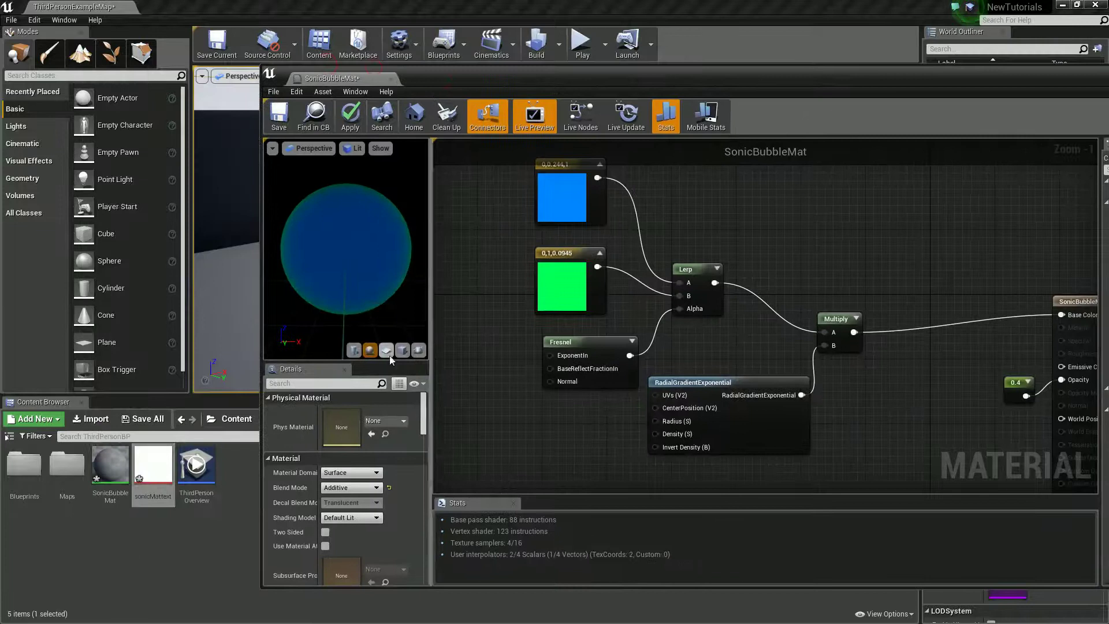
{"action": "left_click_drag", "start_coordinate": [137, 479], "coordinate": [901, 454]}
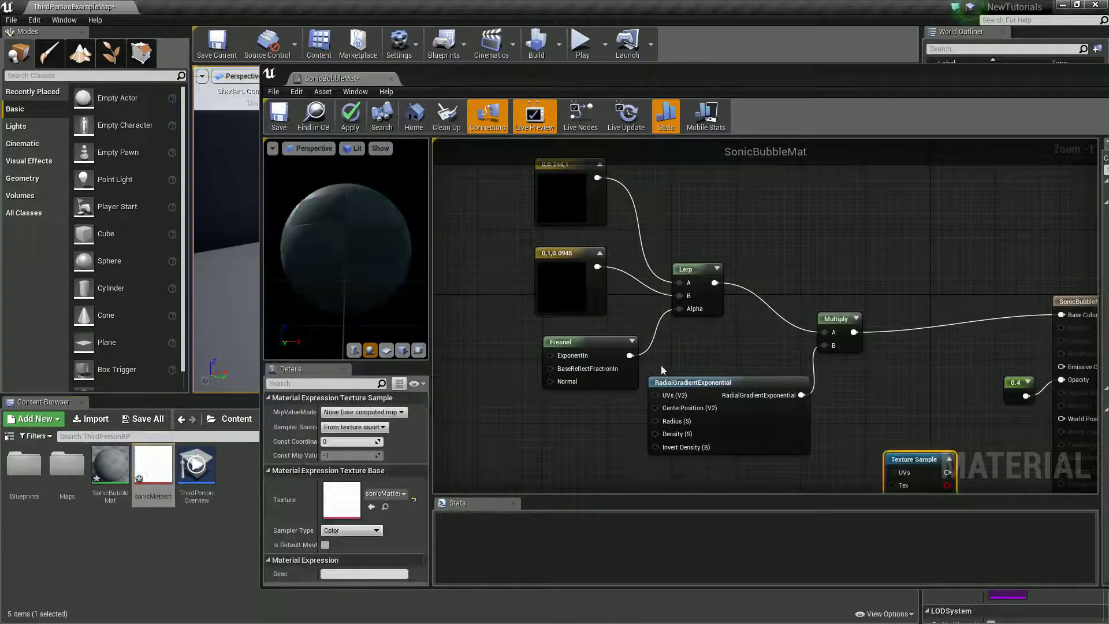
Step: Move the colour, Lerp, Fresnel, RadialGradientExponential and Multiply nodes up together to free space beneath them
{"action": "right_click_drag", "start_coordinate": [600, 432], "coordinate": [553, 357]}
{"action": "scroll", "coordinate": [569, 378], "scroll_direction": "down", "scroll_amount": 1}
{"action": "left_click_drag", "start_coordinate": [548, 435], "coordinate": [789, 201]}
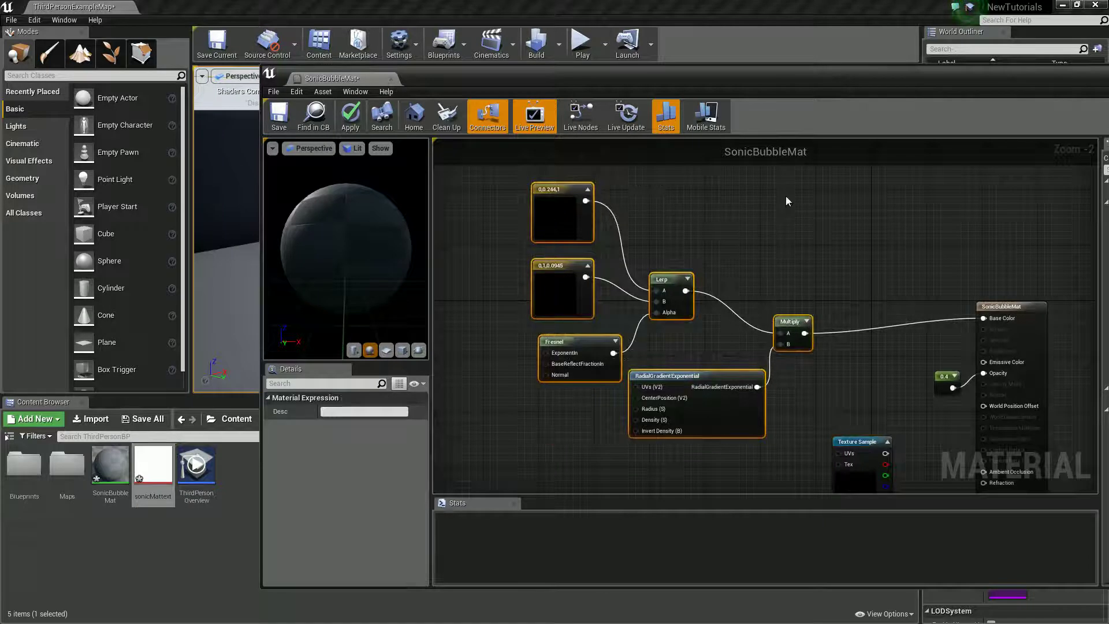
{"action": "left_click_drag", "start_coordinate": [792, 316], "coordinate": [792, 268]}
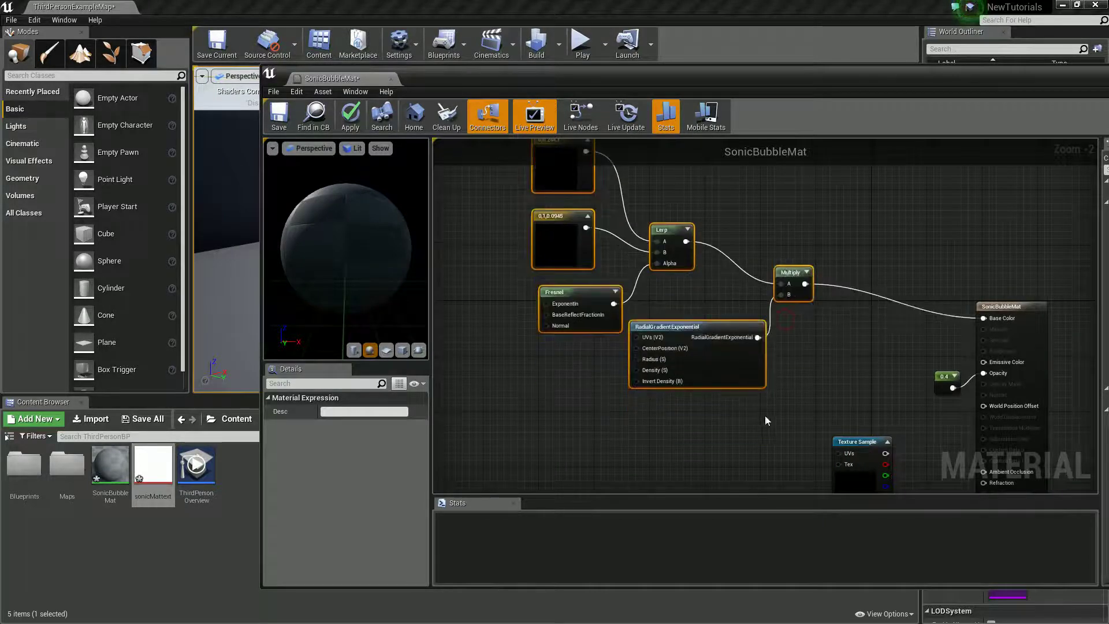
{"action": "right_click_drag", "start_coordinate": [903, 366], "coordinate": [839, 307]}
{"action": "scroll", "coordinate": [657, 326], "scroll_direction": "up", "scroll_amount": 1}
{"action": "right_click_drag", "start_coordinate": [690, 361], "coordinate": [547, 332]}
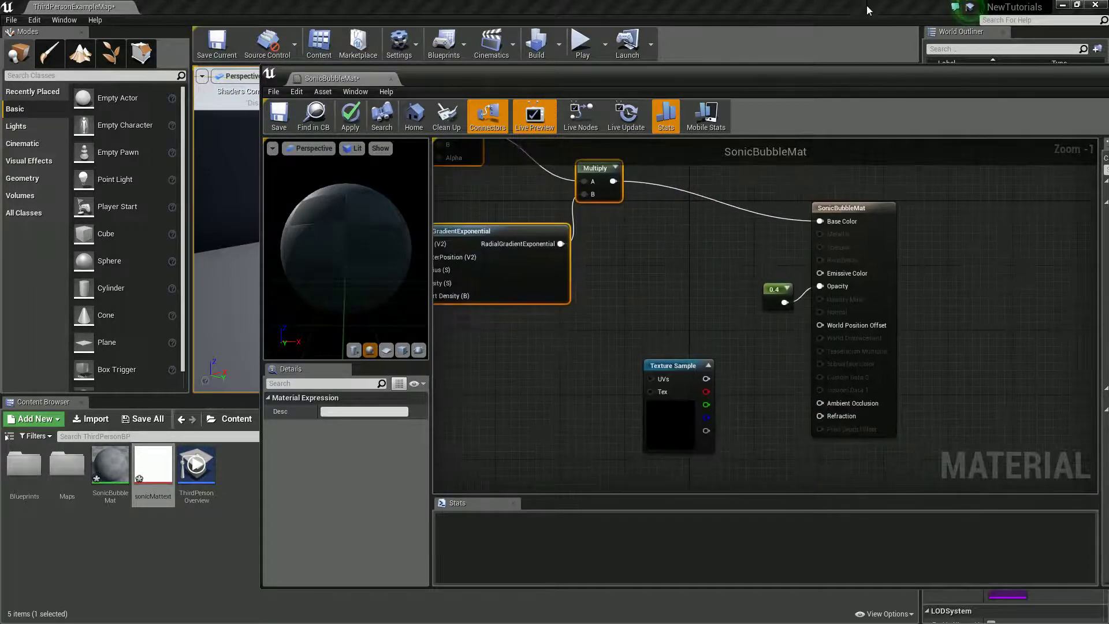
Step: Maximize the material editor and place the Texture Sample node below the RadialGradientExponential node
{"action": "double_click", "coordinate": [737, 82]}
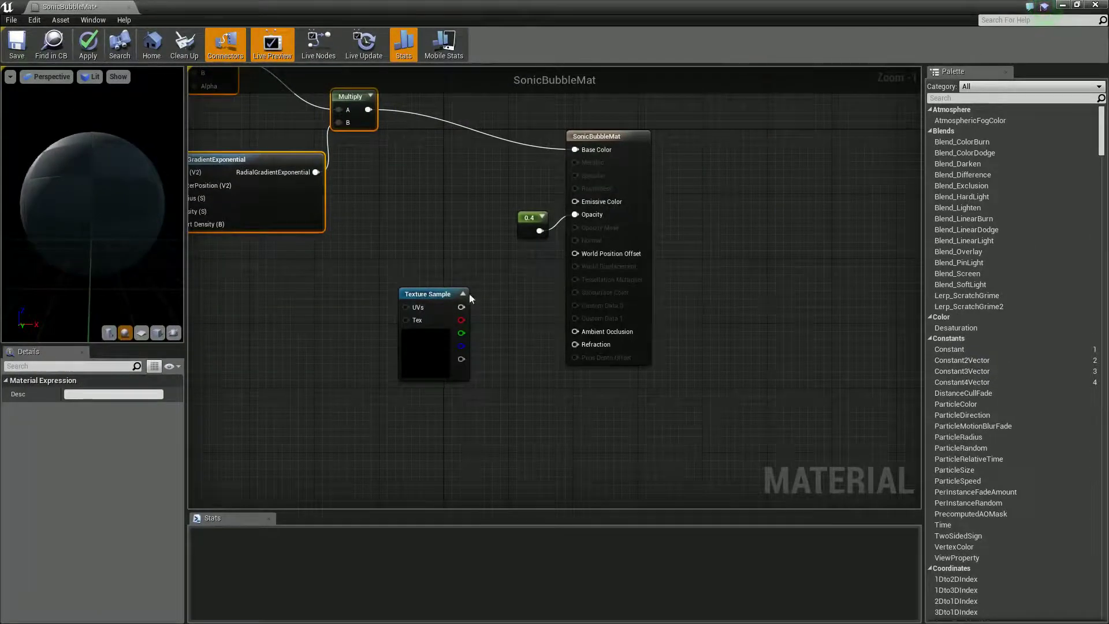
{"action": "right_click_drag", "start_coordinate": [469, 298], "coordinate": [528, 311]}
{"action": "left_click_drag", "start_coordinate": [480, 317], "coordinate": [353, 325]}
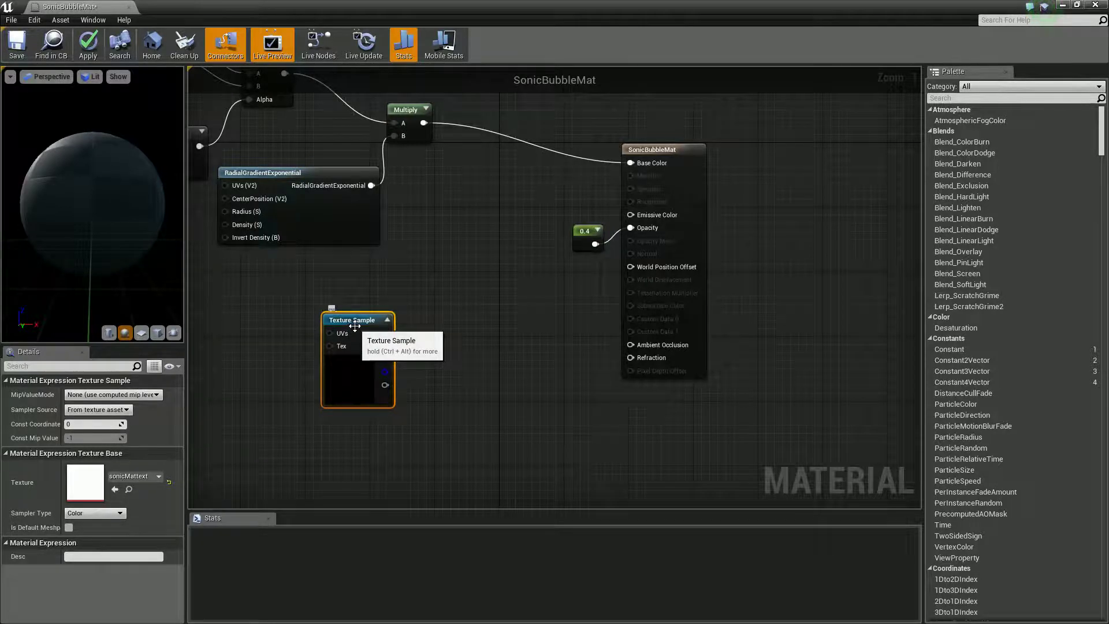
{"action": "right_click_drag", "start_coordinate": [428, 336], "coordinate": [448, 337]}
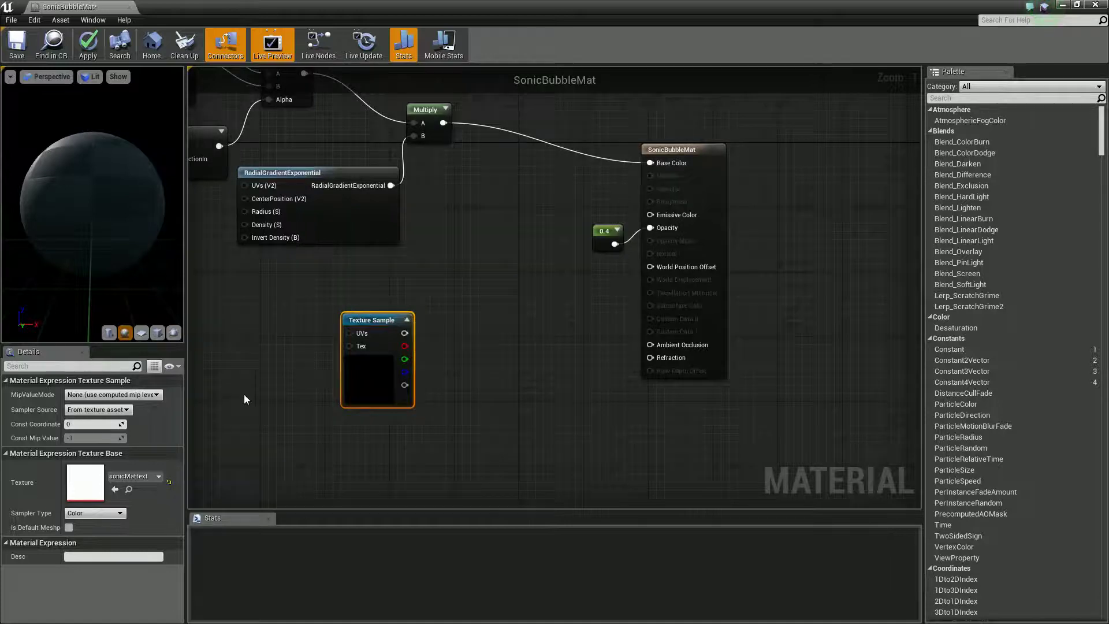
Step: Add a Panner node beside the Texture Sample and connect its output to the sample's UVs input
{"action": "right_click_drag", "start_coordinate": [250, 401], "coordinate": [312, 420]}
{"action": "right_click", "coordinate": [312, 392]}
{"action": "type", "text": "pann"}
{"action": "key", "text": "Return"}
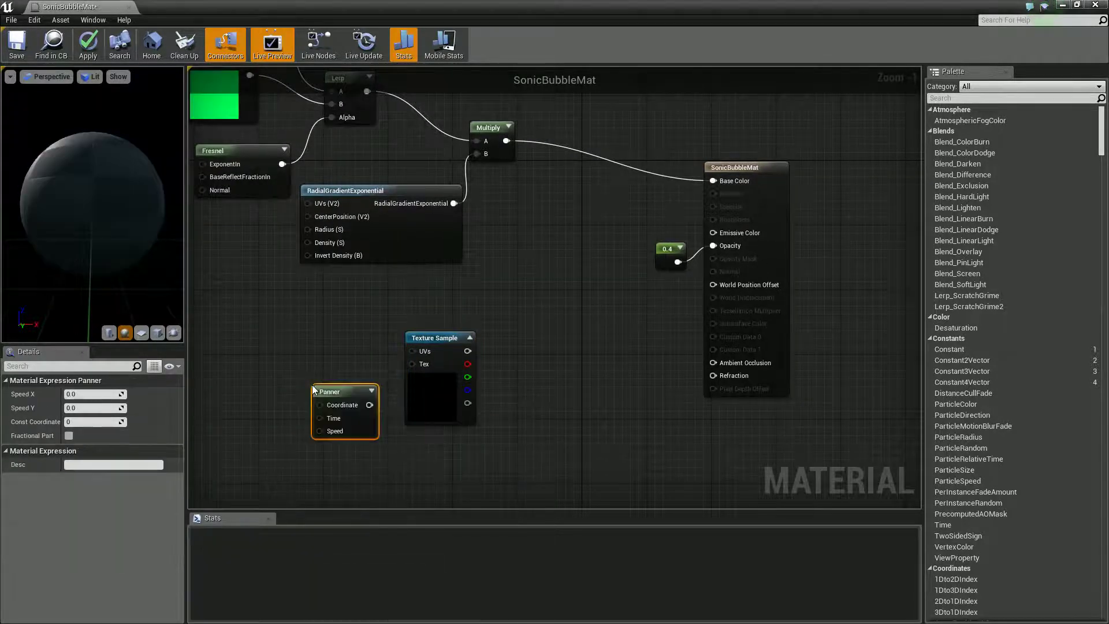
{"action": "left_click_drag", "start_coordinate": [344, 393], "coordinate": [419, 346]}
{"action": "left_click", "coordinate": [348, 380]}
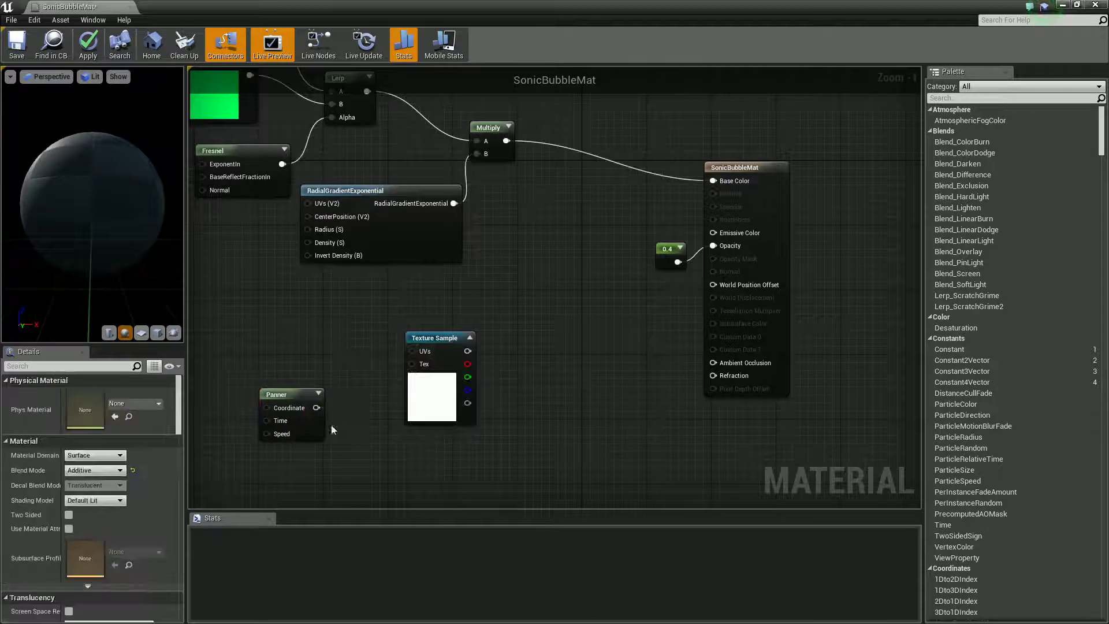
{"action": "left_click_drag", "start_coordinate": [426, 352], "coordinate": [422, 349]}
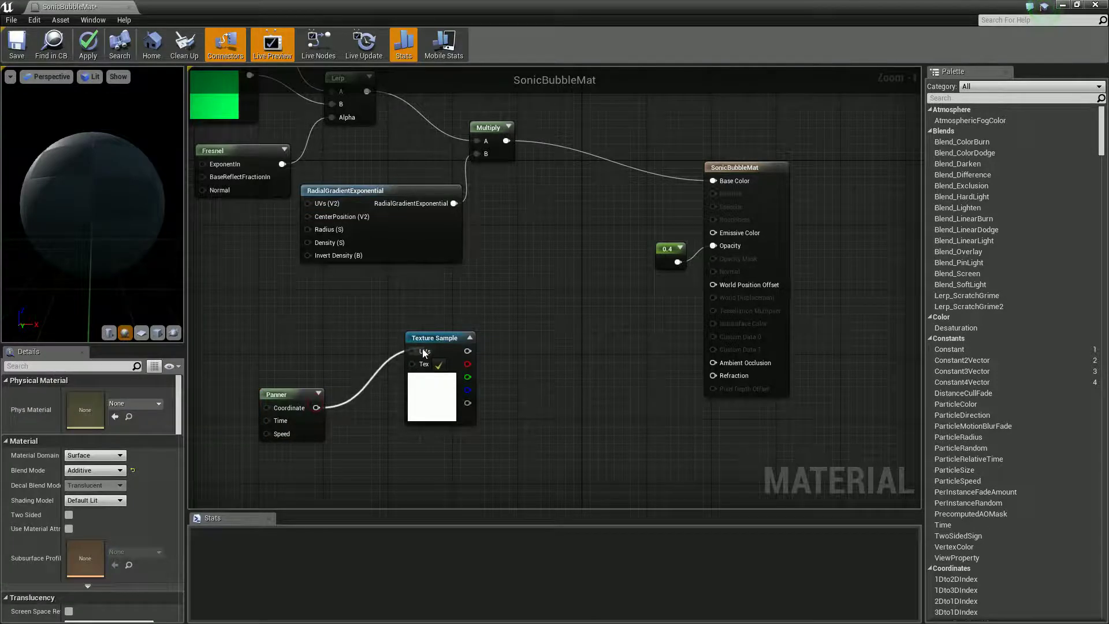
Step: Set the Panner's Speed Y to -0.7
{"action": "left_click", "coordinate": [278, 395]}
{"action": "left_click", "coordinate": [87, 408]}
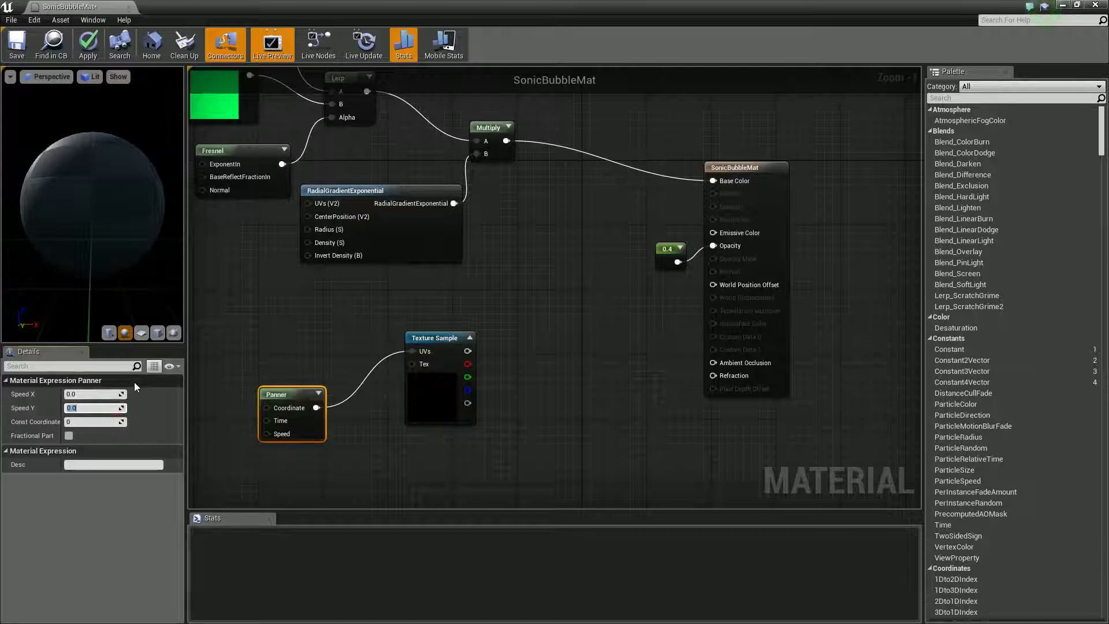
{"action": "type", "text": "-0.7"}
{"action": "key", "text": "Return"}
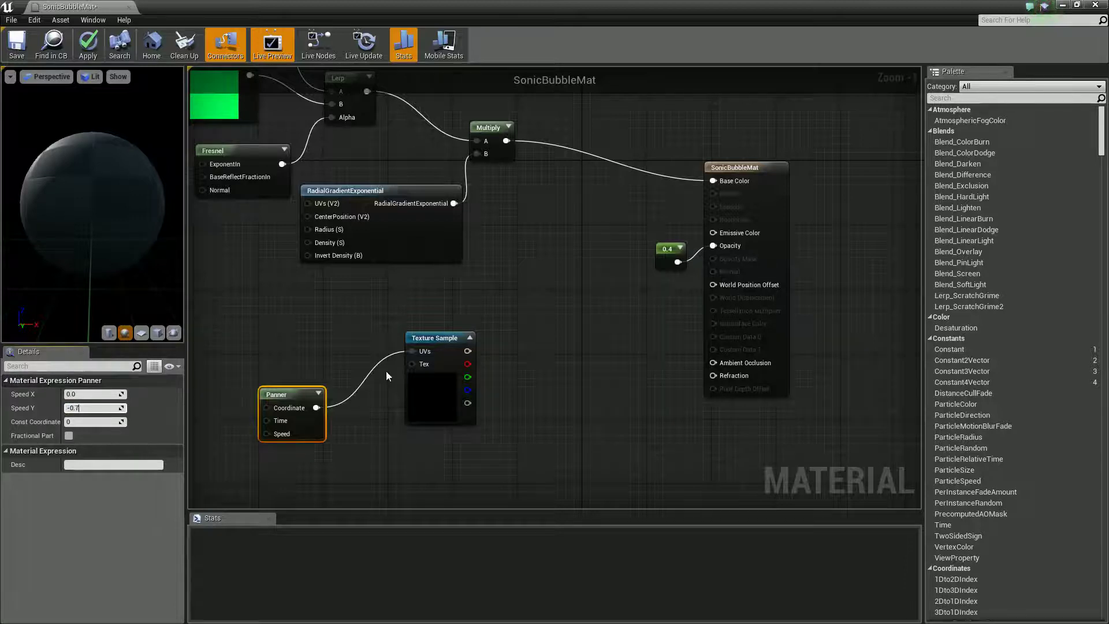
{"action": "left_click", "coordinate": [330, 345]}
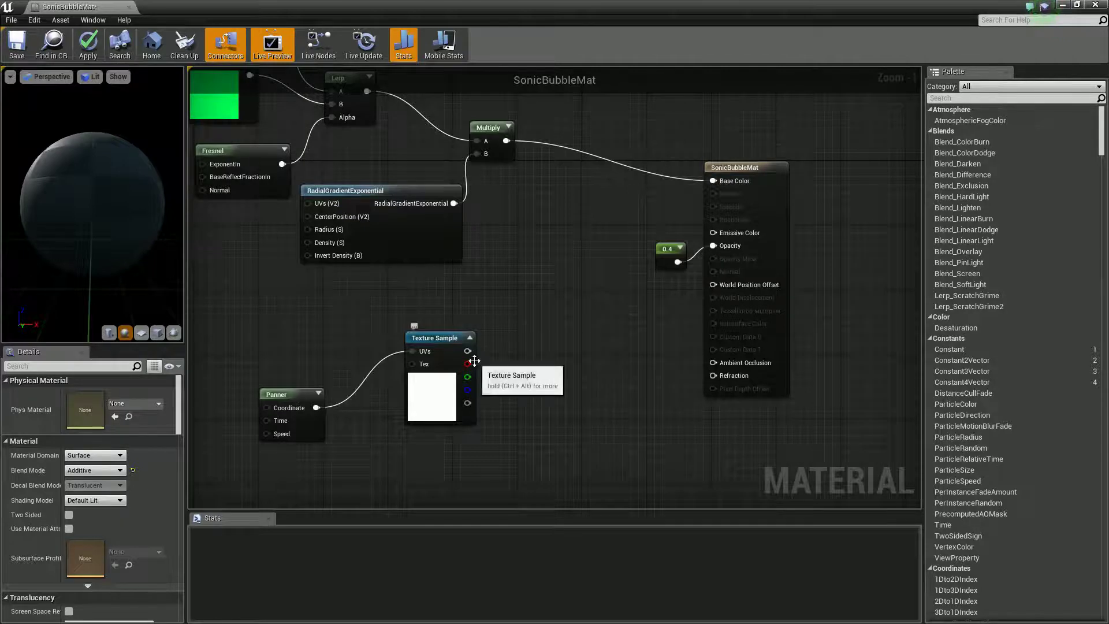
Step: Move the Panner and Texture Sample down, then add a Multiply node with the sample's RGB output feeding input B
{"action": "left_click_drag", "start_coordinate": [516, 450], "coordinate": [250, 318]}
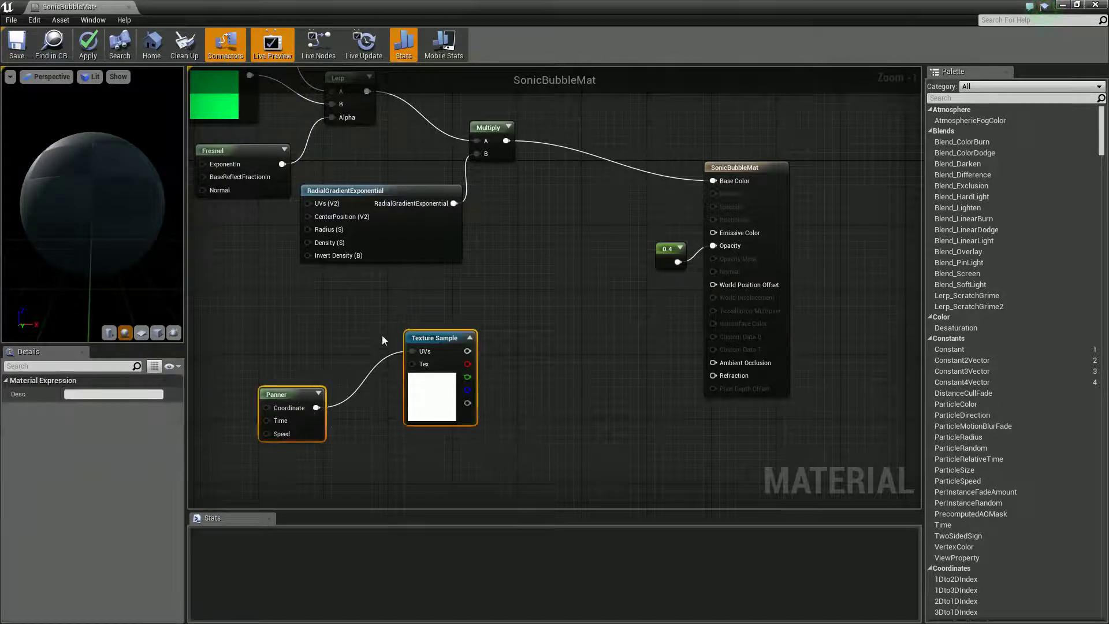
{"action": "left_click_drag", "start_coordinate": [469, 345], "coordinate": [460, 370]}
{"action": "left_click", "coordinate": [484, 381]}
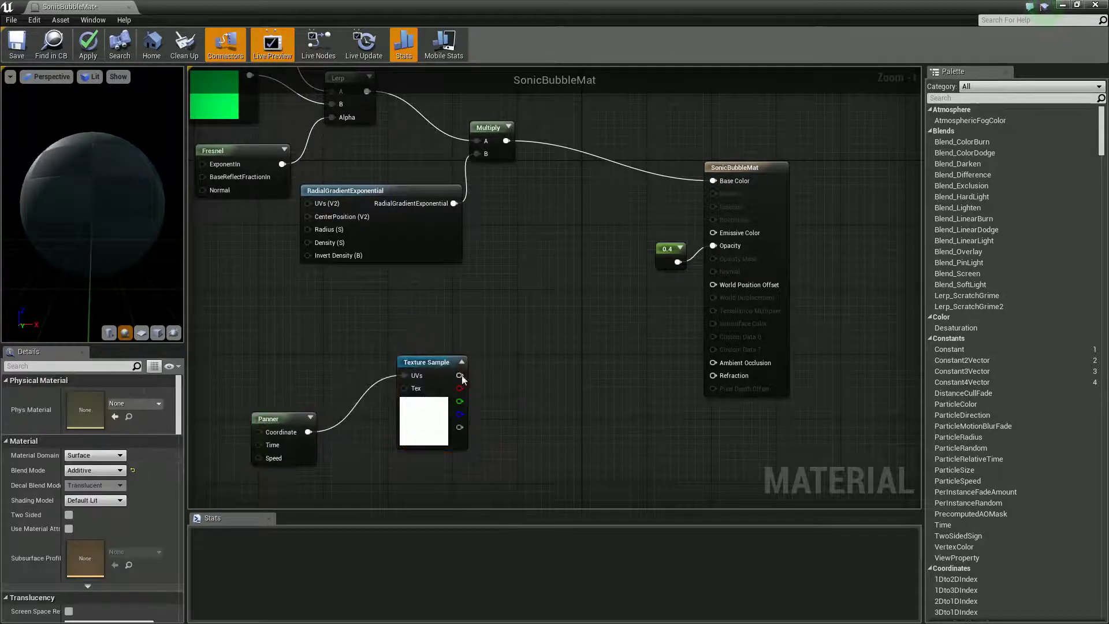
{"action": "right_click", "coordinate": [452, 361]}
{"action": "left_click", "coordinate": [511, 331]}
{"action": "left_click", "coordinate": [519, 328]}
{"action": "left_click", "coordinate": [519, 331]}
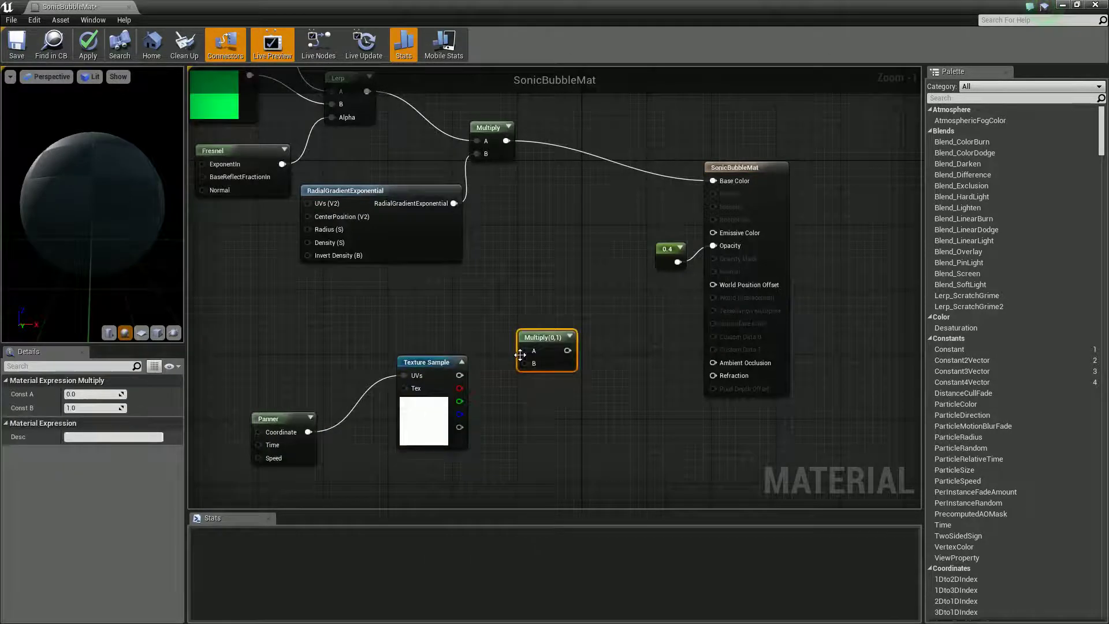
{"action": "left_click_drag", "start_coordinate": [524, 351], "coordinate": [460, 375]}
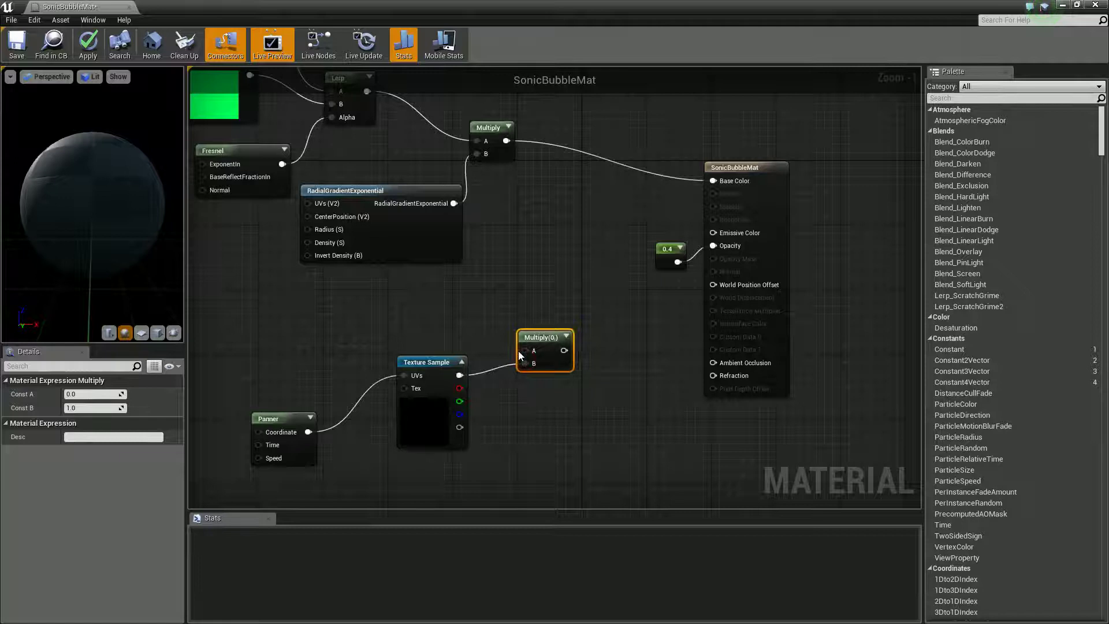
Step: Preview the new Multiply and the Texture Sample on a cube, then feed the sample's alpha output into Multiply's B input
{"action": "right_click", "coordinate": [544, 341]}
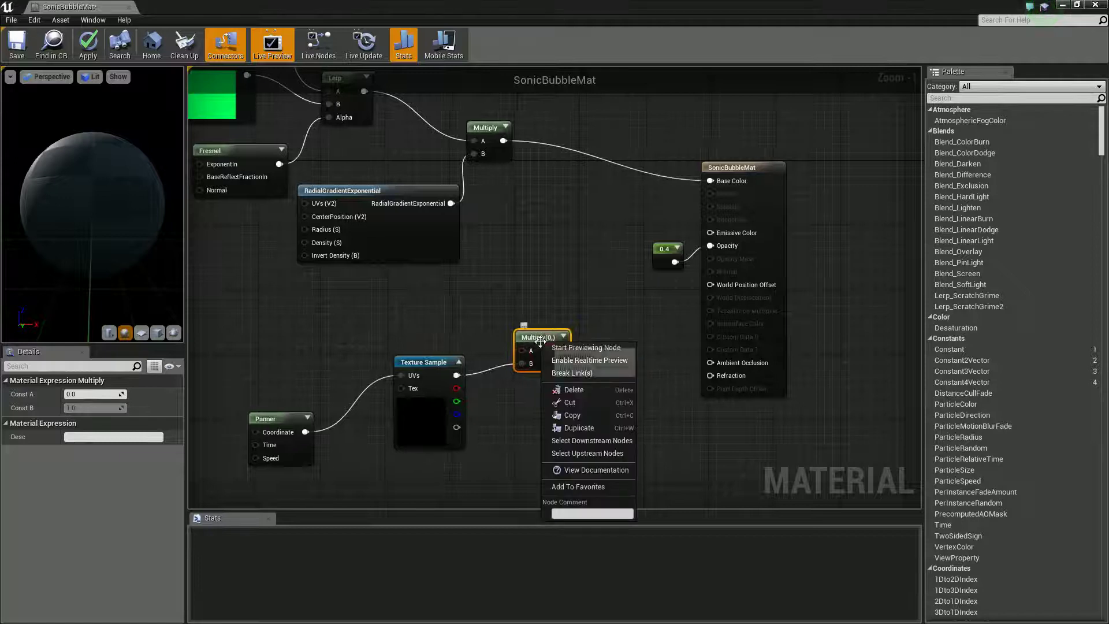
{"action": "left_click", "coordinate": [574, 348]}
{"action": "left_click_drag", "start_coordinate": [538, 337], "coordinate": [555, 297]}
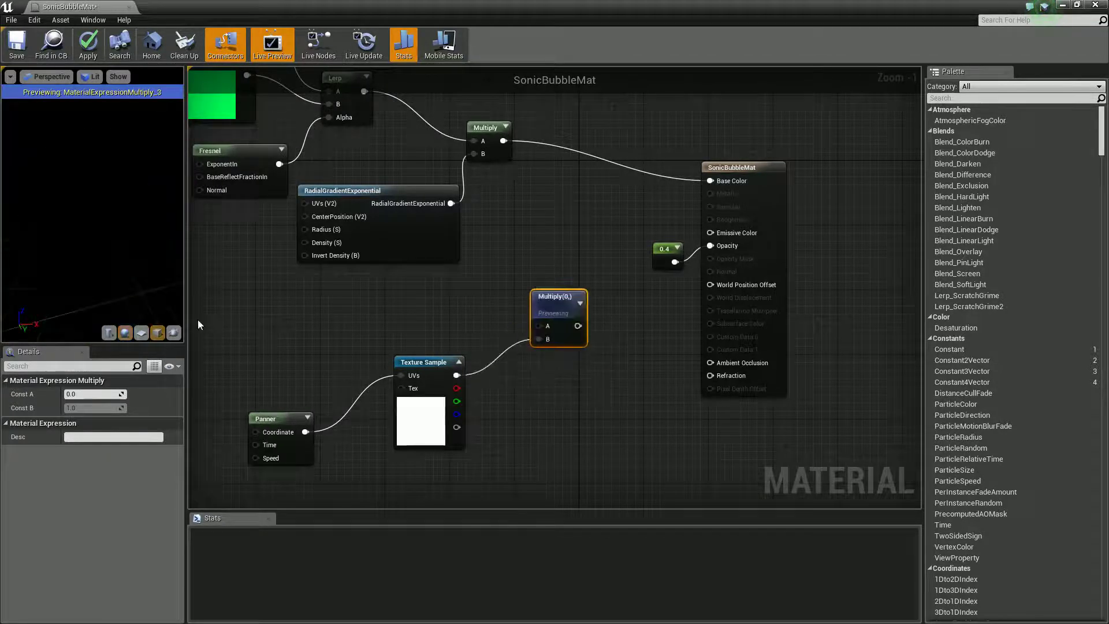
{"action": "right_click", "coordinate": [445, 379]}
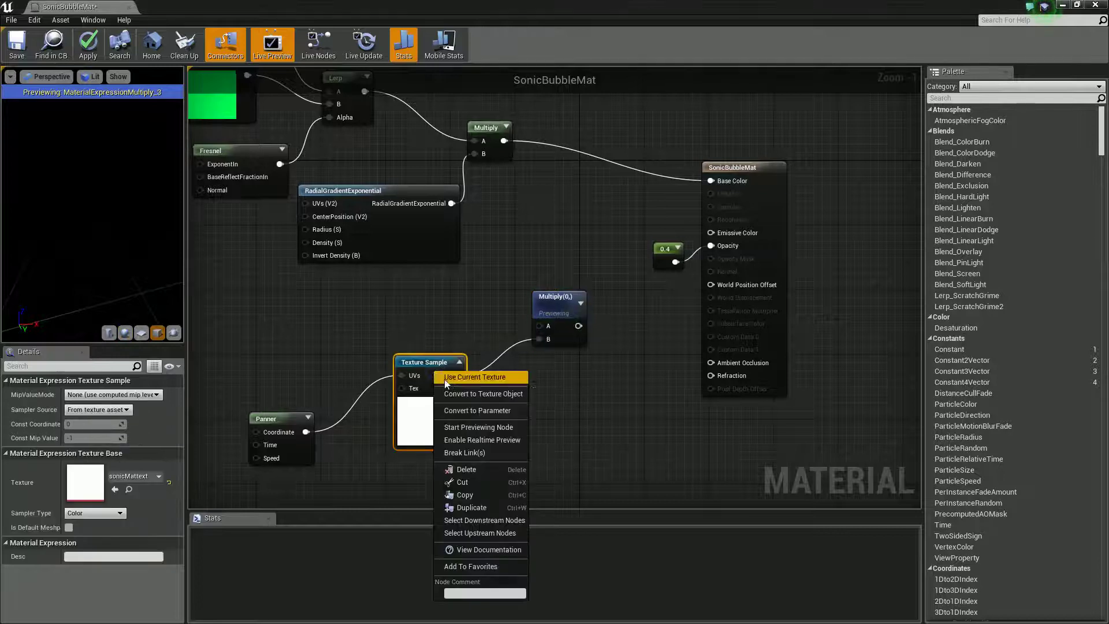
{"action": "left_click", "coordinate": [464, 427]}
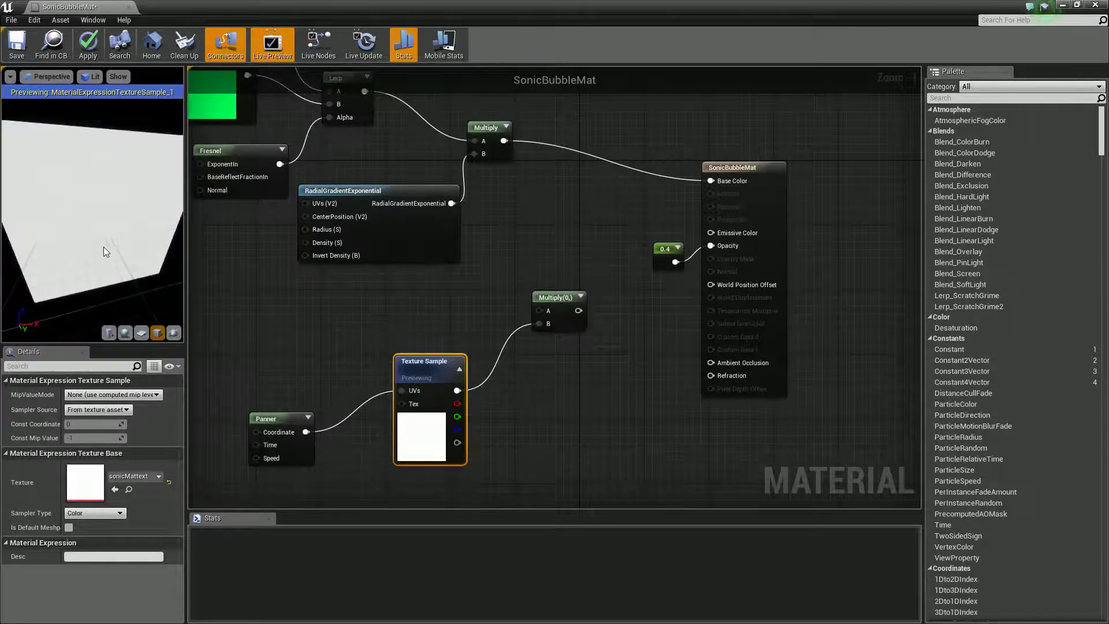
{"action": "left_click_drag", "start_coordinate": [457, 443], "coordinate": [542, 324]}
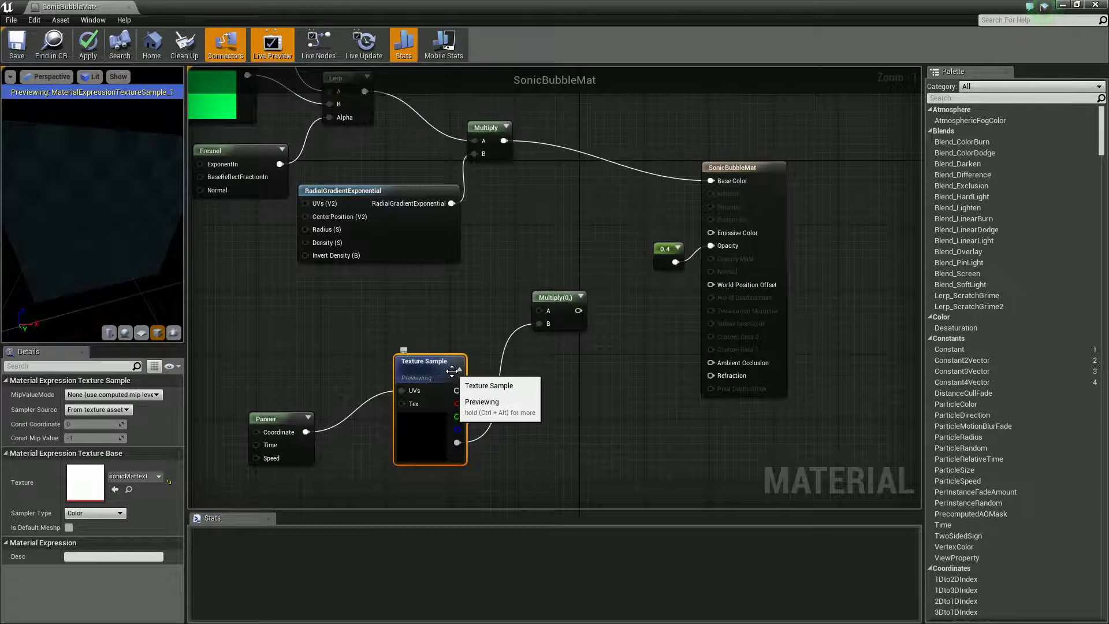
Step: Add a LinearGradient node above the Texture Sample
{"action": "right_click", "coordinate": [397, 308]}
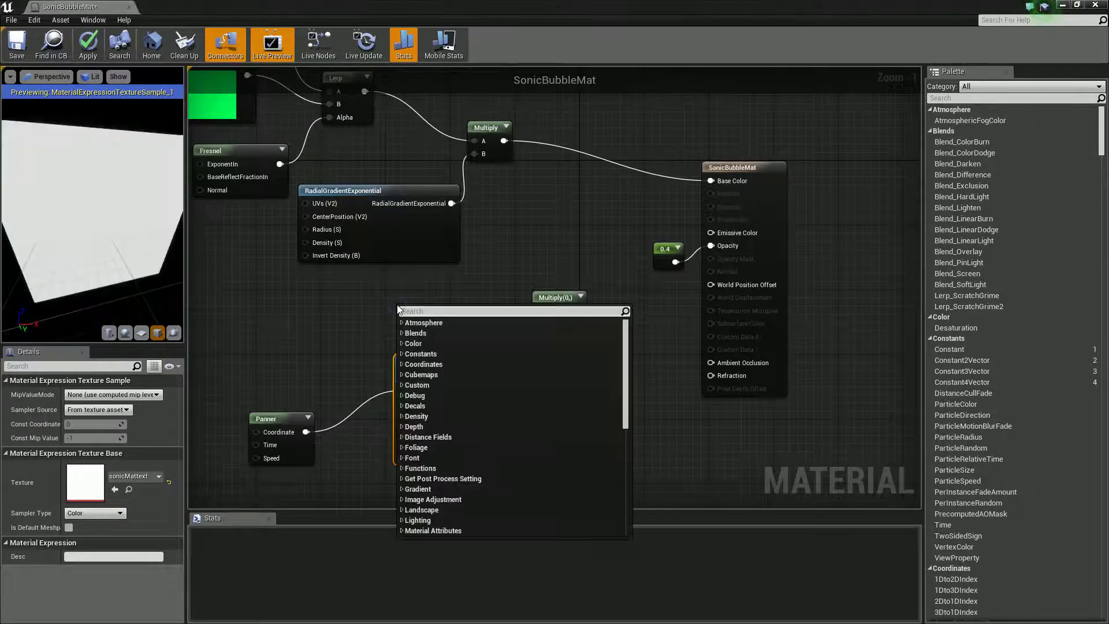
{"action": "type", "text": "line"}
{"action": "key", "text": "Up"}
{"action": "key", "text": "Up"}
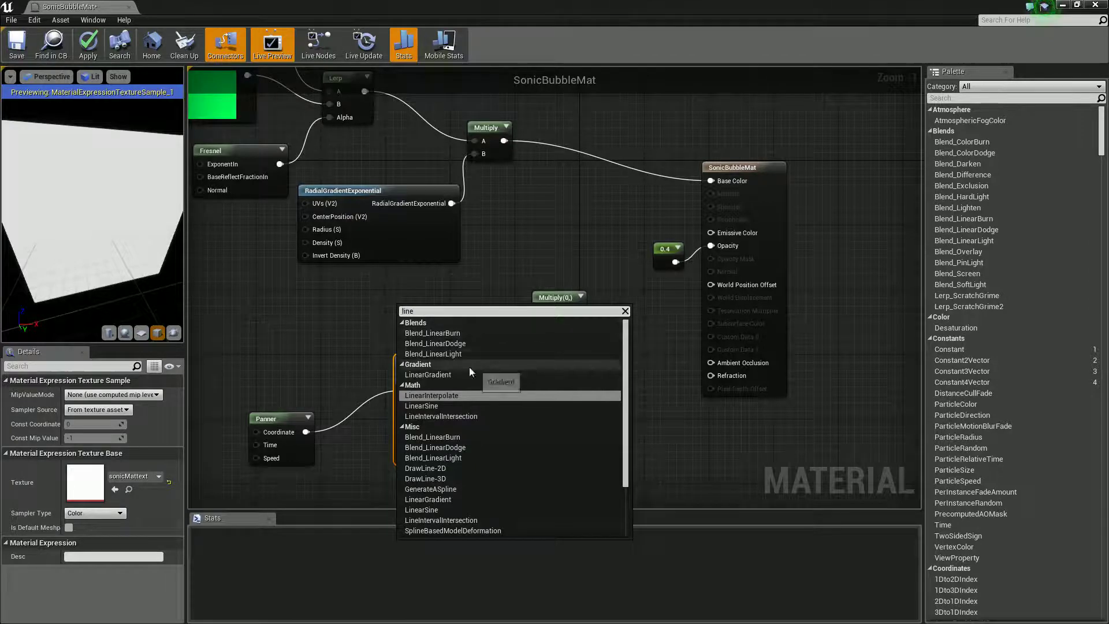
{"action": "left_click", "coordinate": [441, 374]}
{"action": "left_click_drag", "start_coordinate": [479, 329], "coordinate": [395, 324]}
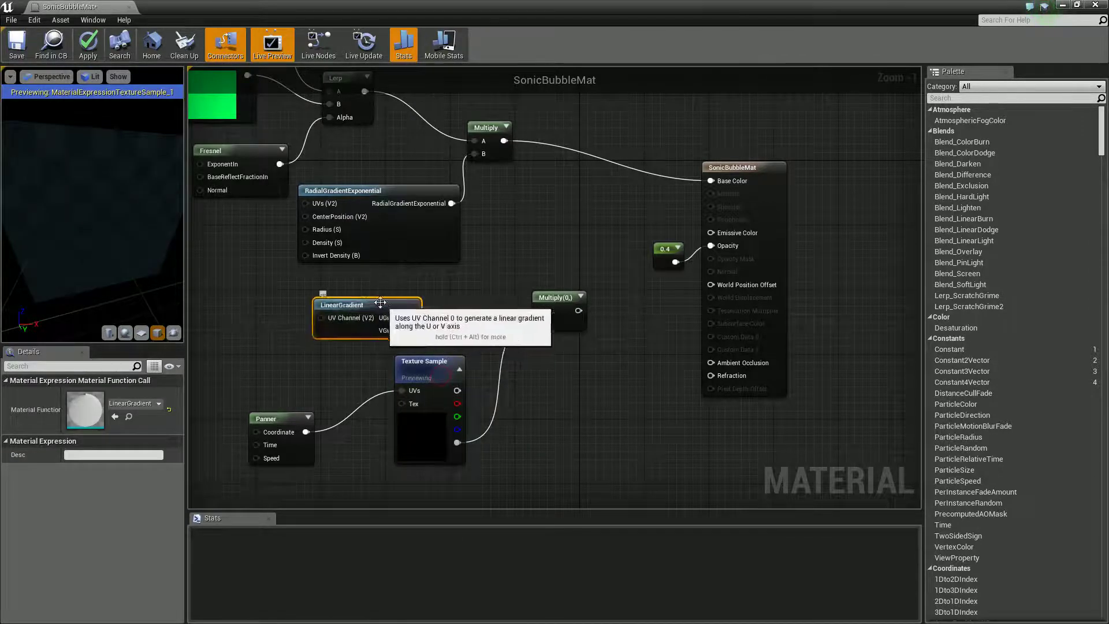
Step: Connect the LinearGradient's UGradient output to the lower Multiply's A input and preview that Multiply on a sphere
{"action": "right_click", "coordinate": [553, 303]}
{"action": "left_click", "coordinate": [574, 305]}
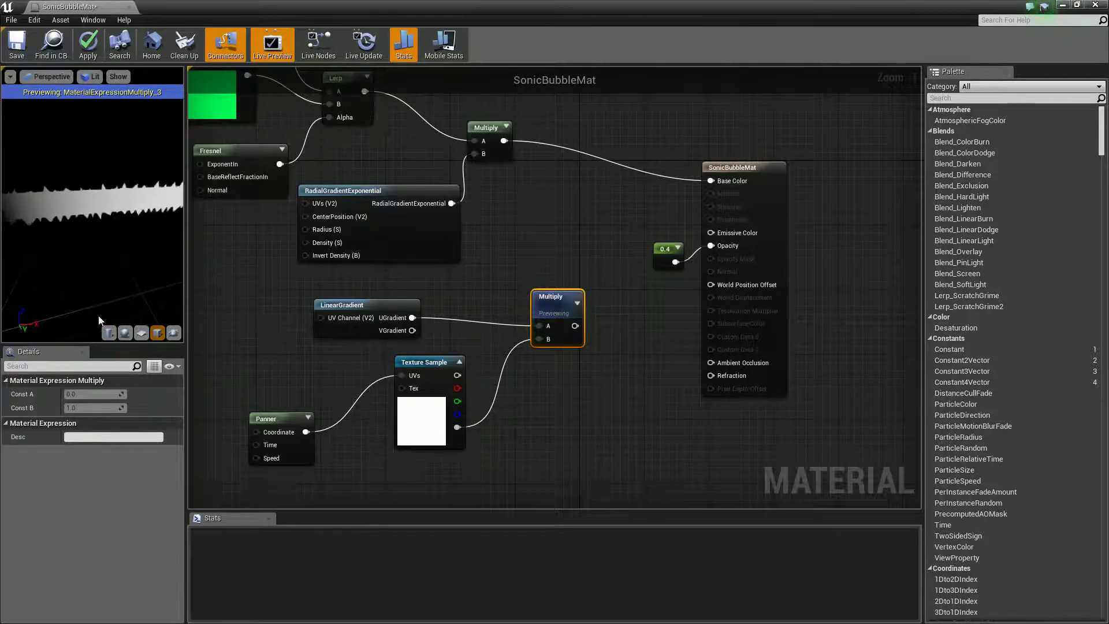
{"action": "left_click", "coordinate": [125, 333]}
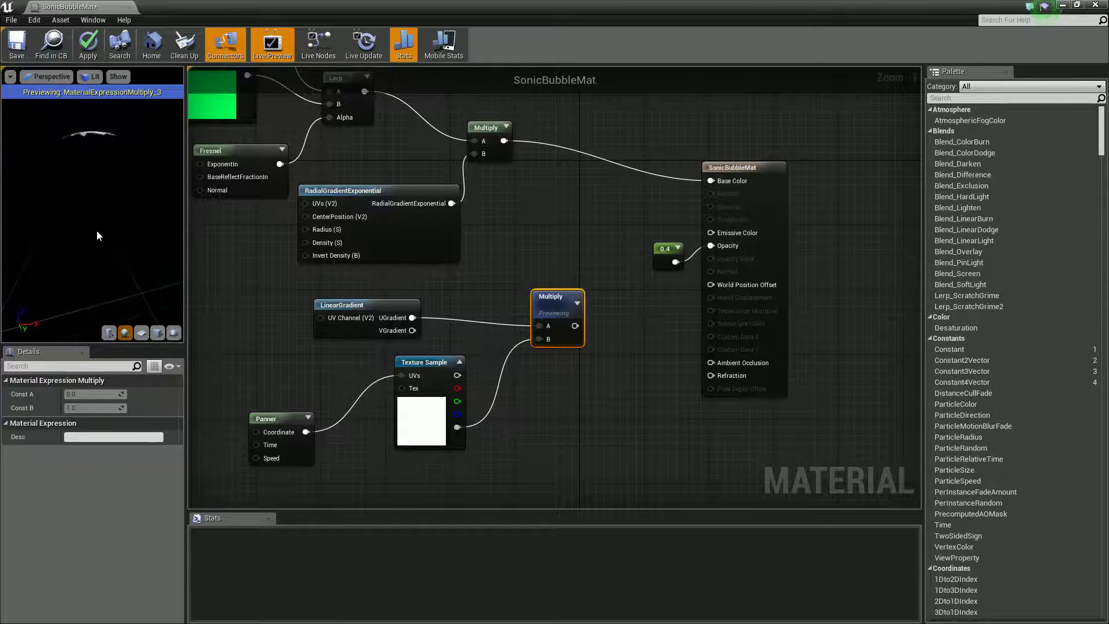
Step: Add a Constant node with value 0.2 and connect it to the LinearGradient's UV Channel input
{"action": "left_click", "coordinate": [272, 325]}
{"action": "left_click", "coordinate": [268, 327]}
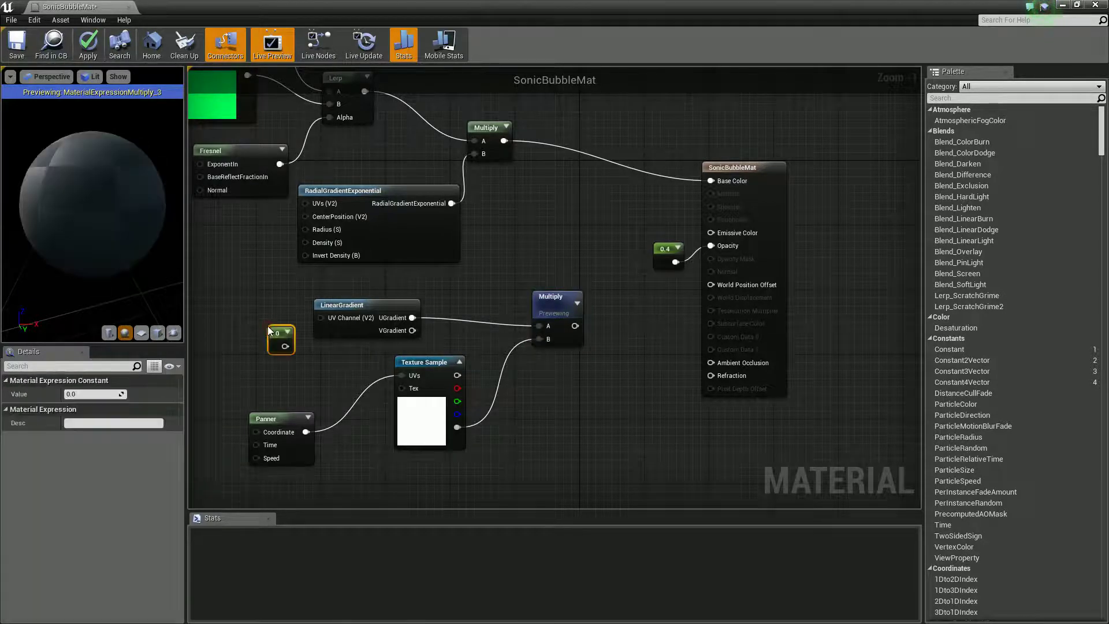
{"action": "left_click_drag", "start_coordinate": [307, 331], "coordinate": [332, 320]}
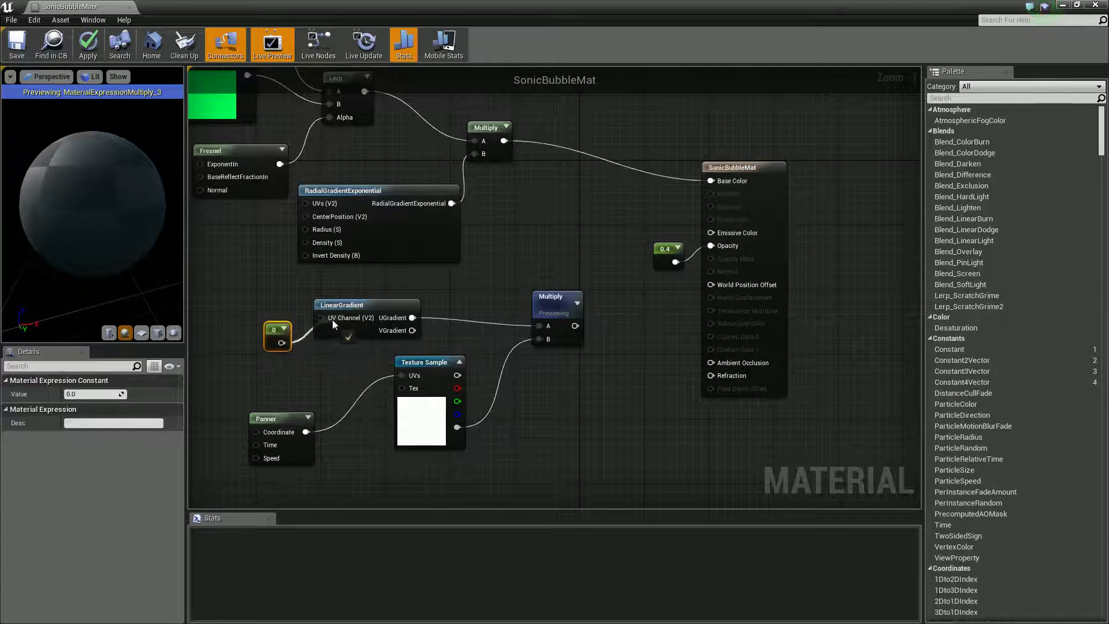
{"action": "left_click", "coordinate": [124, 390]}
{"action": "type", "text": "0.2"}
{"action": "key", "text": "Return"}
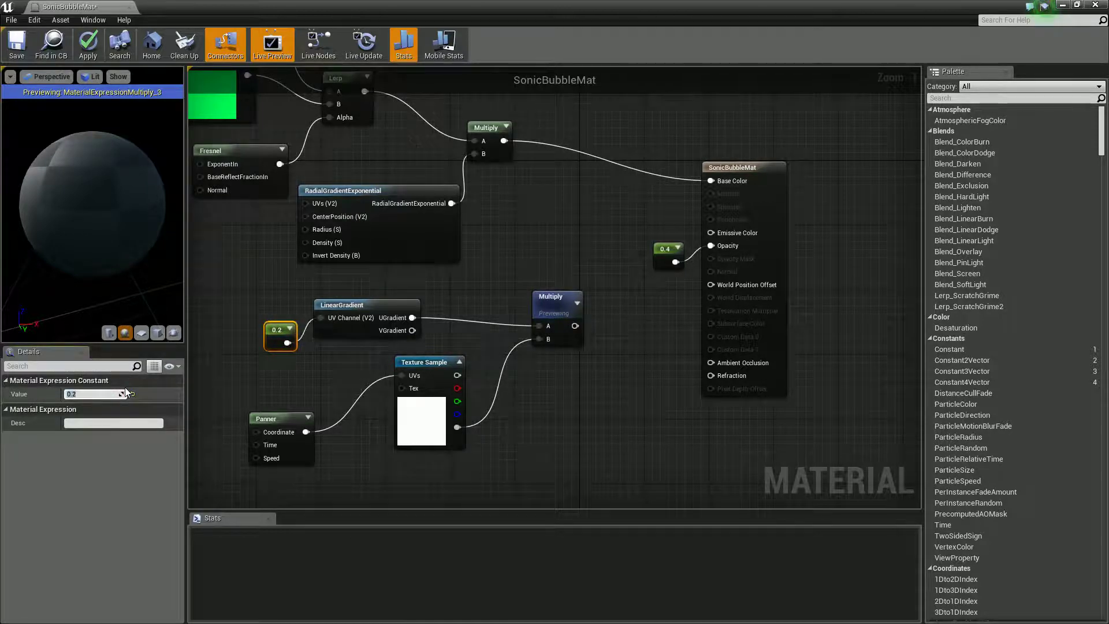
{"action": "left_click", "coordinate": [306, 364]}
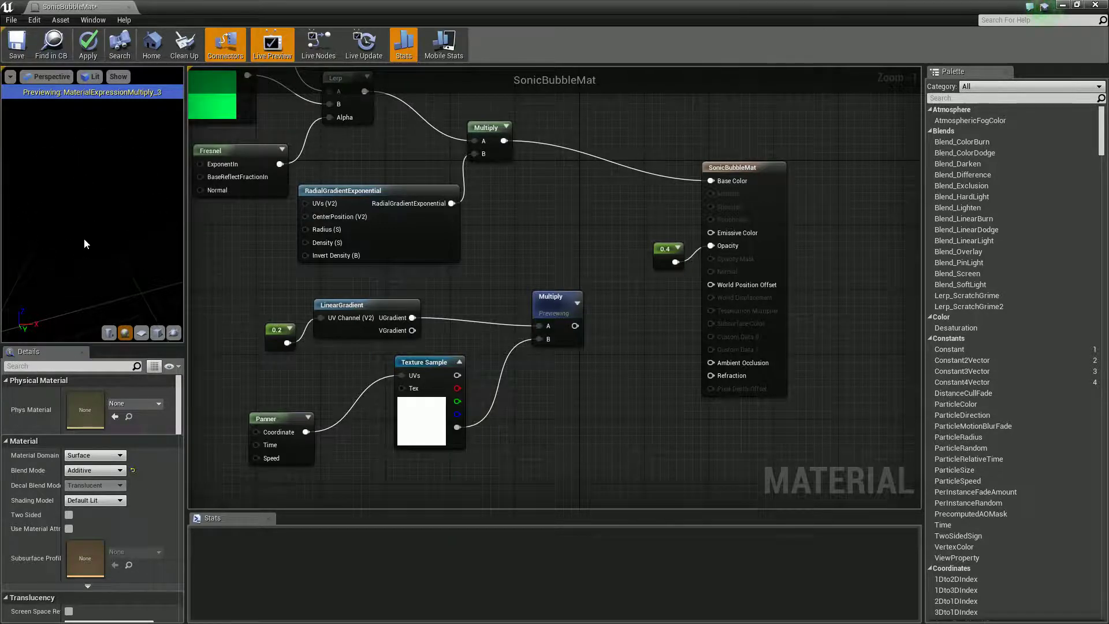
Step: Move the SonicBubbleMat result node and its 0.4 constant farther from the Multiply nodes, and place an Add node in the gap
{"action": "left_click_drag", "start_coordinate": [645, 311], "coordinate": [854, 200]}
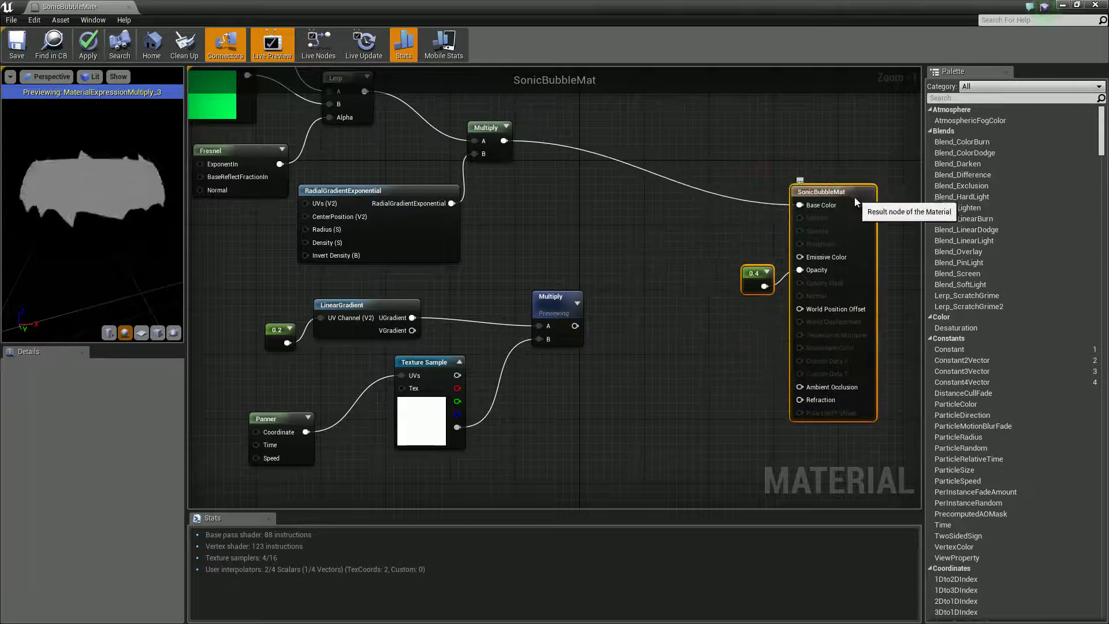
{"action": "left_click", "coordinate": [695, 234]}
{"action": "left_click", "coordinate": [668, 245]}
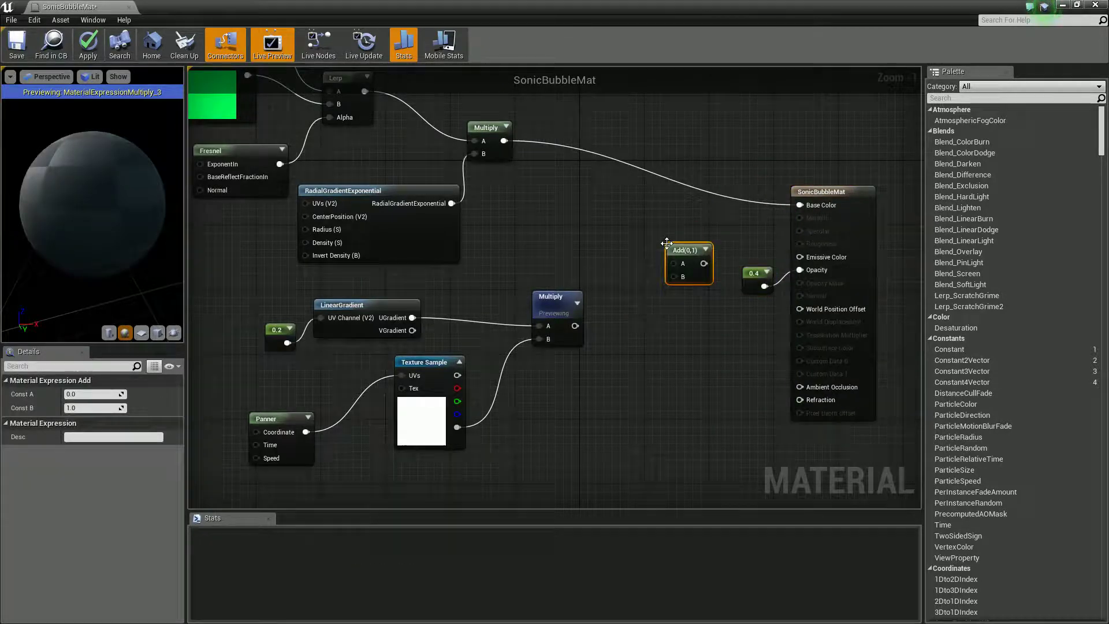
Step: Connect the lower Multiply's output to the Add node's B input and stop previewing that Multiply
{"action": "left_click_drag", "start_coordinate": [674, 276], "coordinate": [543, 348]}
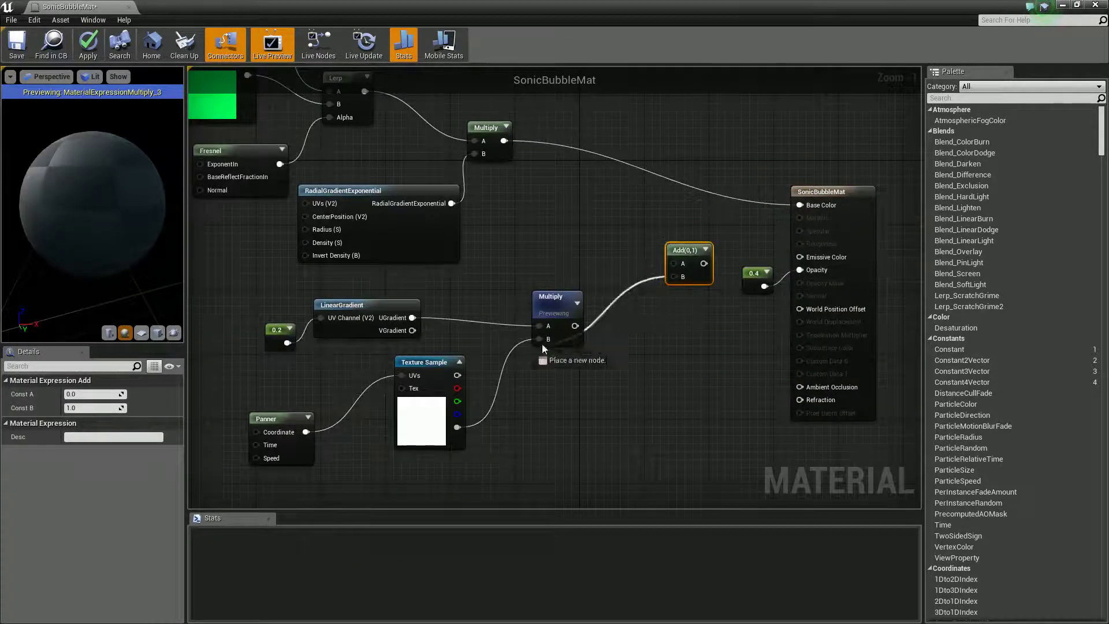
{"action": "right_click", "coordinate": [562, 313]}
{"action": "left_click", "coordinate": [608, 312]}
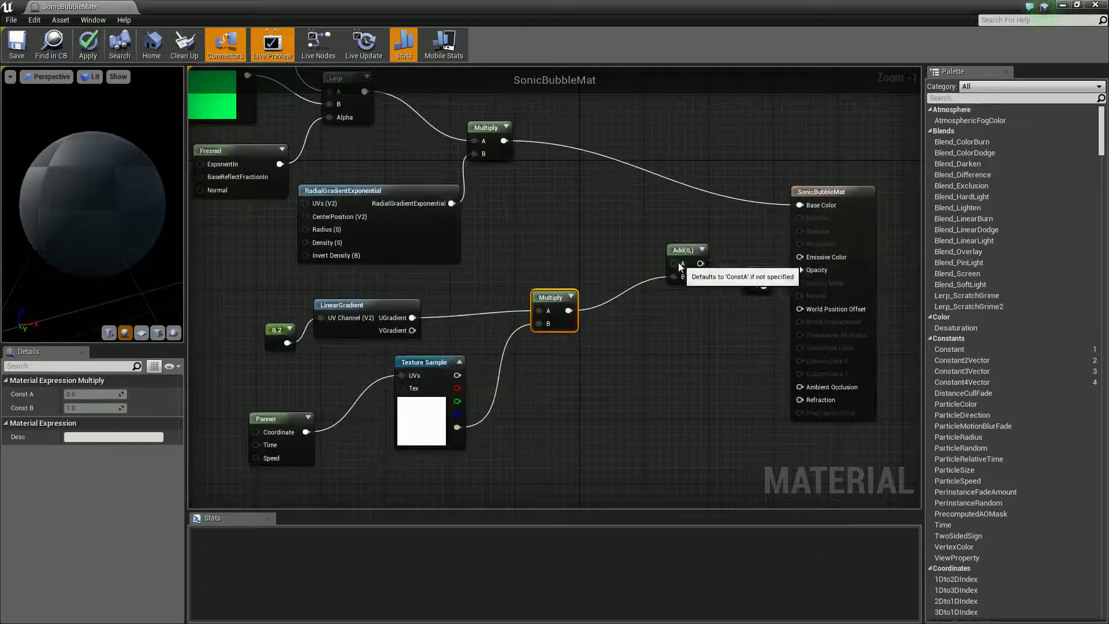
Step: Connect the upper Multiply's output to Add's A input and route the Add output into Base Color
{"action": "left_click_drag", "start_coordinate": [640, 239], "coordinate": [505, 141]}
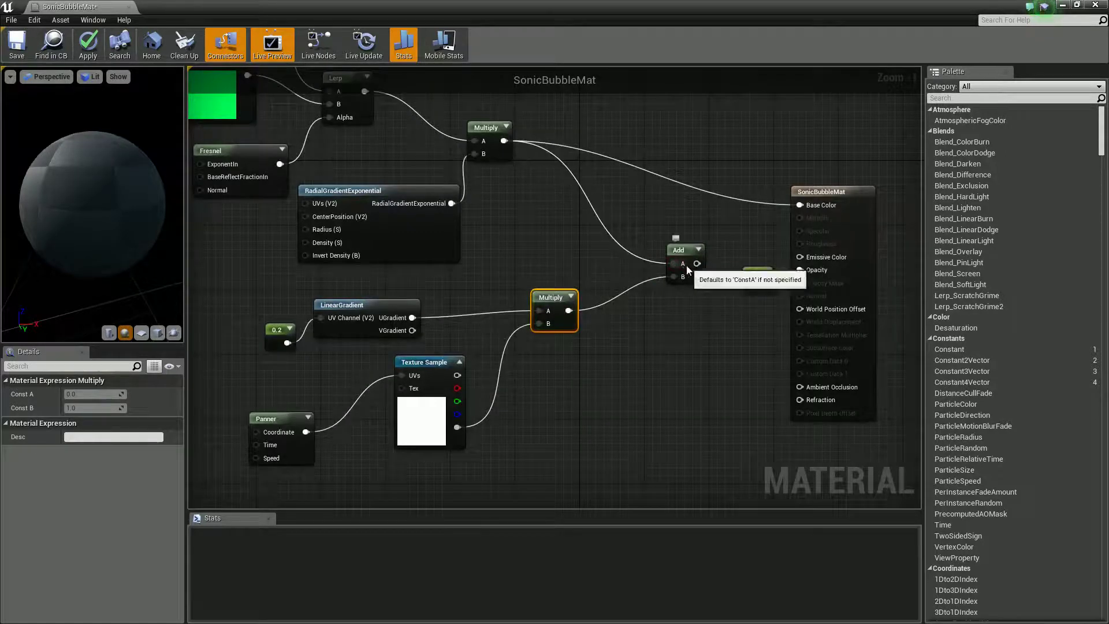
{"action": "left_click_drag", "start_coordinate": [697, 263], "coordinate": [810, 207]}
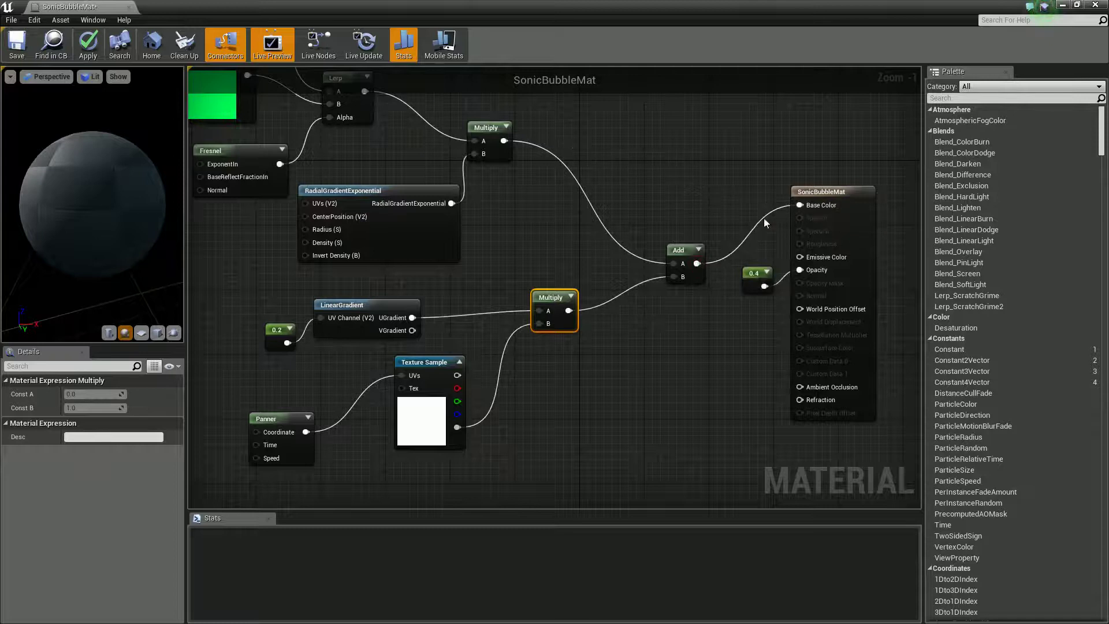
{"action": "right_click_drag", "start_coordinate": [591, 227], "coordinate": [645, 262]}
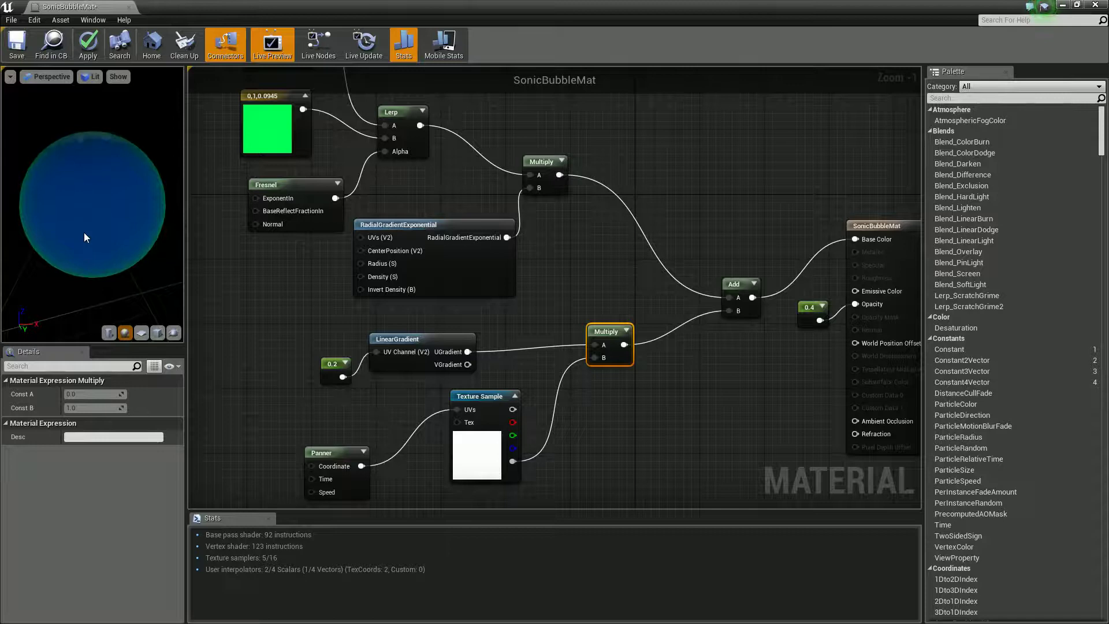
Step: Make the material Two Sided and save it
{"action": "left_click", "coordinate": [260, 335]}
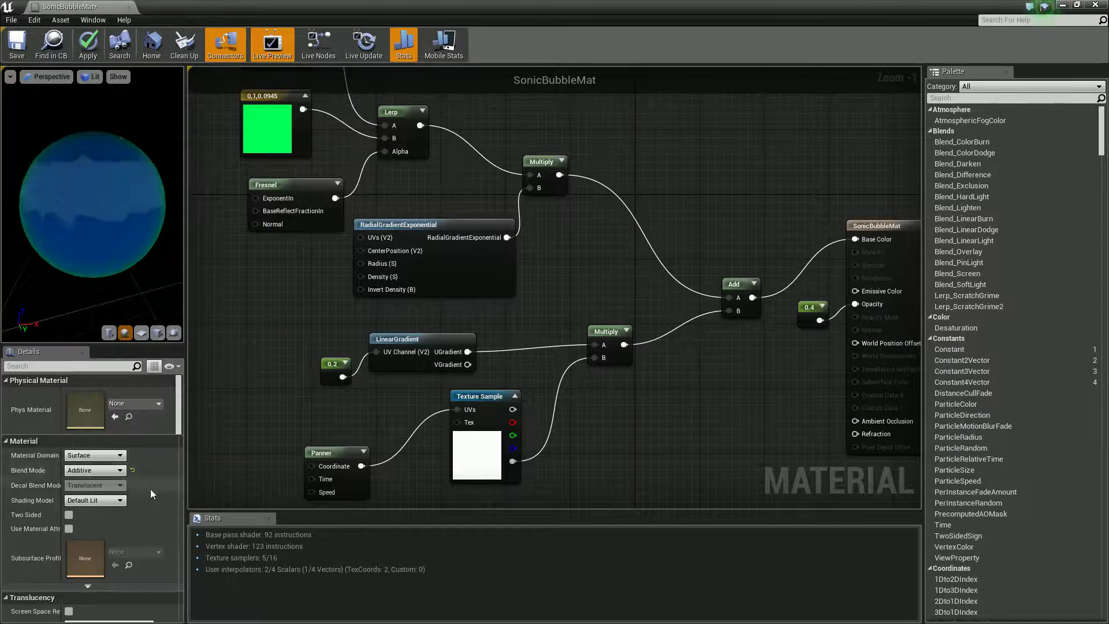
{"action": "left_click", "coordinate": [72, 515]}
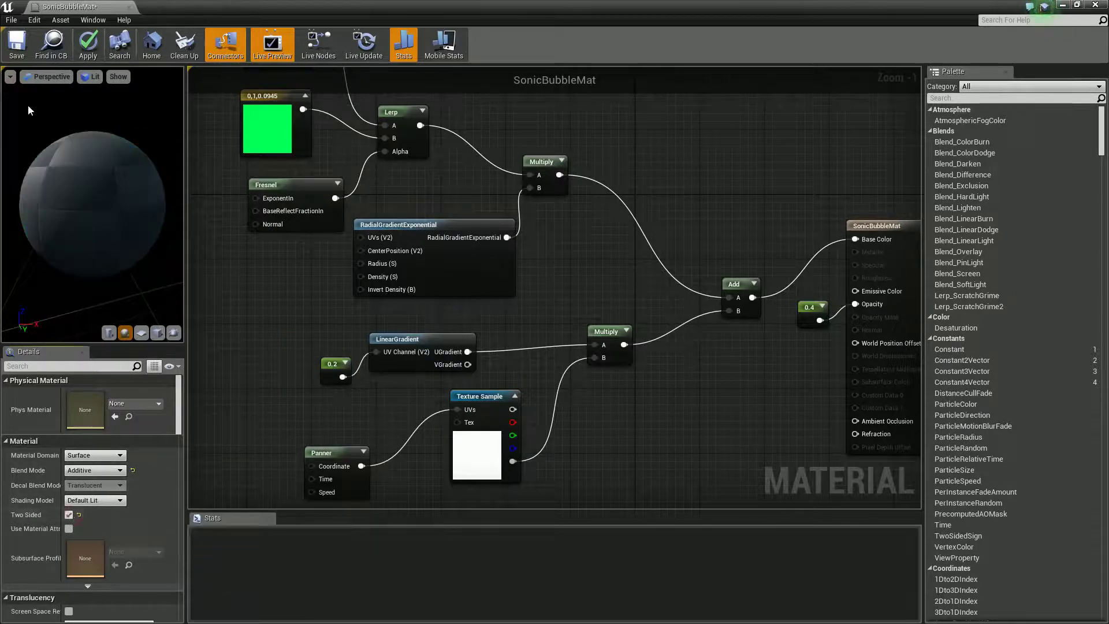
{"action": "left_click", "coordinate": [17, 46]}
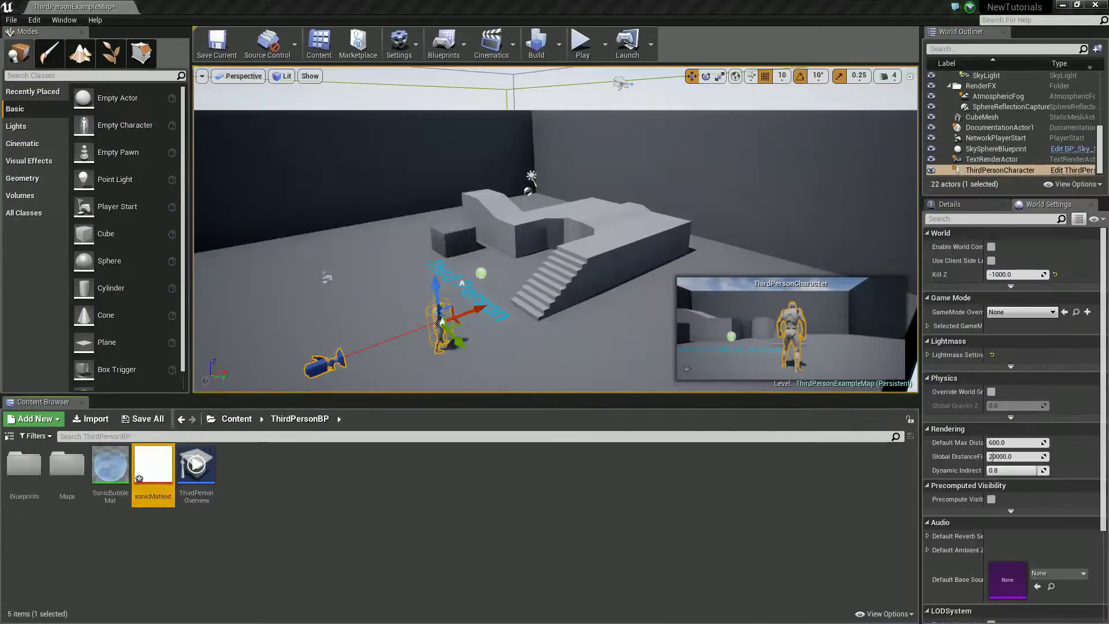
Step: Select the ThirdPersonCharacter in the level and open its blueprint in the 3D viewport view
{"action": "left_click", "coordinate": [451, 328]}
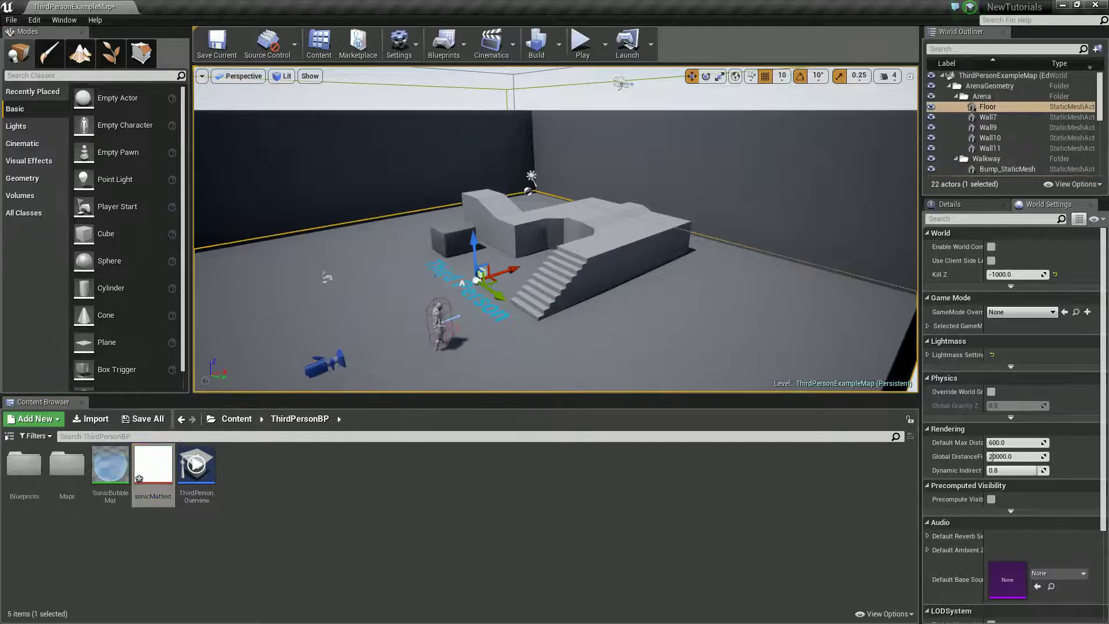
{"action": "left_click", "coordinate": [440, 323]}
{"action": "left_click", "coordinate": [1072, 170]}
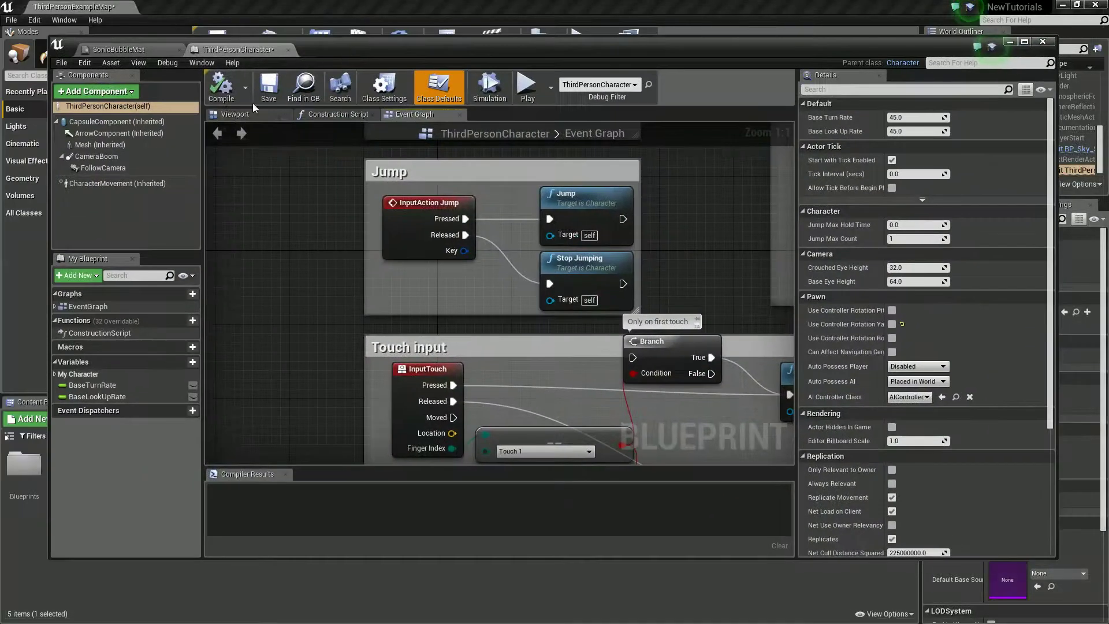
{"action": "left_click", "coordinate": [230, 115]}
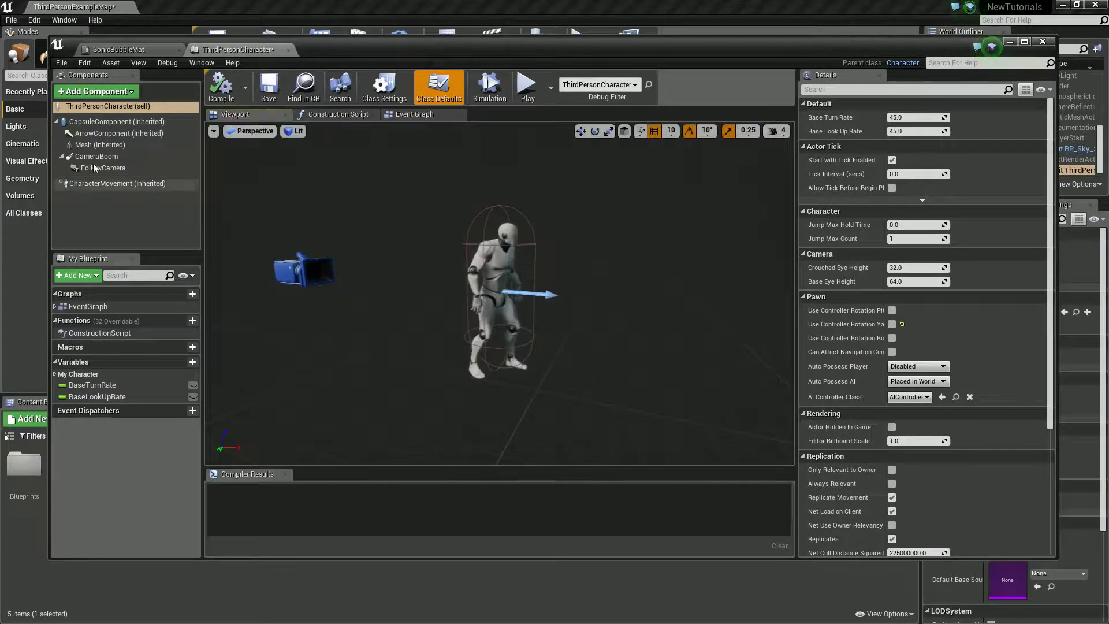
Step: Add a basic Sphere component to the character blueprint
{"action": "left_click", "coordinate": [92, 93]}
{"action": "type", "text": "sphere"}
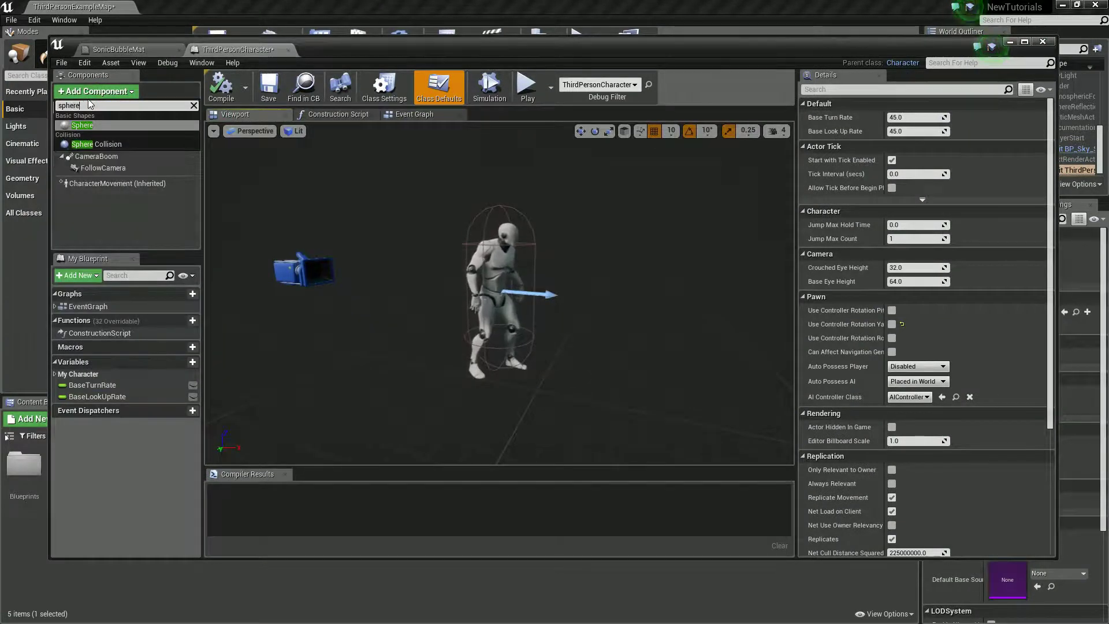
{"action": "key", "text": "Return"}
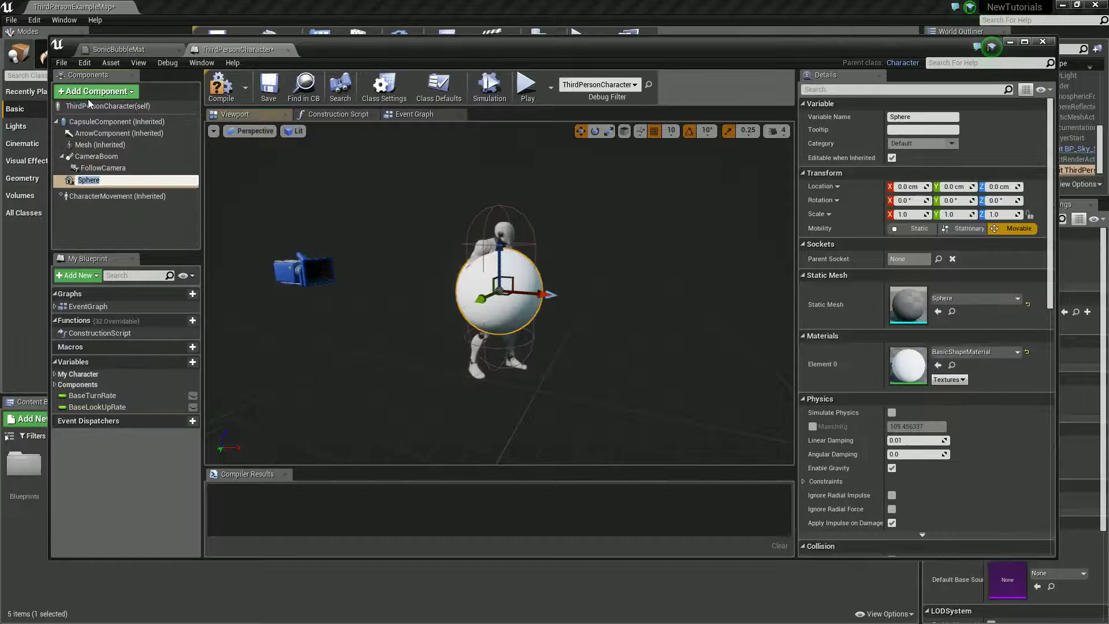
Step: Scale the sphere uniformly to 2.25 and raise it to a Z location of 20 cm
{"action": "left_click", "coordinate": [610, 131]}
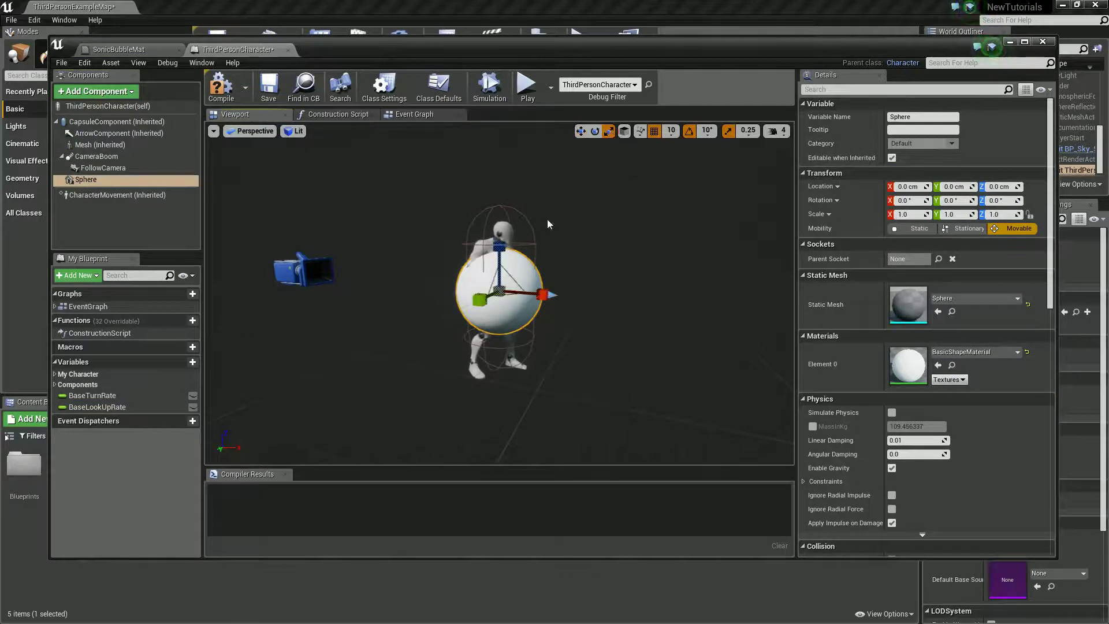
{"action": "left_click_drag", "start_coordinate": [502, 286], "coordinate": [527, 249]}
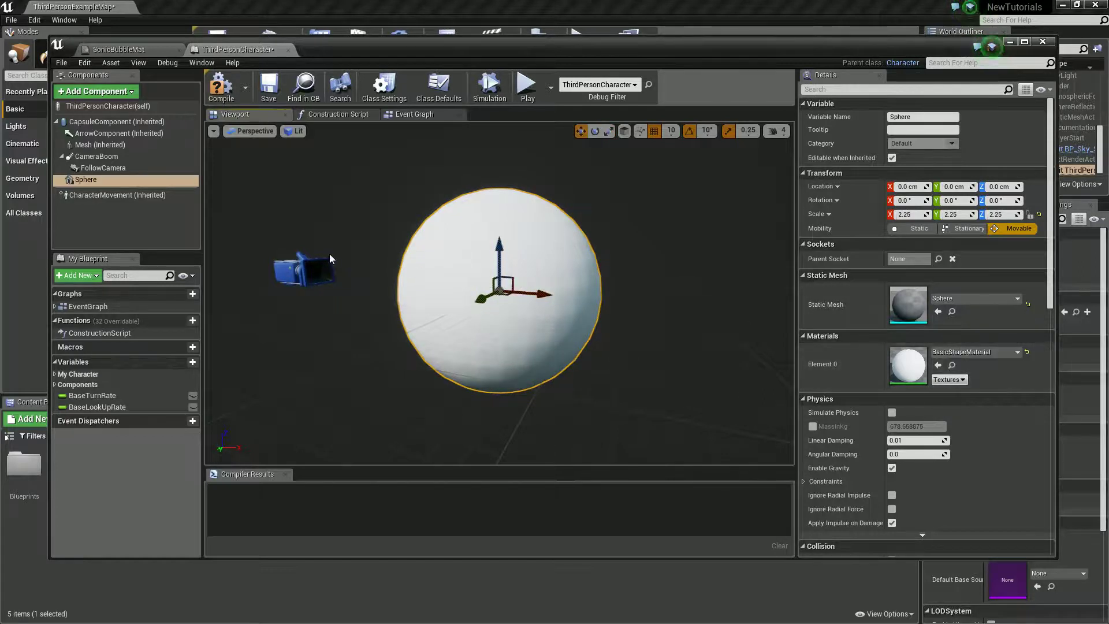
{"action": "left_click_drag", "start_coordinate": [502, 252], "coordinate": [494, 232]}
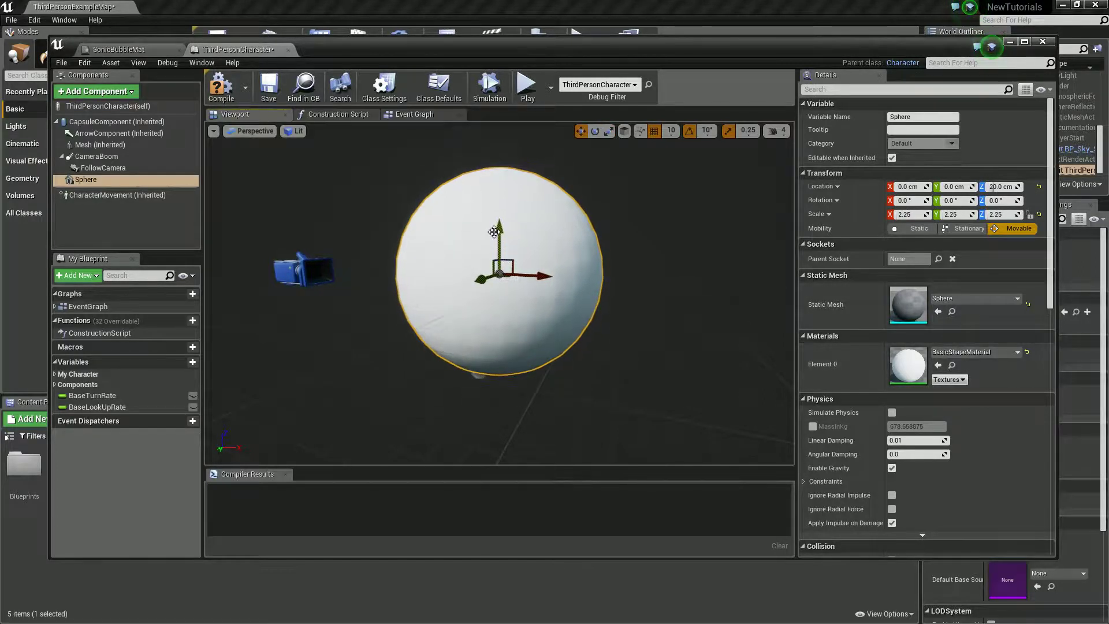
Step: Assign the SonicBubbleMat material to the sphere's Element 0
{"action": "left_click", "coordinate": [954, 301]}
{"action": "left_click", "coordinate": [920, 372]}
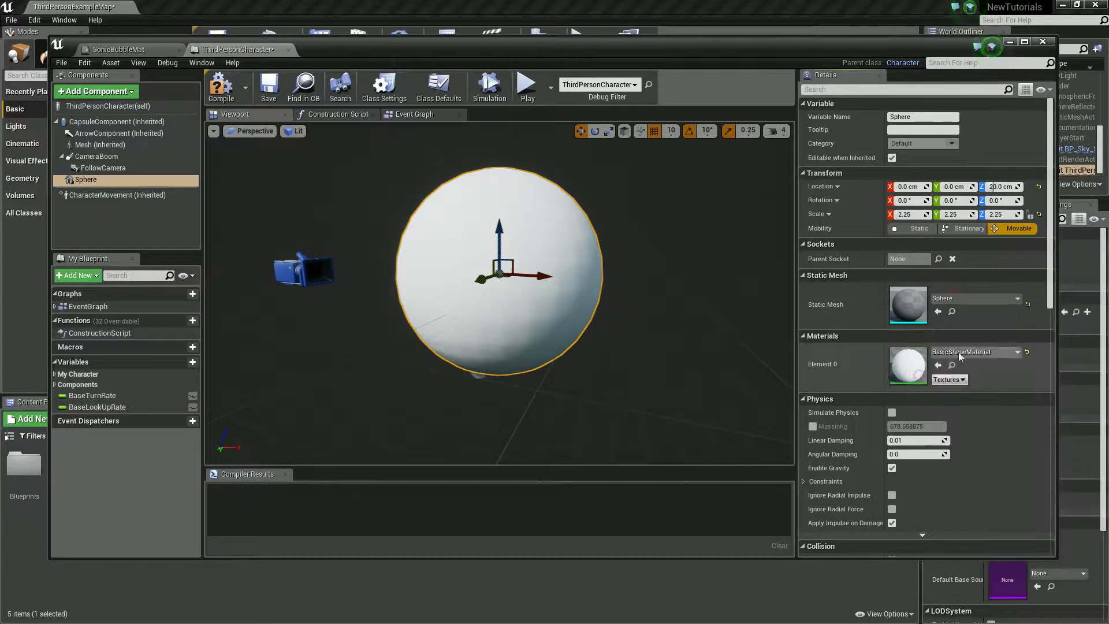
{"action": "left_click", "coordinate": [961, 351]}
{"action": "type", "text": "soni"}
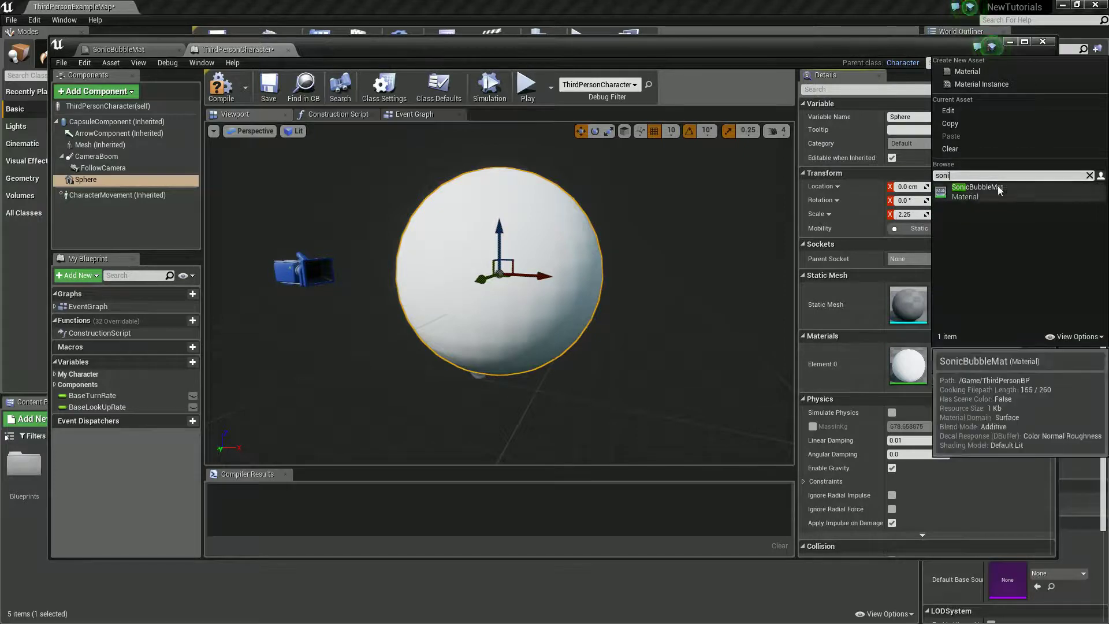
{"action": "left_click", "coordinate": [1038, 204]}
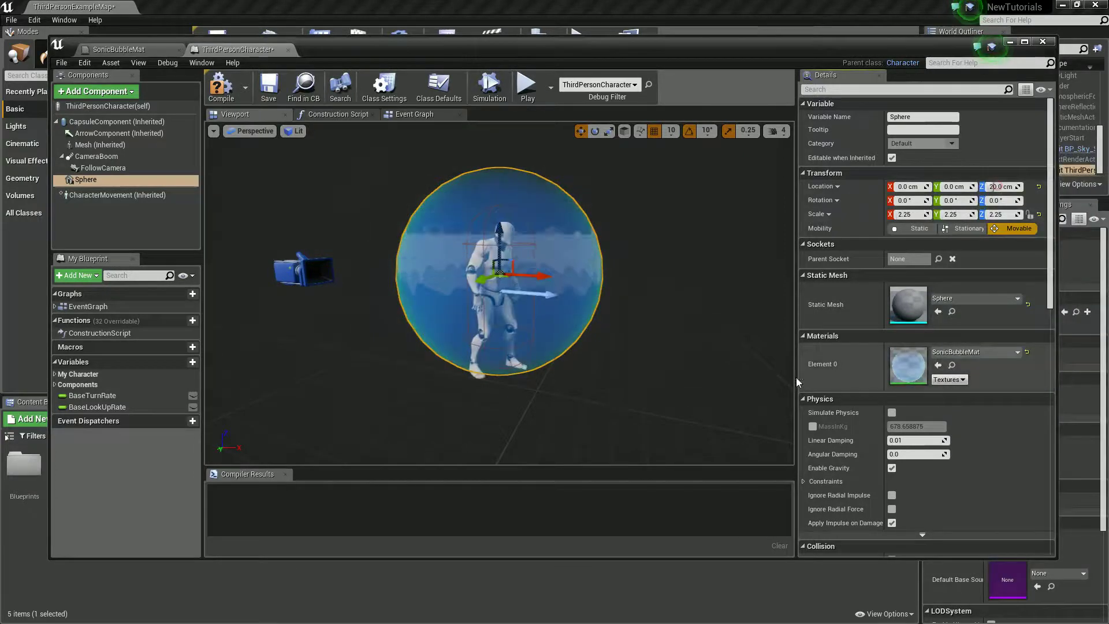
Step: Compile the character blueprint, clear its editor out of the way, and play the level in the selected viewport
{"action": "left_click", "coordinate": [221, 86]}
{"action": "left_click_drag", "start_coordinate": [349, 52], "coordinate": [1108, 162]}
{"action": "left_click", "coordinate": [742, 94]}
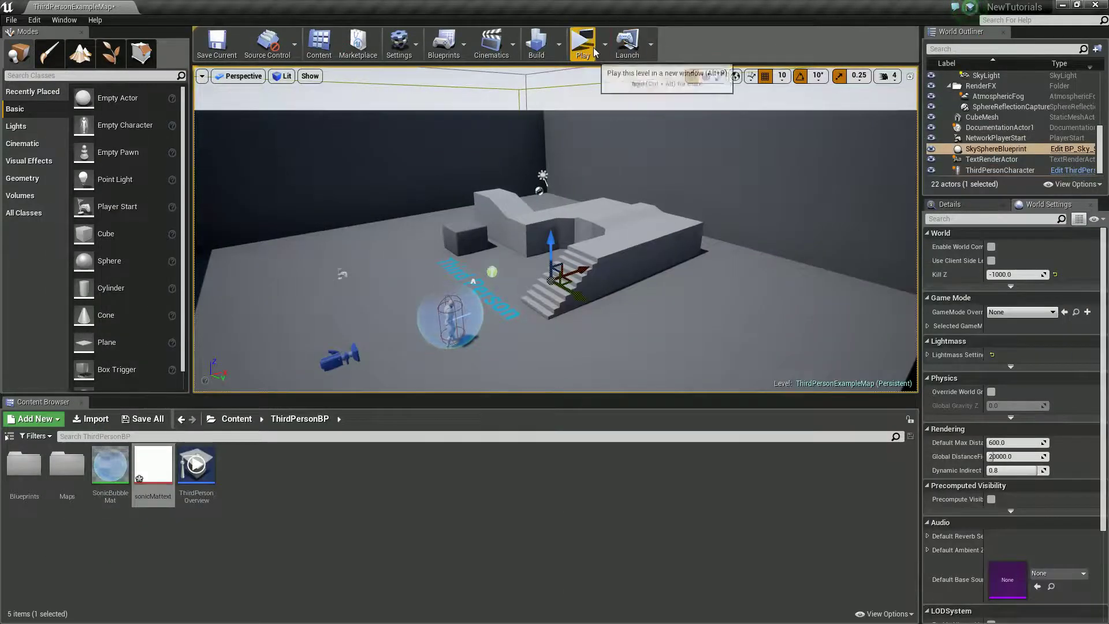
{"action": "left_click", "coordinate": [605, 48]}
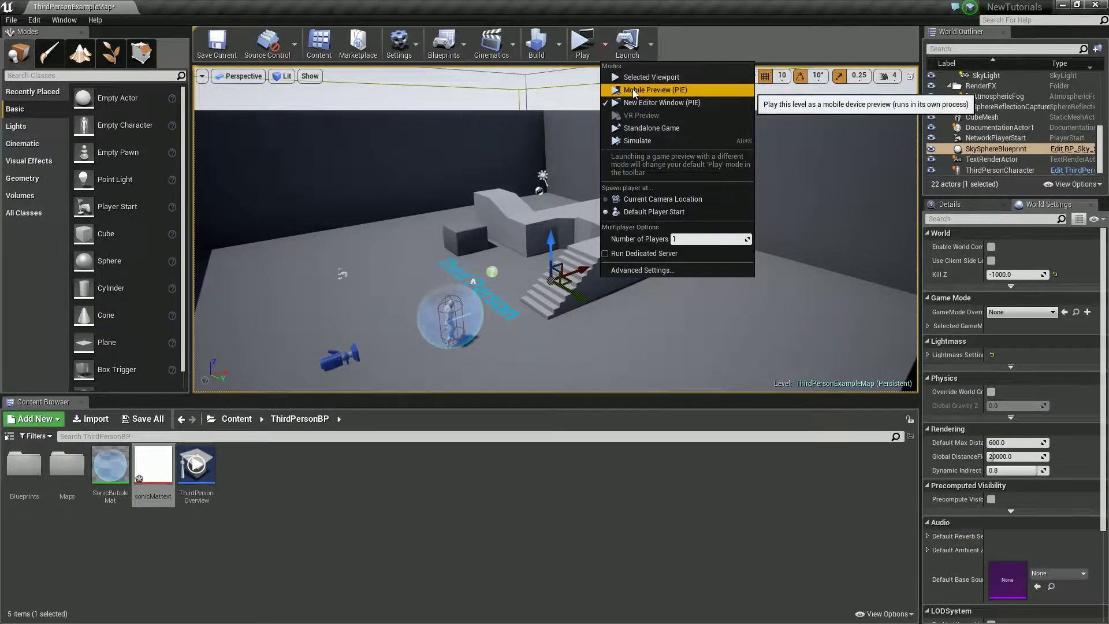
{"action": "left_click", "coordinate": [623, 77]}
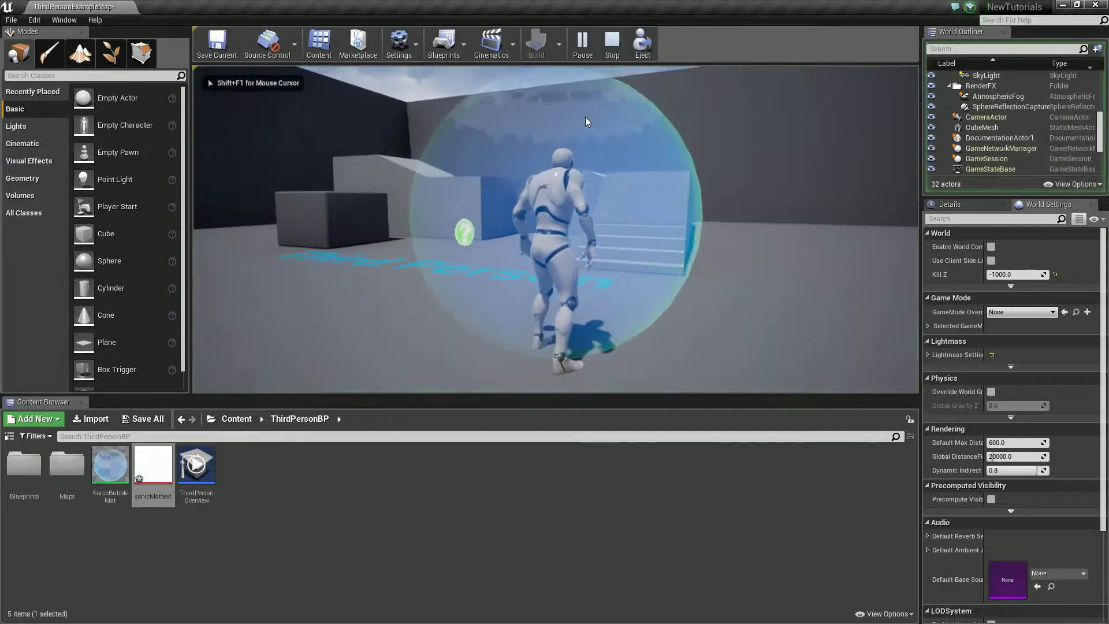
Step: Run and jump the character around the level in full screen to examine the bubble from different angles and backgrounds
{"action": "key", "text": "F11"}
{"action": "key", "text": "w"}
{"action": "key", "text": "s"}
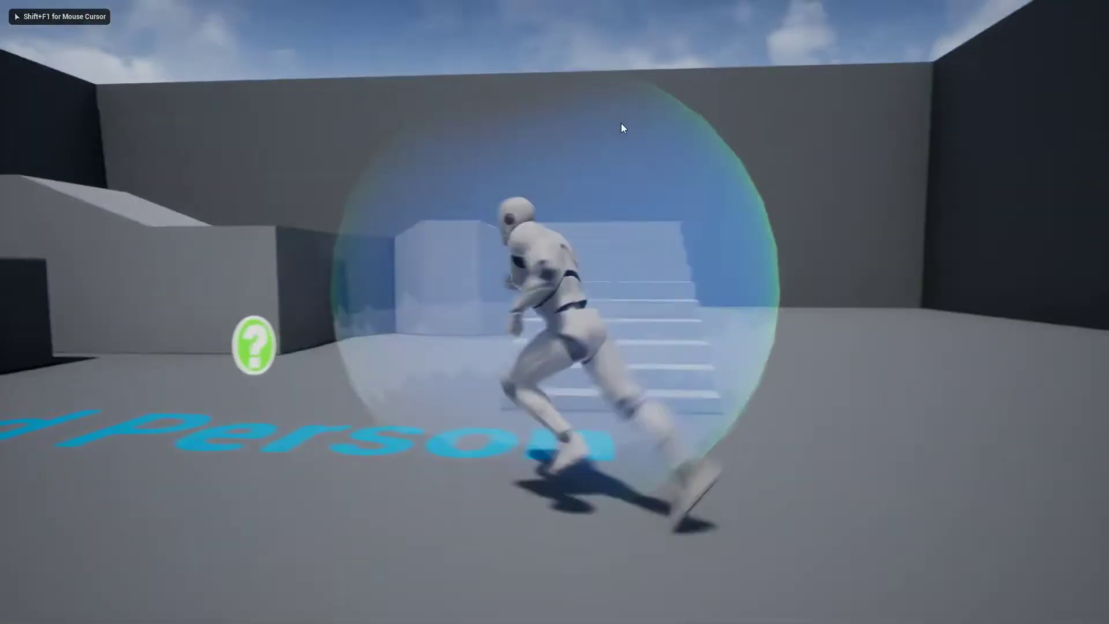
{"action": "key", "text": "w"}
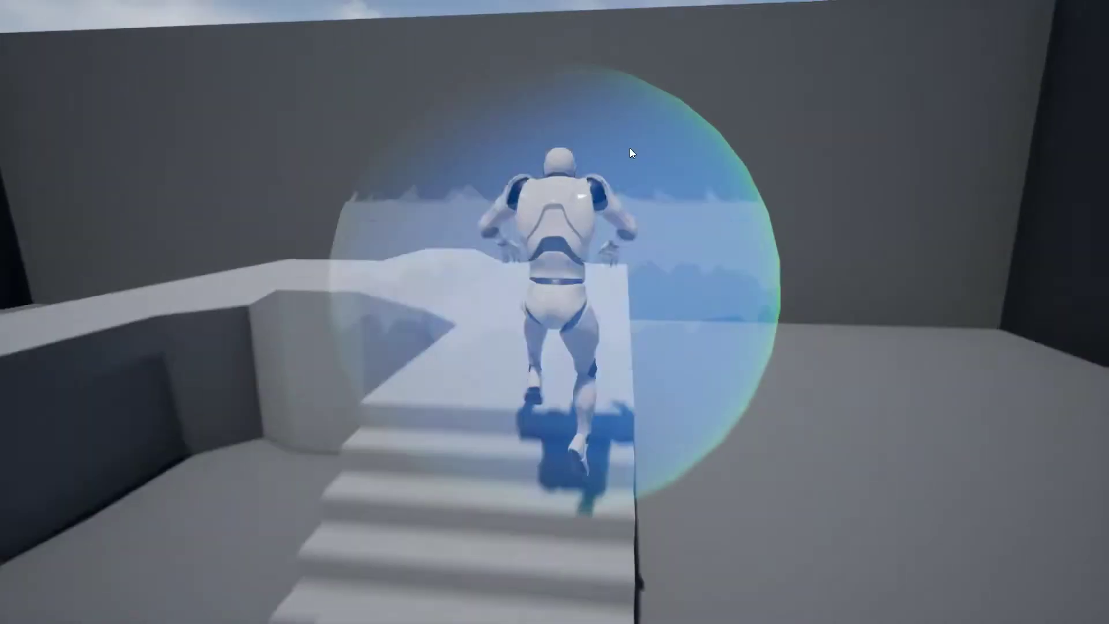
{"action": "key", "text": "a"}
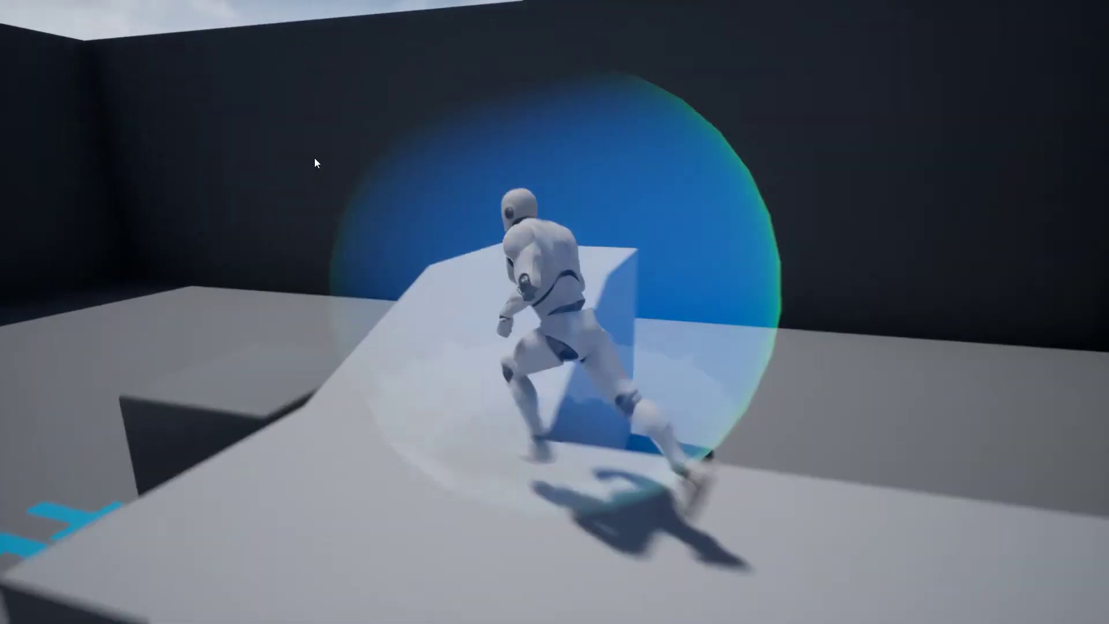
{"action": "key", "text": "d"}
{"action": "key", "text": "s"}
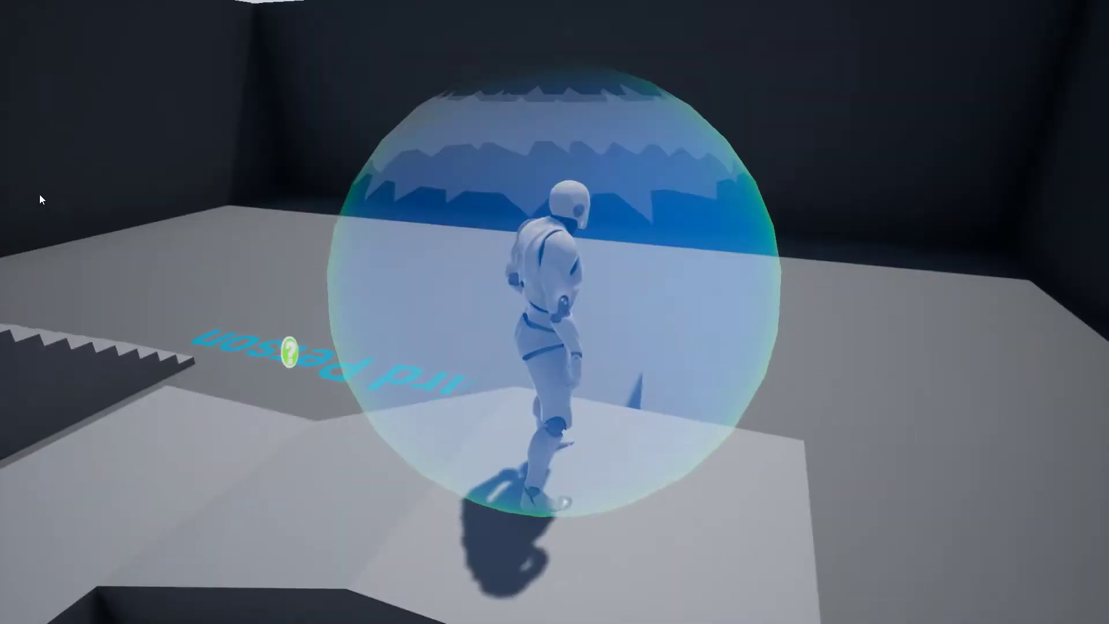
{"action": "key", "text": "w"}
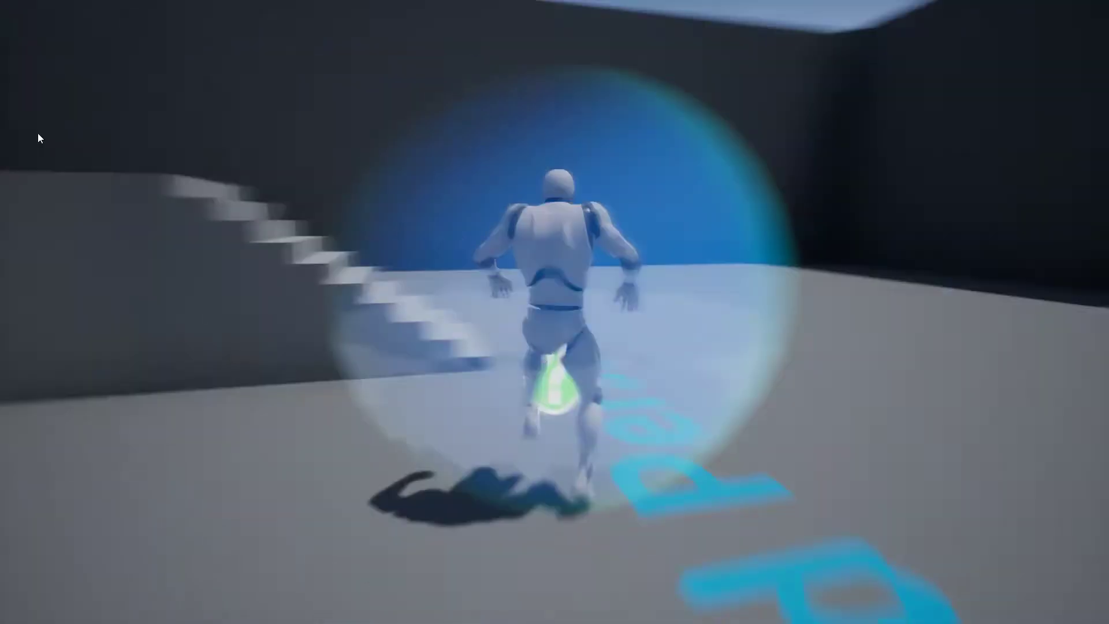
{"action": "key", "text": "d"}
{"action": "key", "text": "a"}
{"action": "key", "text": "d"}
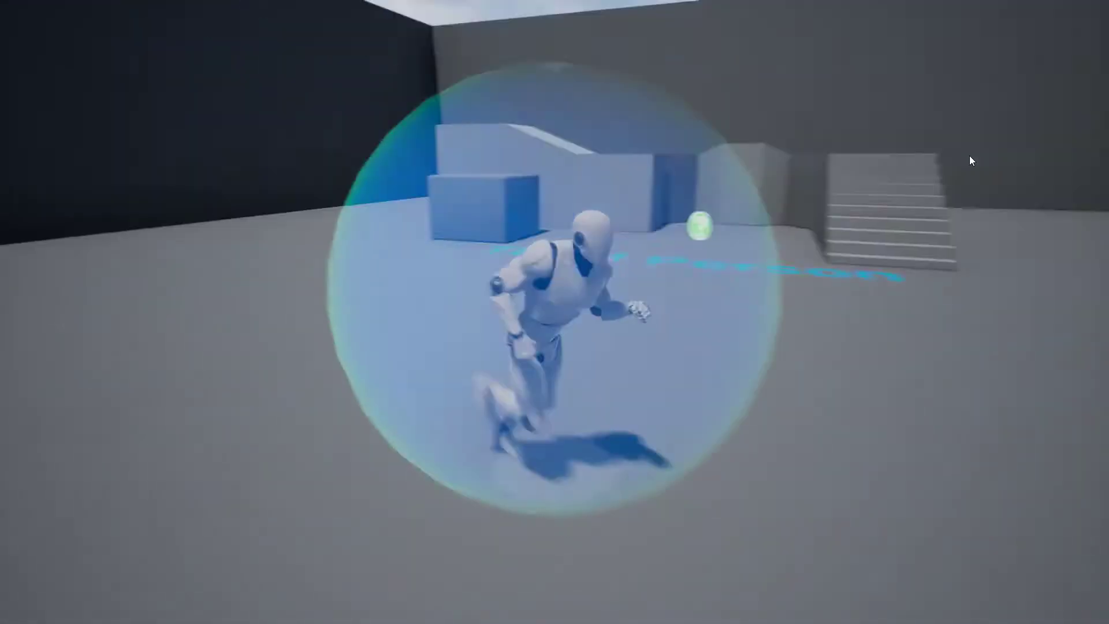
{"action": "key", "text": "w"}
{"action": "key", "text": "space"}
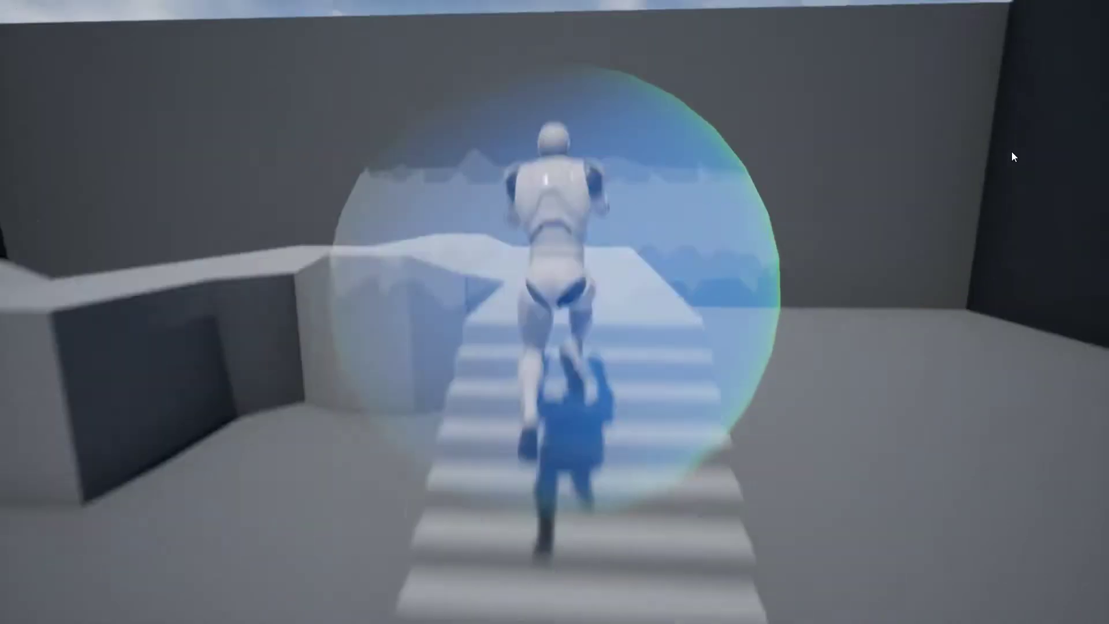
{"action": "key", "text": "d"}
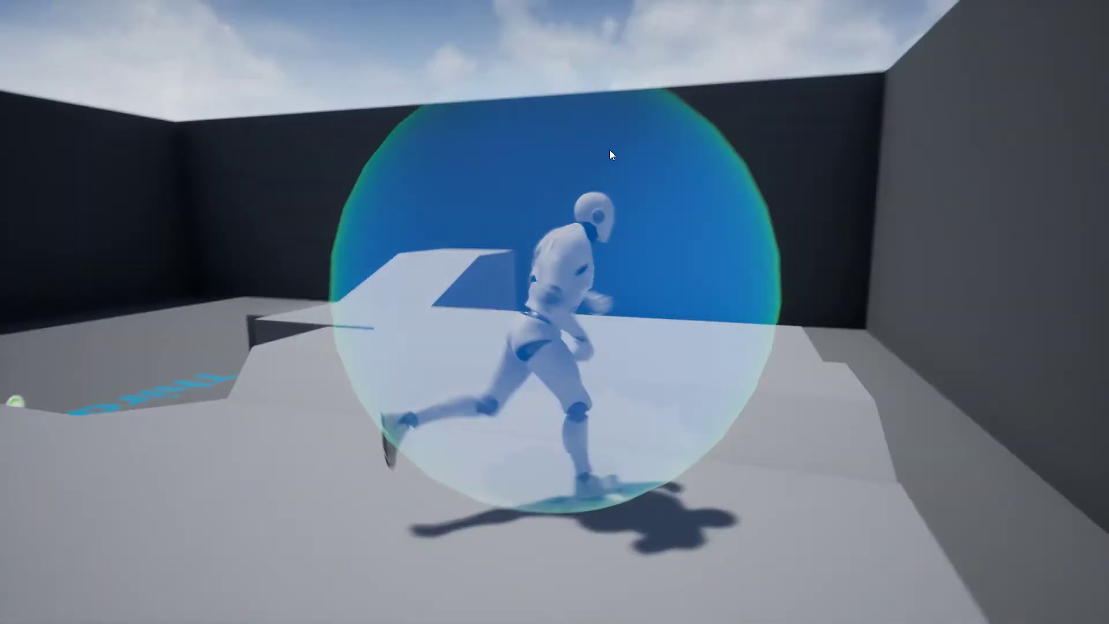
{"action": "key", "text": "w"}
{"action": "key", "text": "a"}
{"action": "key", "text": "d"}
{"action": "key", "text": "w"}
{"action": "key", "text": "space"}
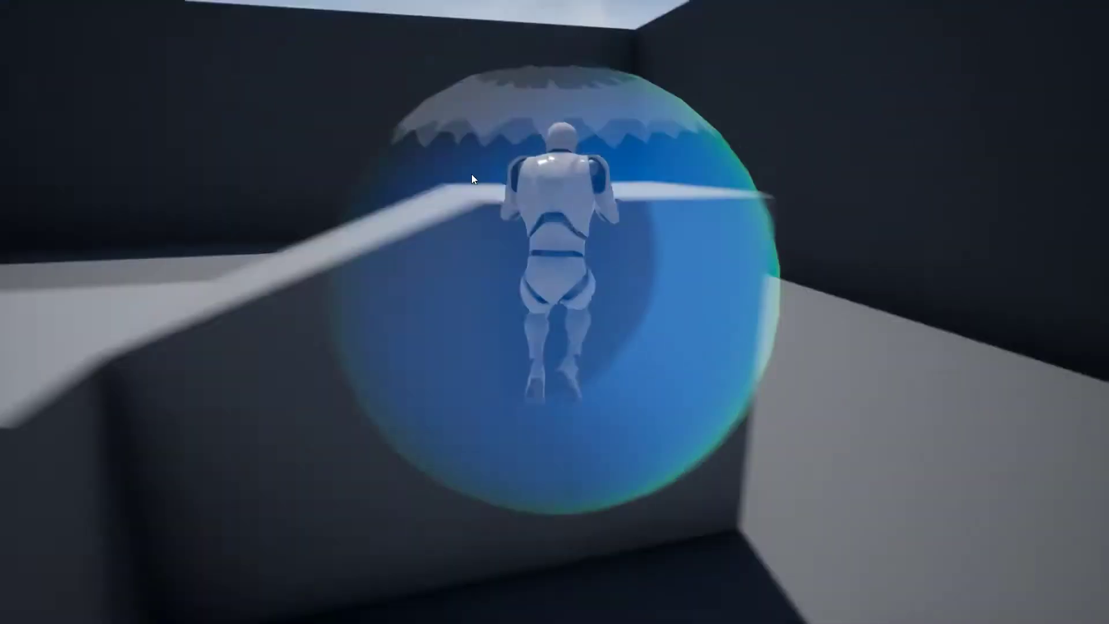
{"action": "key", "text": "d"}
{"action": "key", "text": "d"}
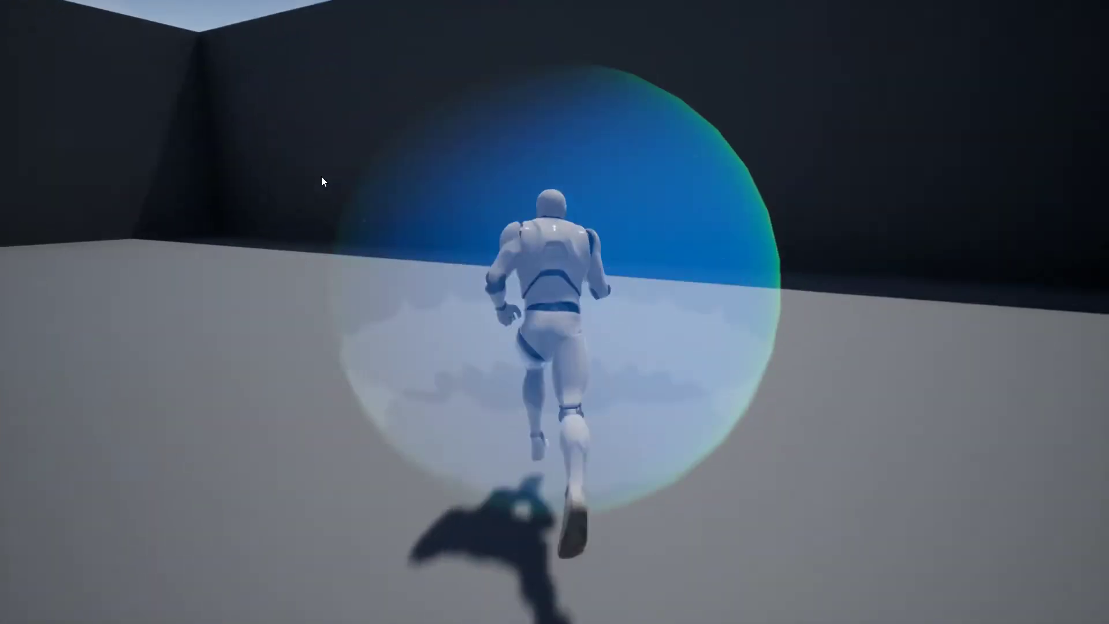
{"action": "key", "text": "d"}
{"action": "key", "text": "s"}
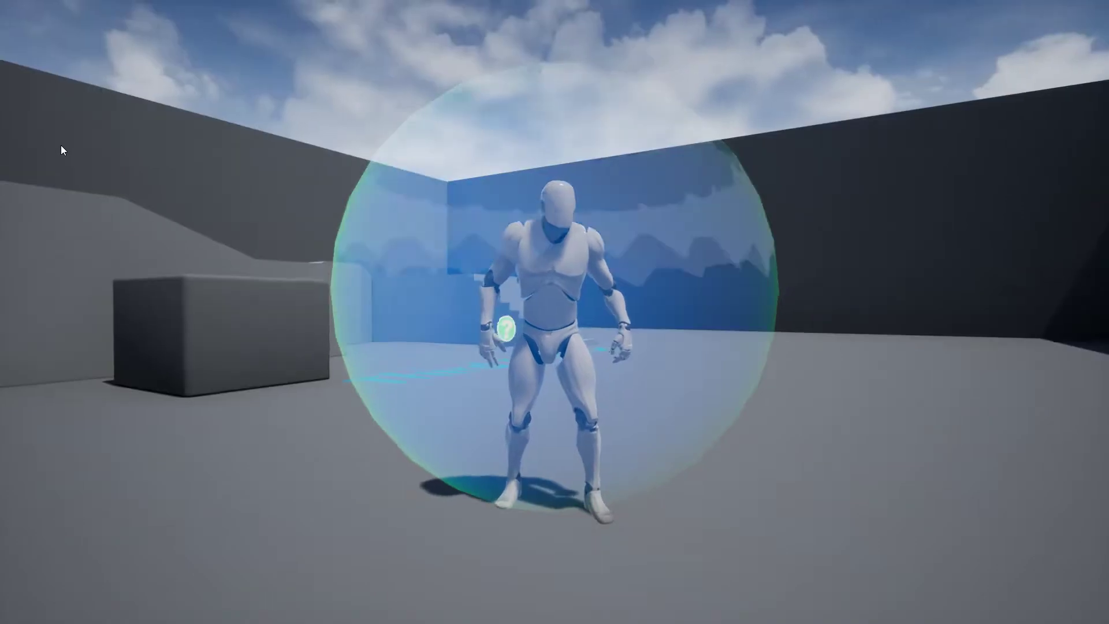
Step: Run and jump the character over the block onto the raised platform to examine the bubble against the walls and sky
{"action": "key", "text": "w"}
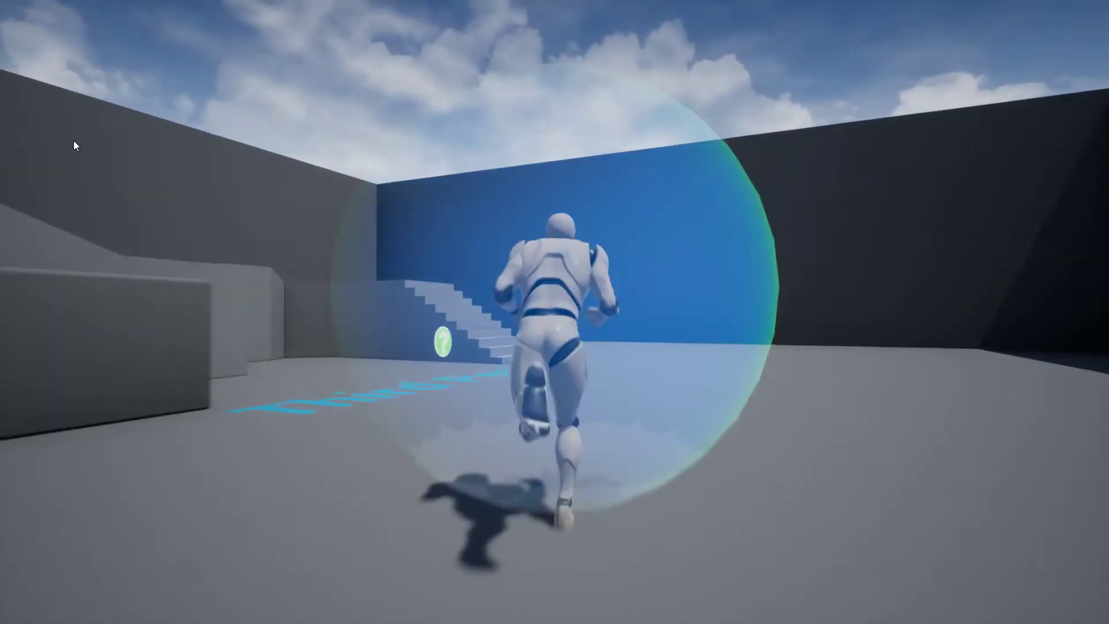
{"action": "key", "text": "space"}
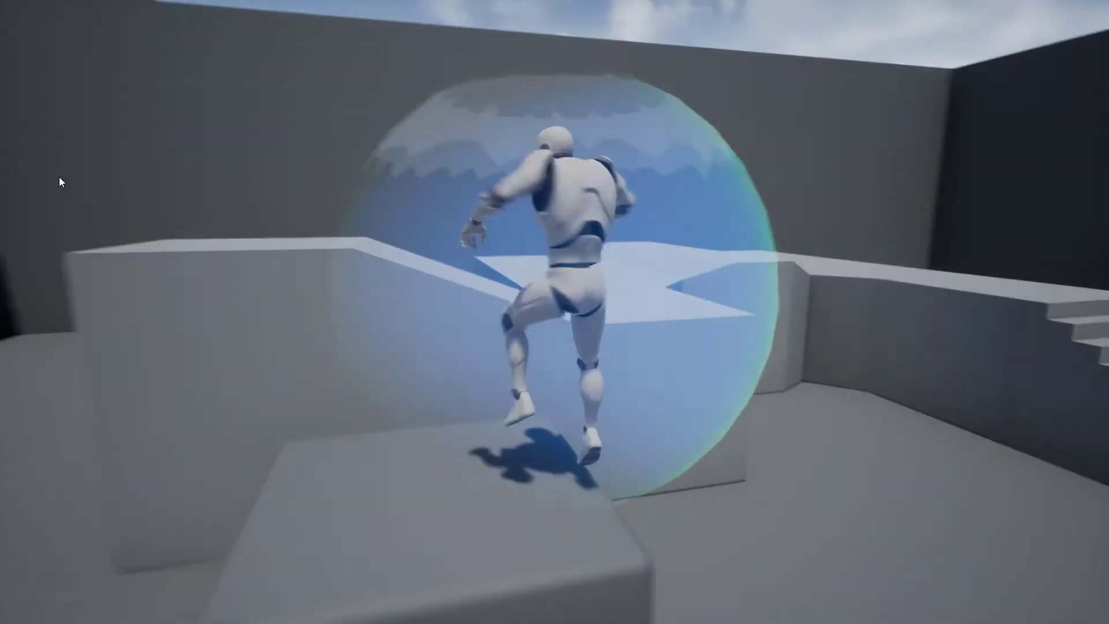
{"action": "key", "text": "s"}
{"action": "key", "text": "w"}
{"action": "key", "text": "space"}
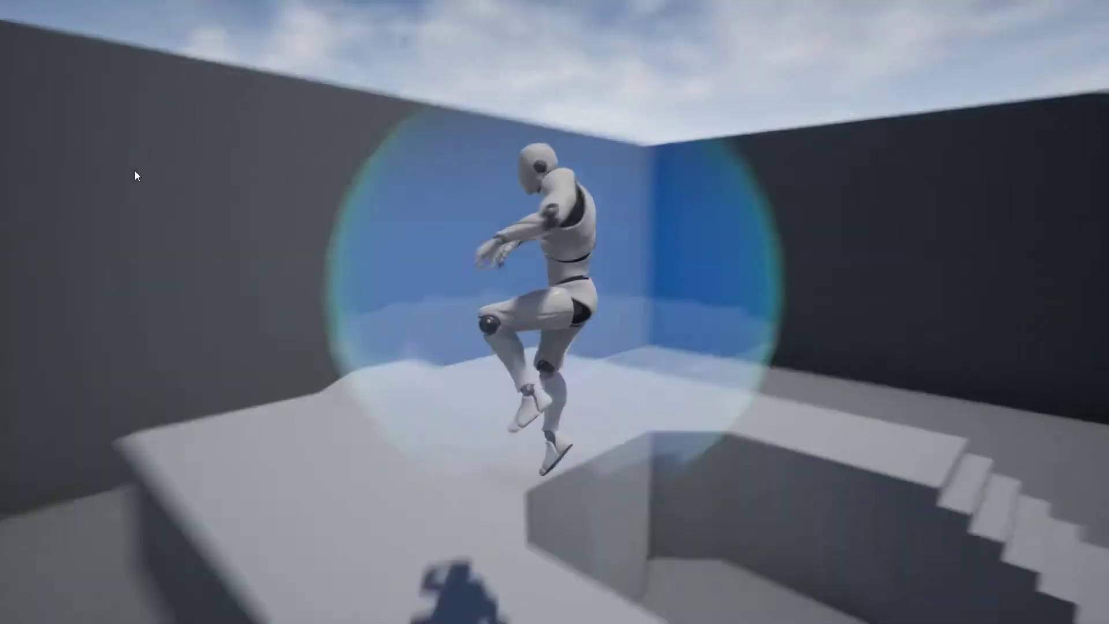
{"action": "key", "text": "a"}
{"action": "key", "text": "w"}
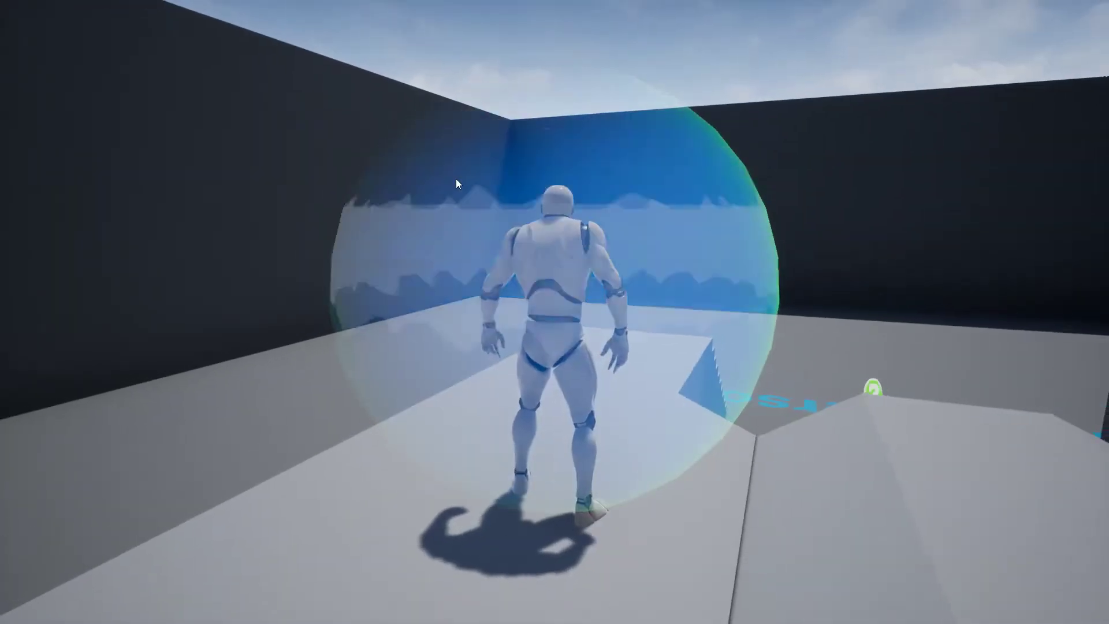
Step: Bring the character down to the open floor and turn it toward the camera to examine the bubble's front and moving bands
{"action": "key", "text": "a"}
{"action": "key", "text": "s"}
{"action": "key", "text": "w"}
{"action": "key", "text": "space"}
{"action": "key", "text": "s"}
{"action": "key", "text": "w"}
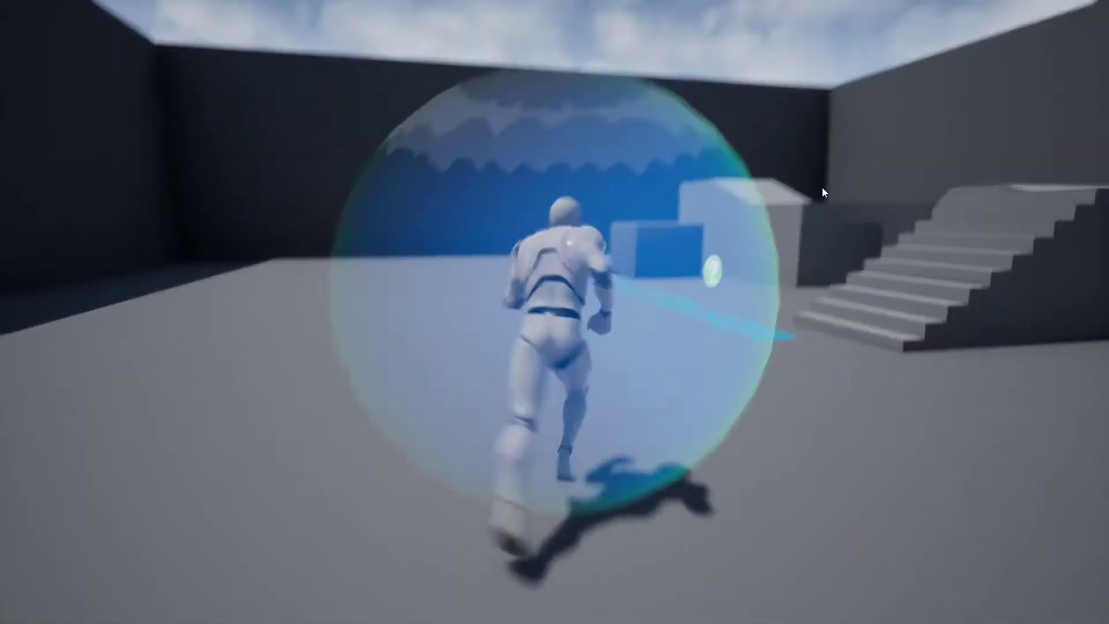
{"action": "key", "text": "s"}
{"action": "key", "text": "w"}
{"action": "key", "text": "d"}
{"action": "key", "text": "s"}
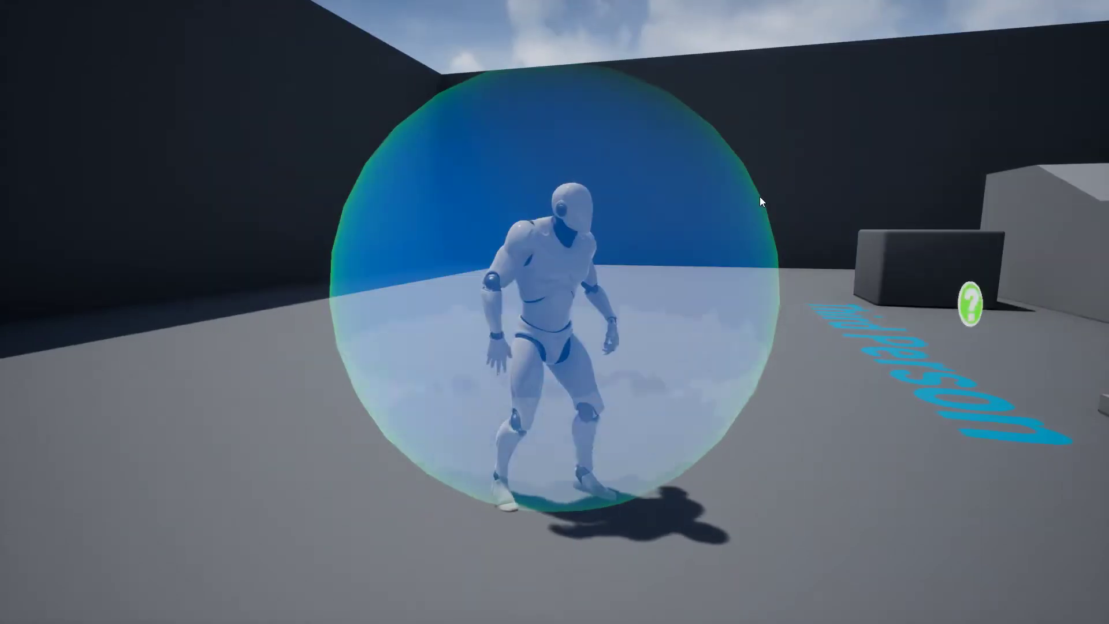
{"action": "key", "text": "s"}
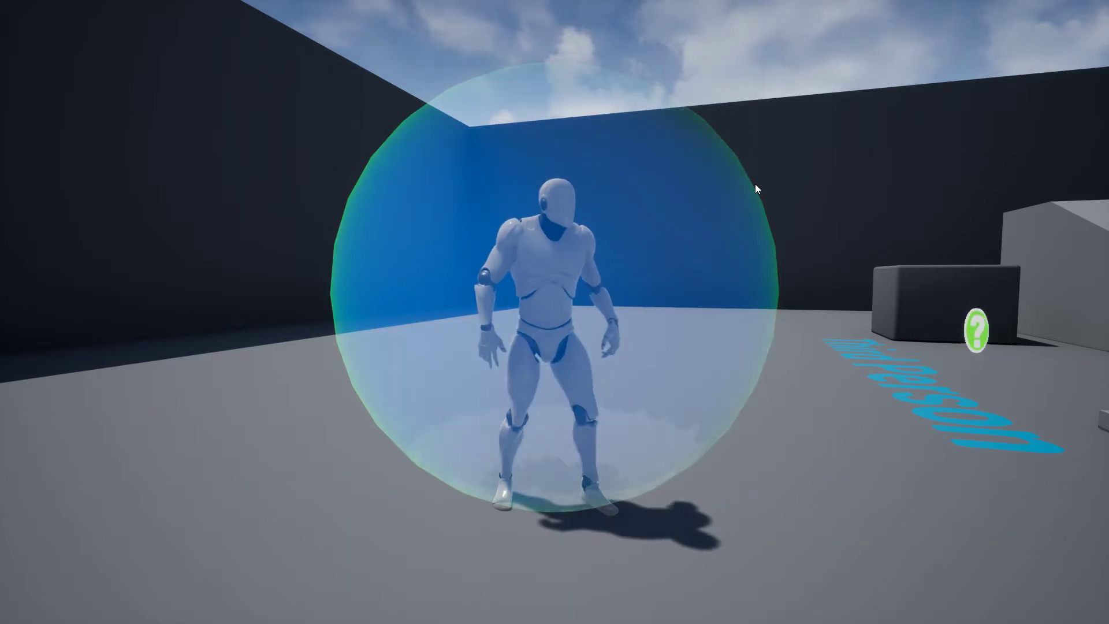
Step: Run the character back onto the raised platform and jump toward the stairs to inspect the bubble in motion
{"action": "key", "text": "d"}
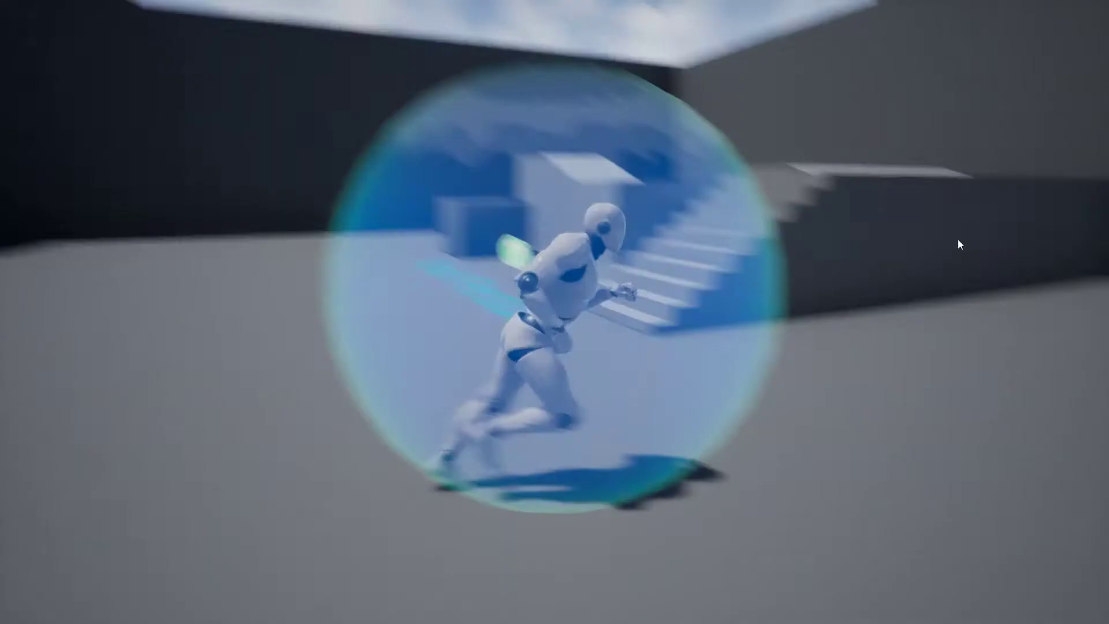
{"action": "key", "text": "w"}
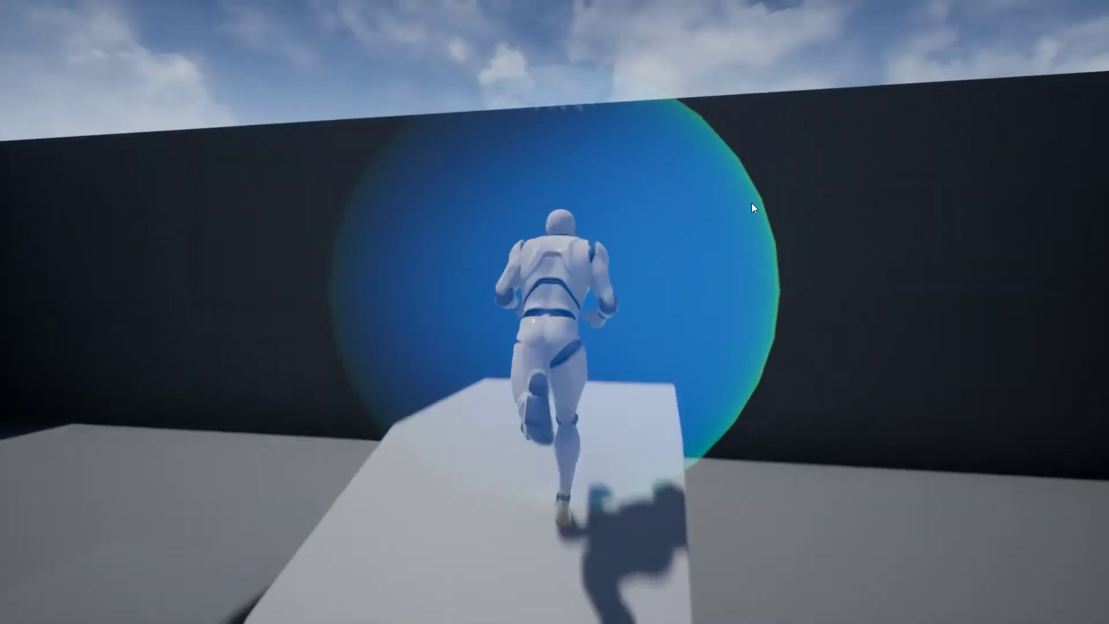
{"action": "key", "text": "w"}
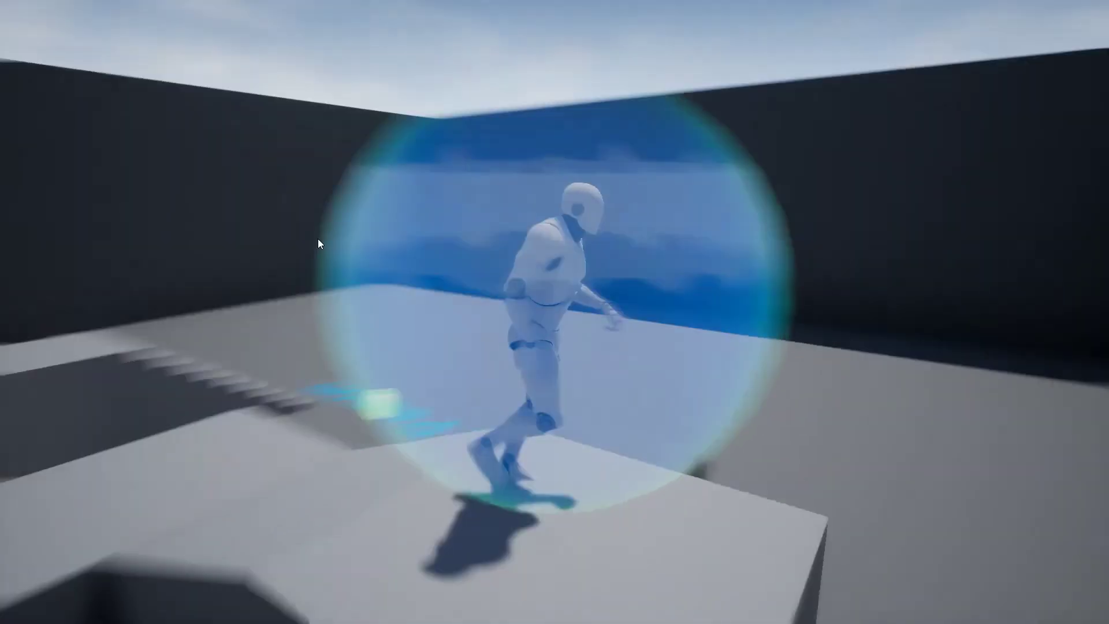
{"action": "key", "text": "w"}
{"action": "key", "text": "space"}
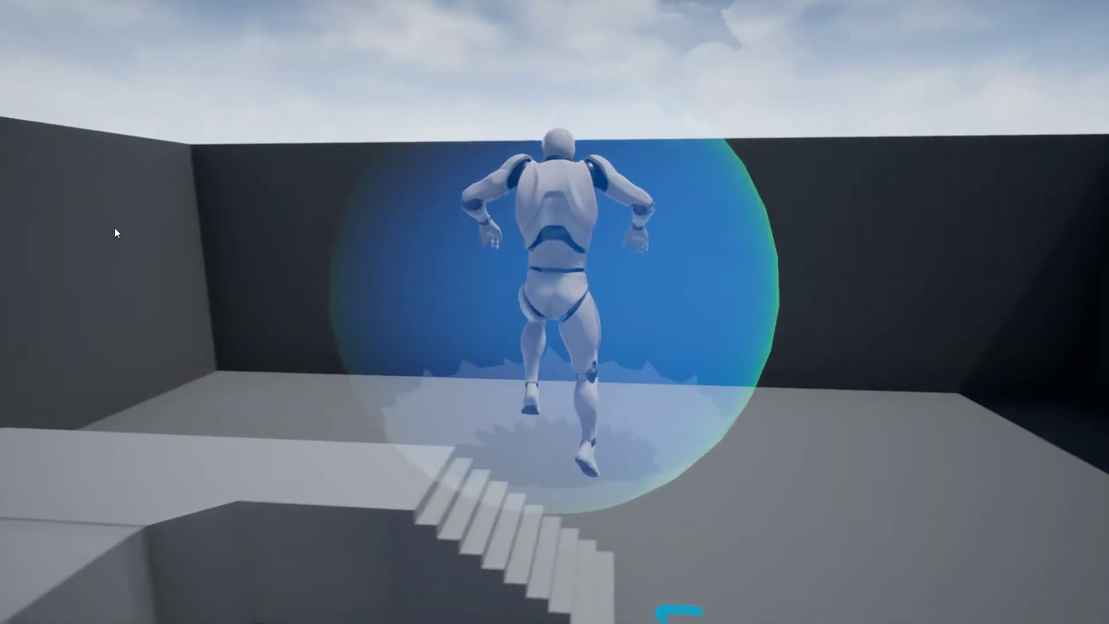